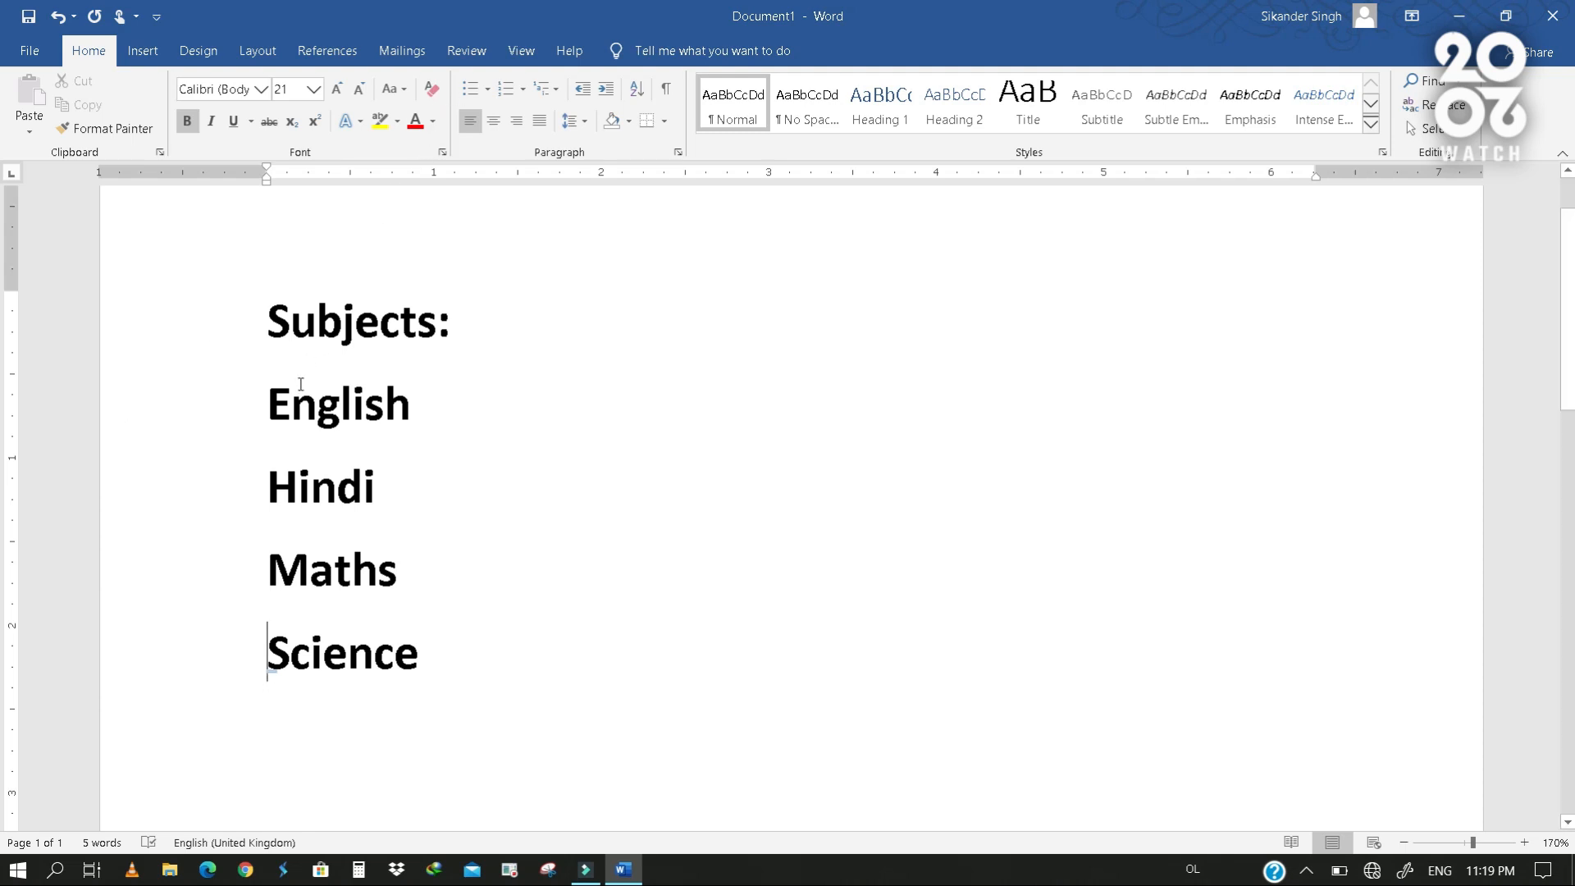
- Format the four subjects English, Hindi, Maths and Science as a bulleted list with round bullets
{"action": "left_click_drag", "start_coordinate": [197, 406], "coordinate": [207, 655]}
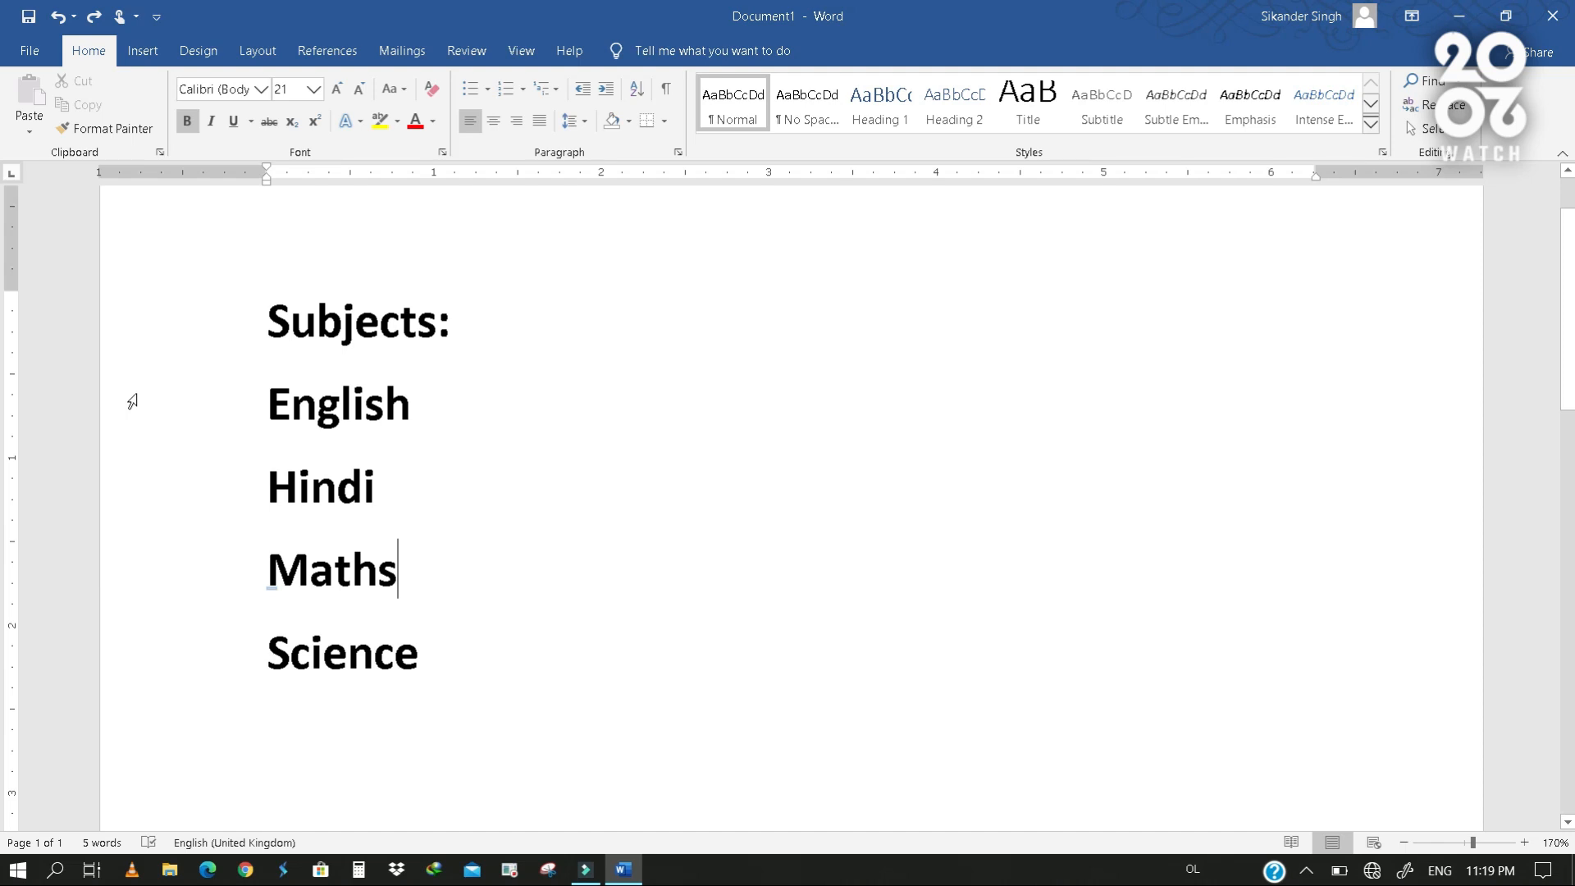
{"action": "left_click_drag", "start_coordinate": [133, 402], "coordinate": [146, 654]}
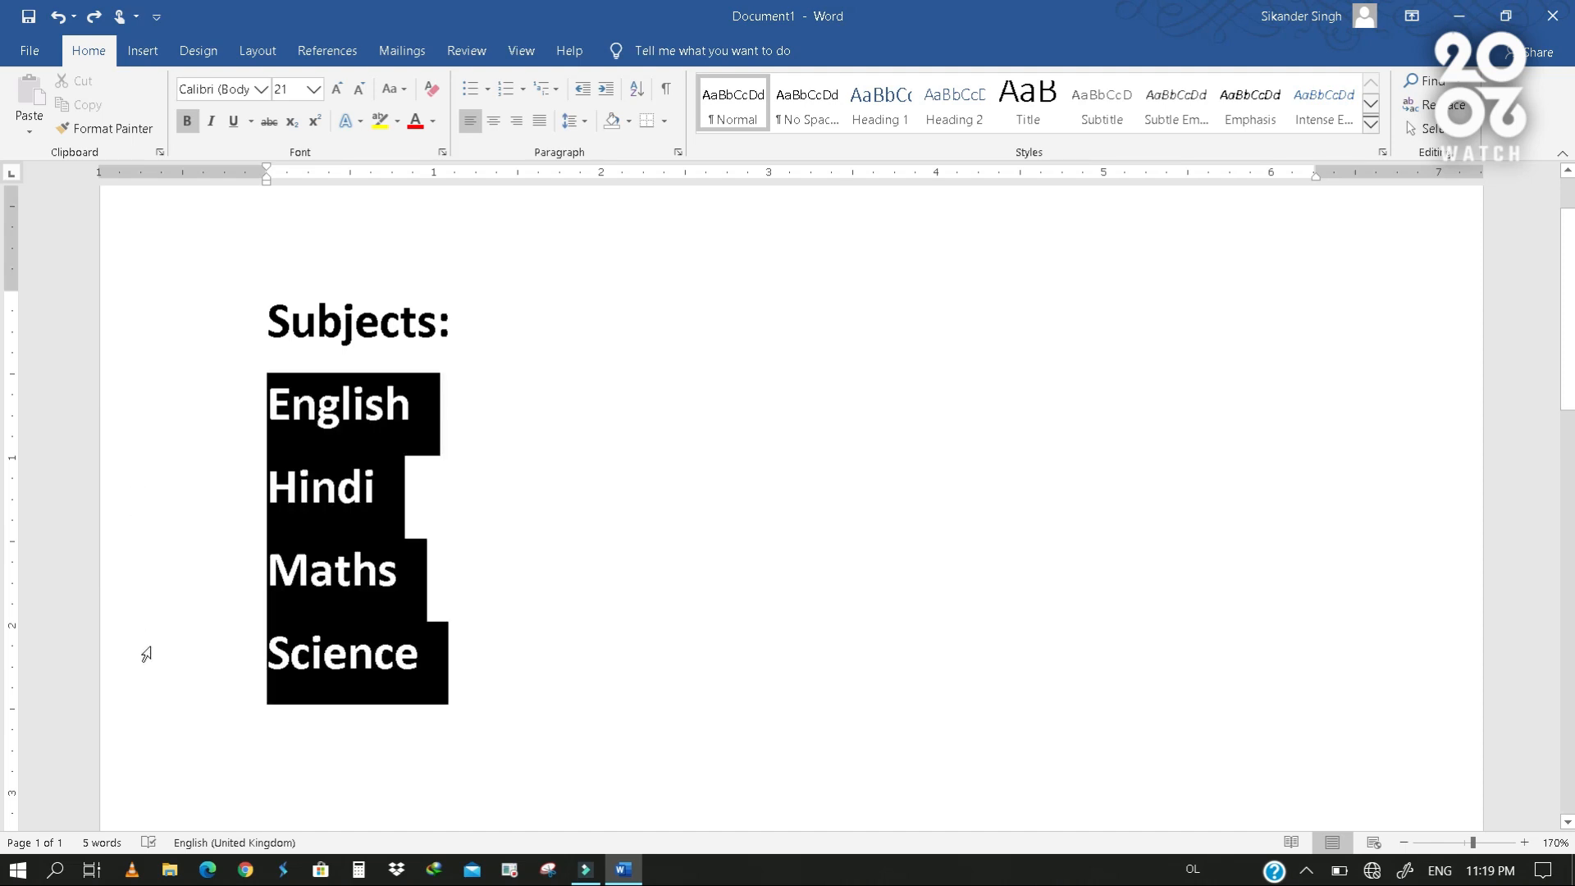
{"action": "left_click", "coordinate": [470, 88]}
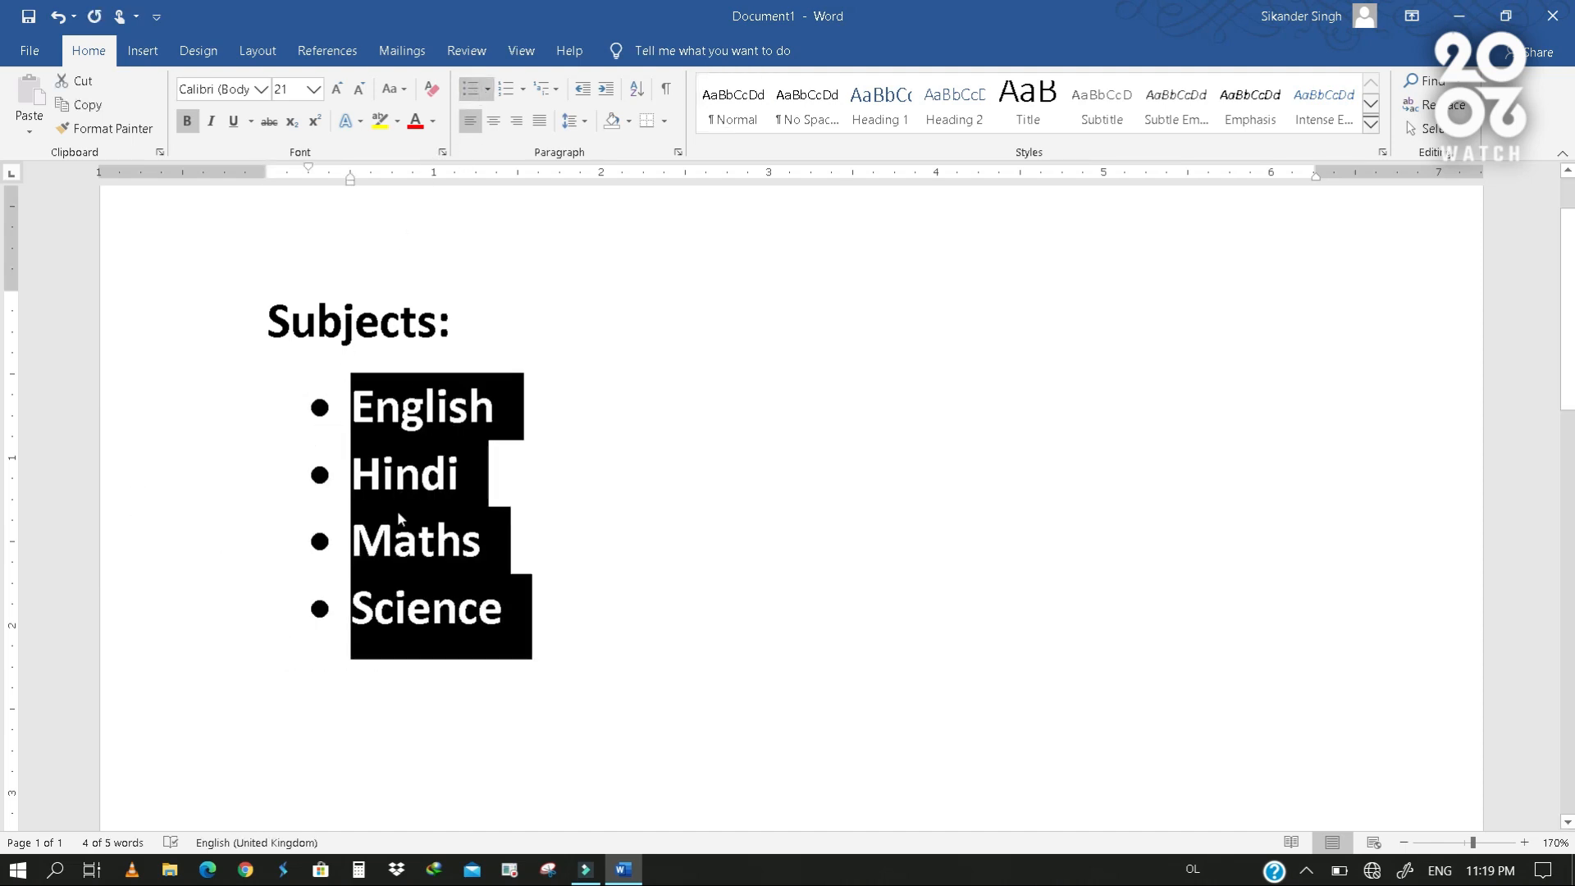
{"action": "left_click", "coordinate": [634, 510]}
- Change the bullets of the four subjects to the four-diamond symbol from the bullet library
{"action": "left_click", "coordinate": [489, 88]}
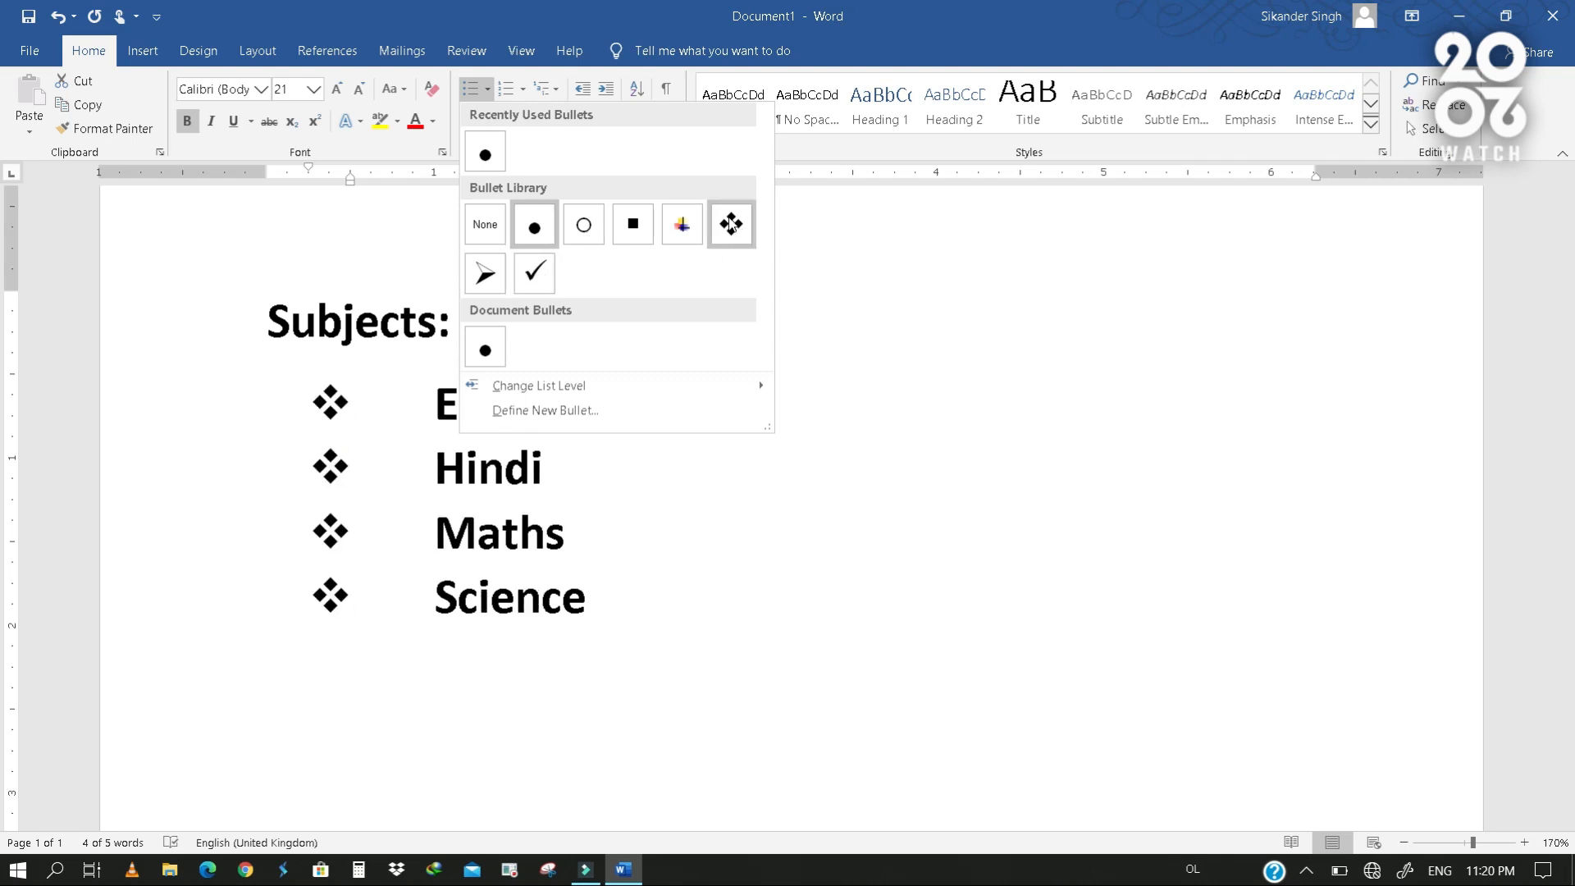
{"action": "left_click", "coordinate": [730, 224]}
{"action": "left_click", "coordinate": [711, 502]}
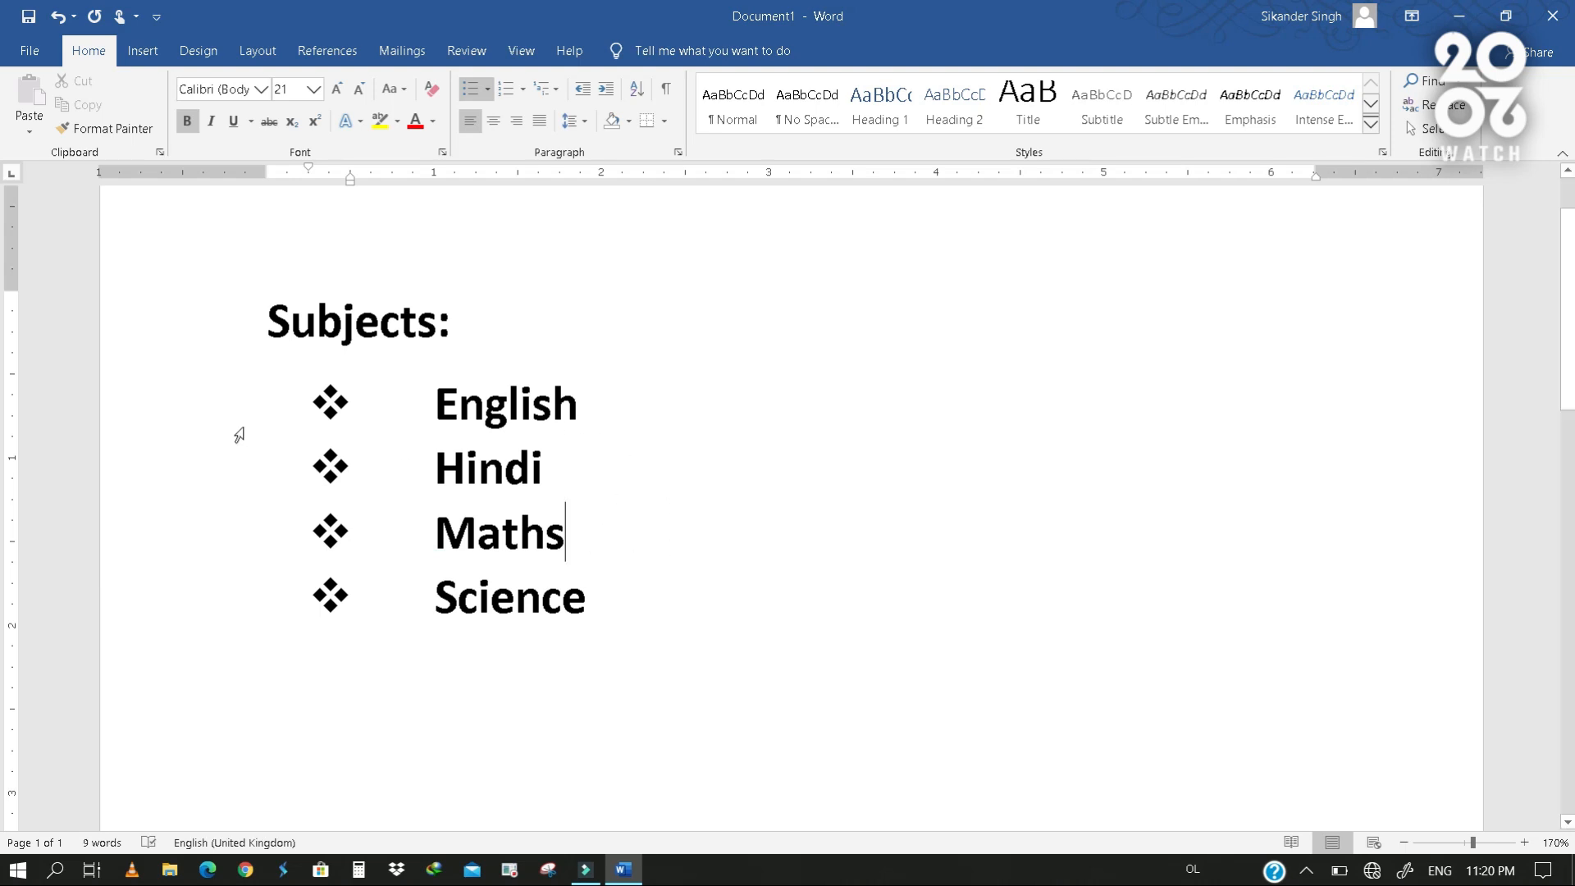
- Remove the diamond bullets from the four subjects and number them in the 1. 2. 3. format instead
{"action": "left_click_drag", "start_coordinate": [201, 408], "coordinate": [240, 581]}
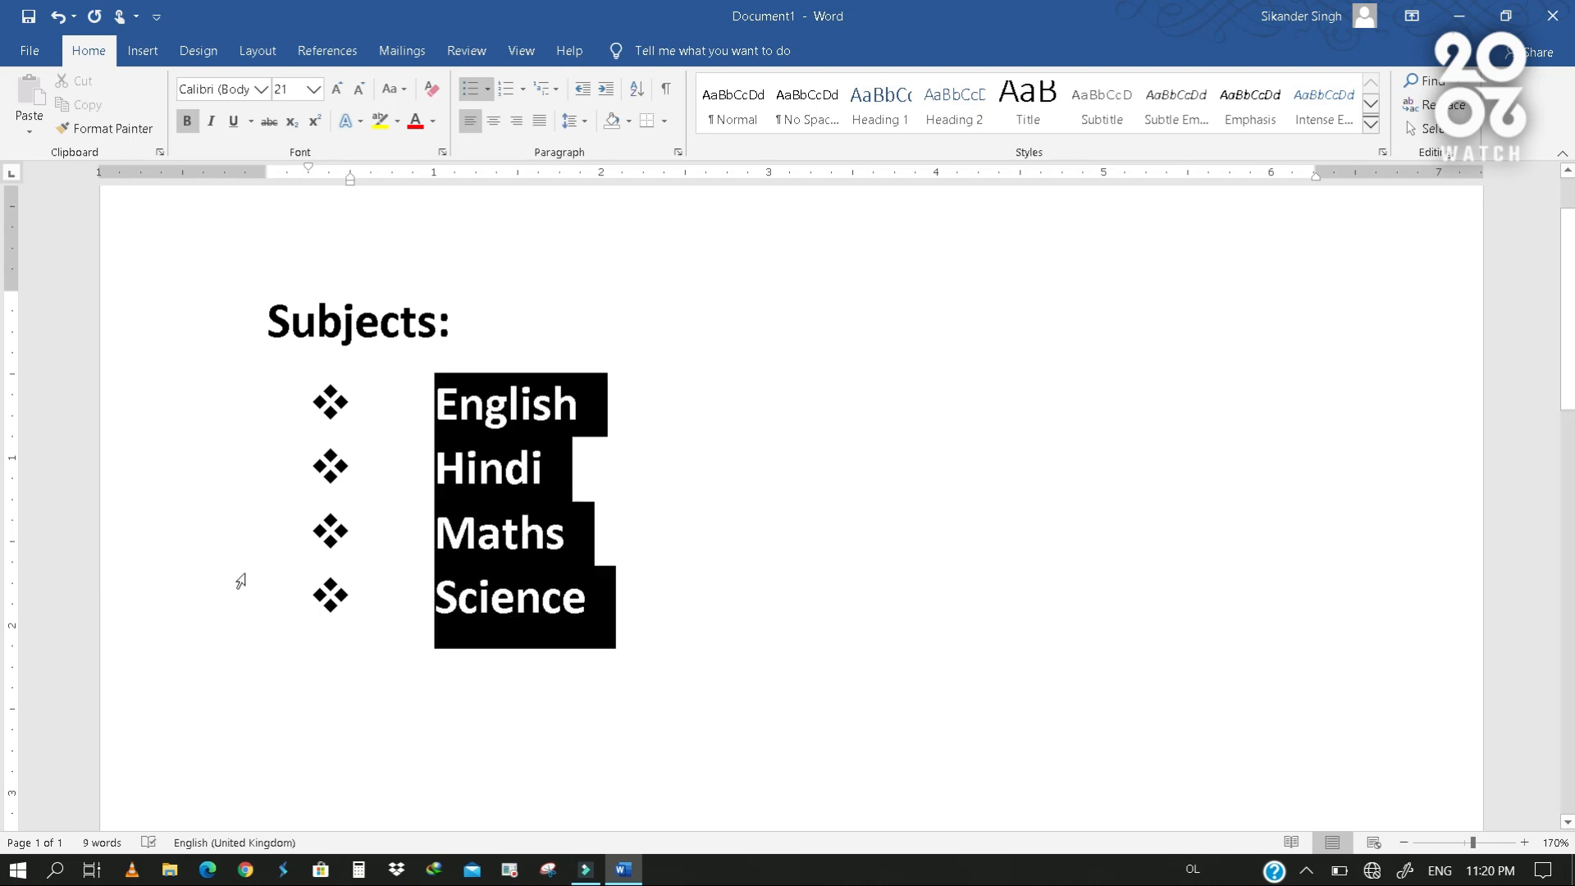
{"action": "left_click", "coordinate": [487, 85]}
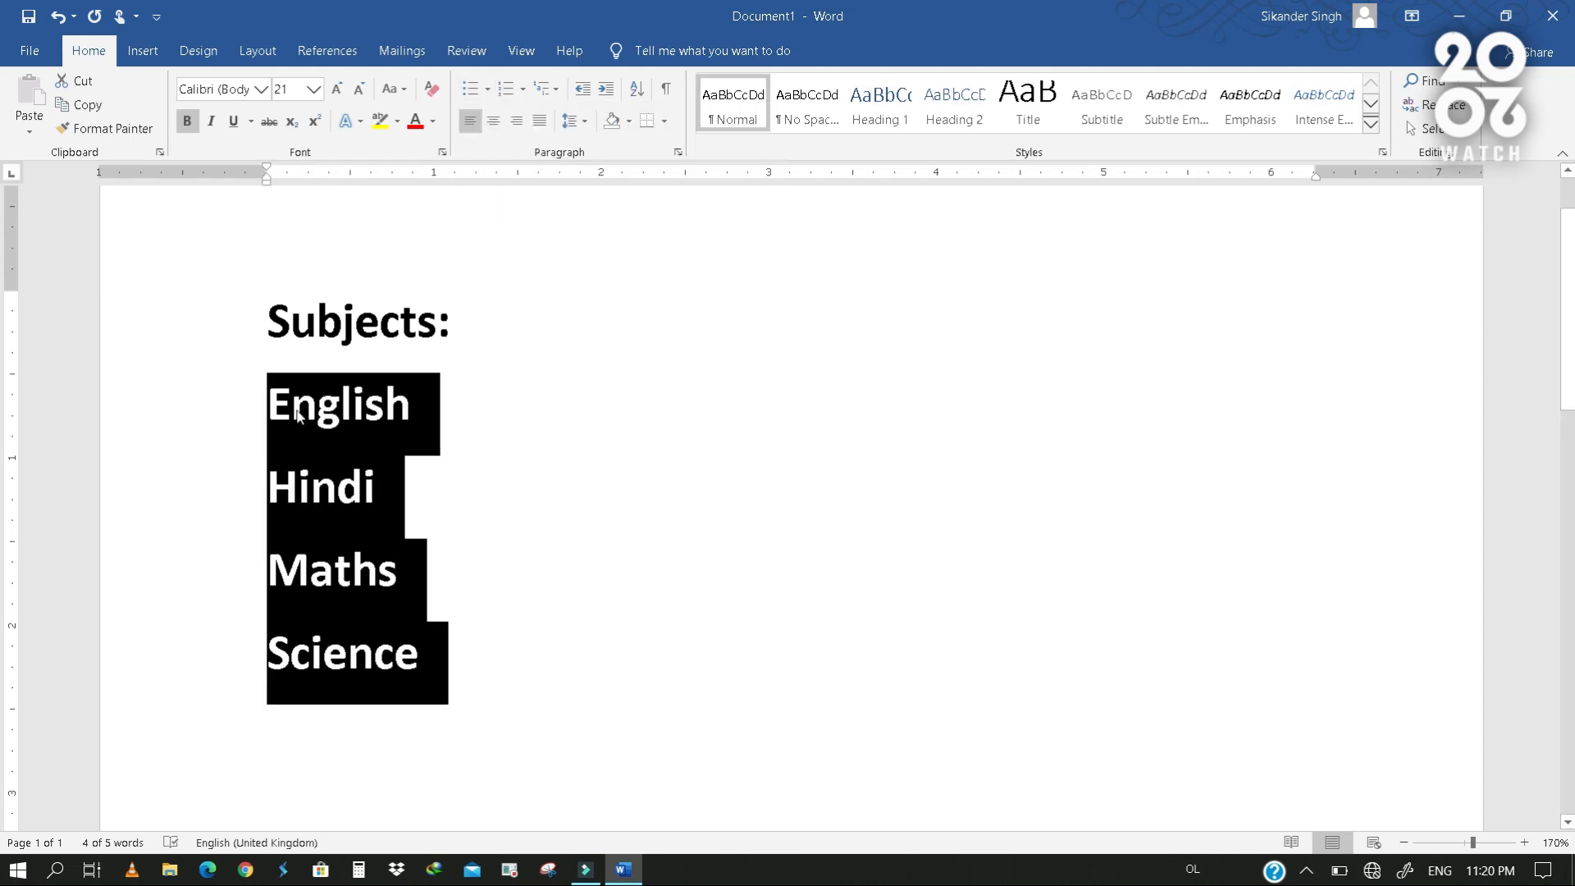
{"action": "left_click", "coordinate": [506, 88]}
{"action": "left_click", "coordinate": [559, 503]}
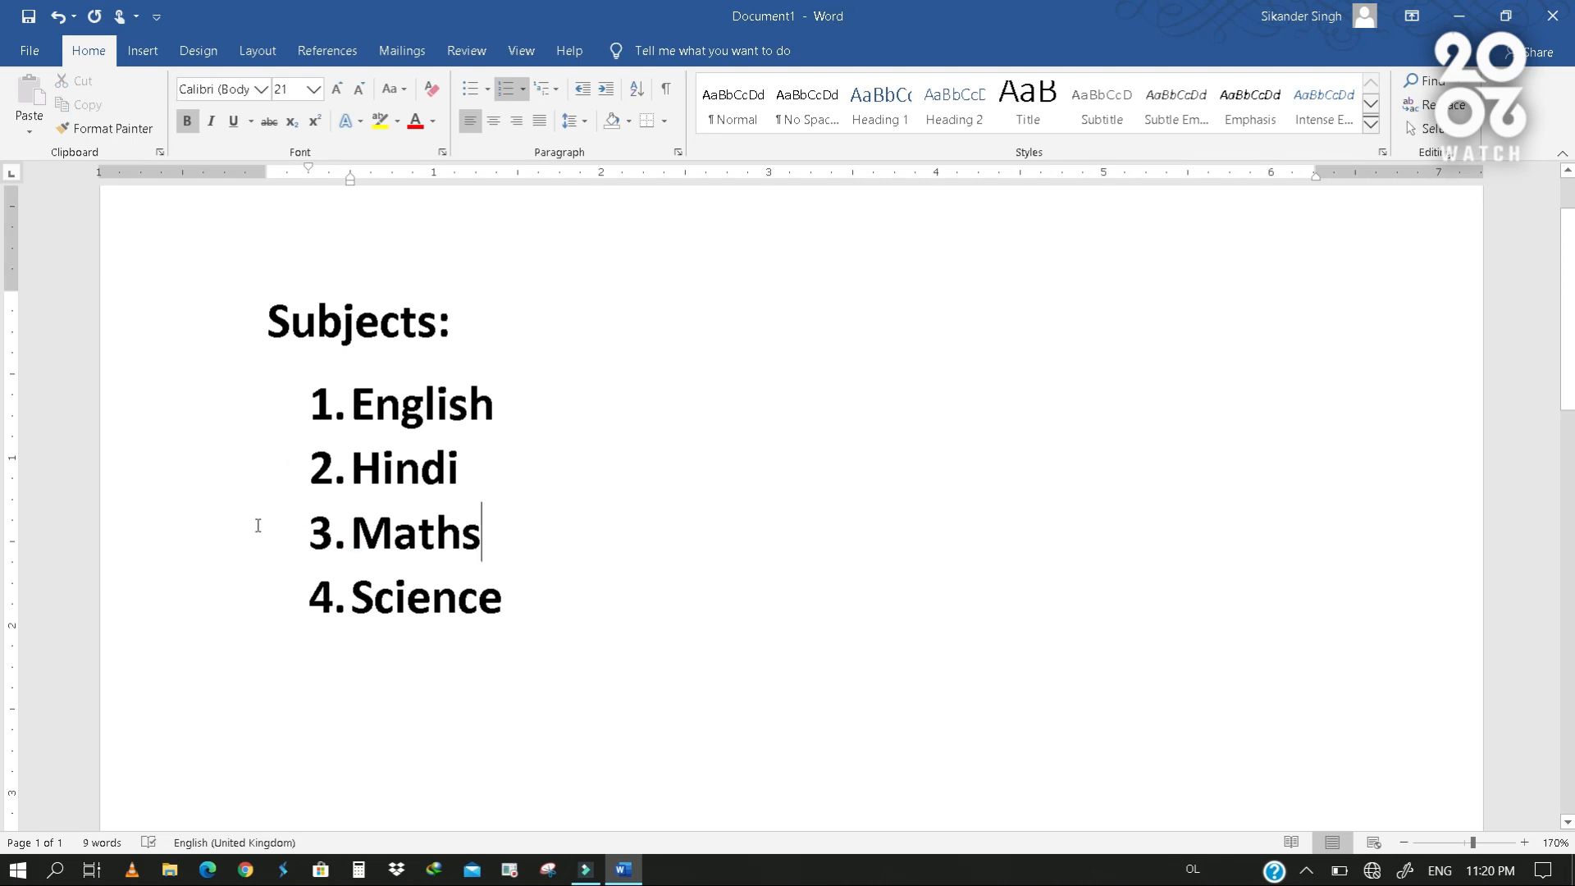
- Change the numbering of the four subjects to the 1) 2) 3) format
{"action": "left_click_drag", "start_coordinate": [525, 605], "coordinate": [221, 420]}
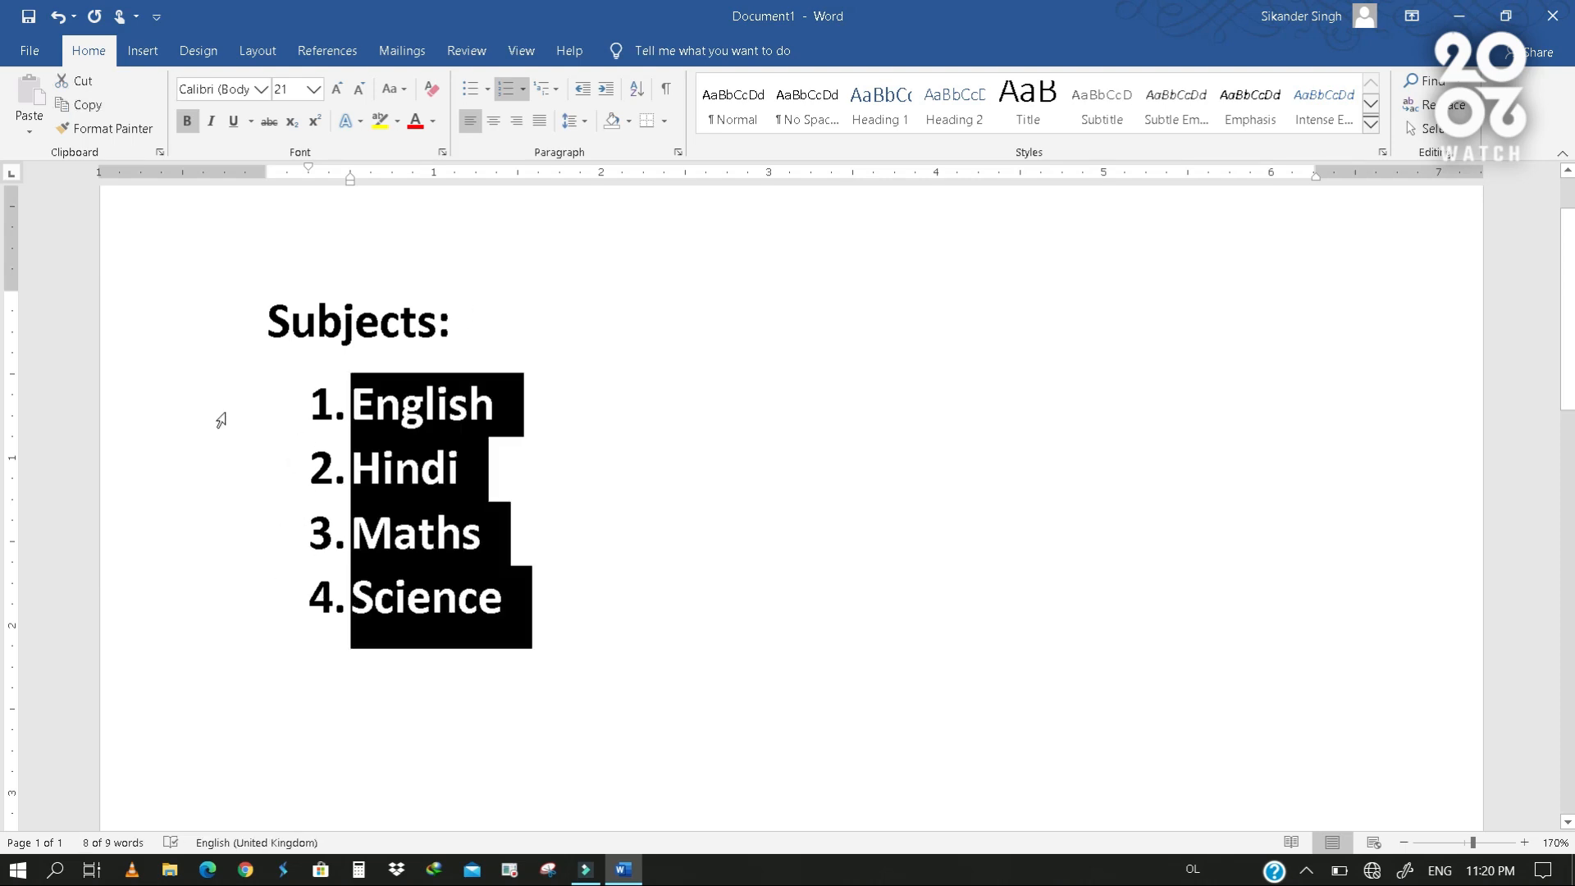
{"action": "left_click", "coordinate": [522, 90]}
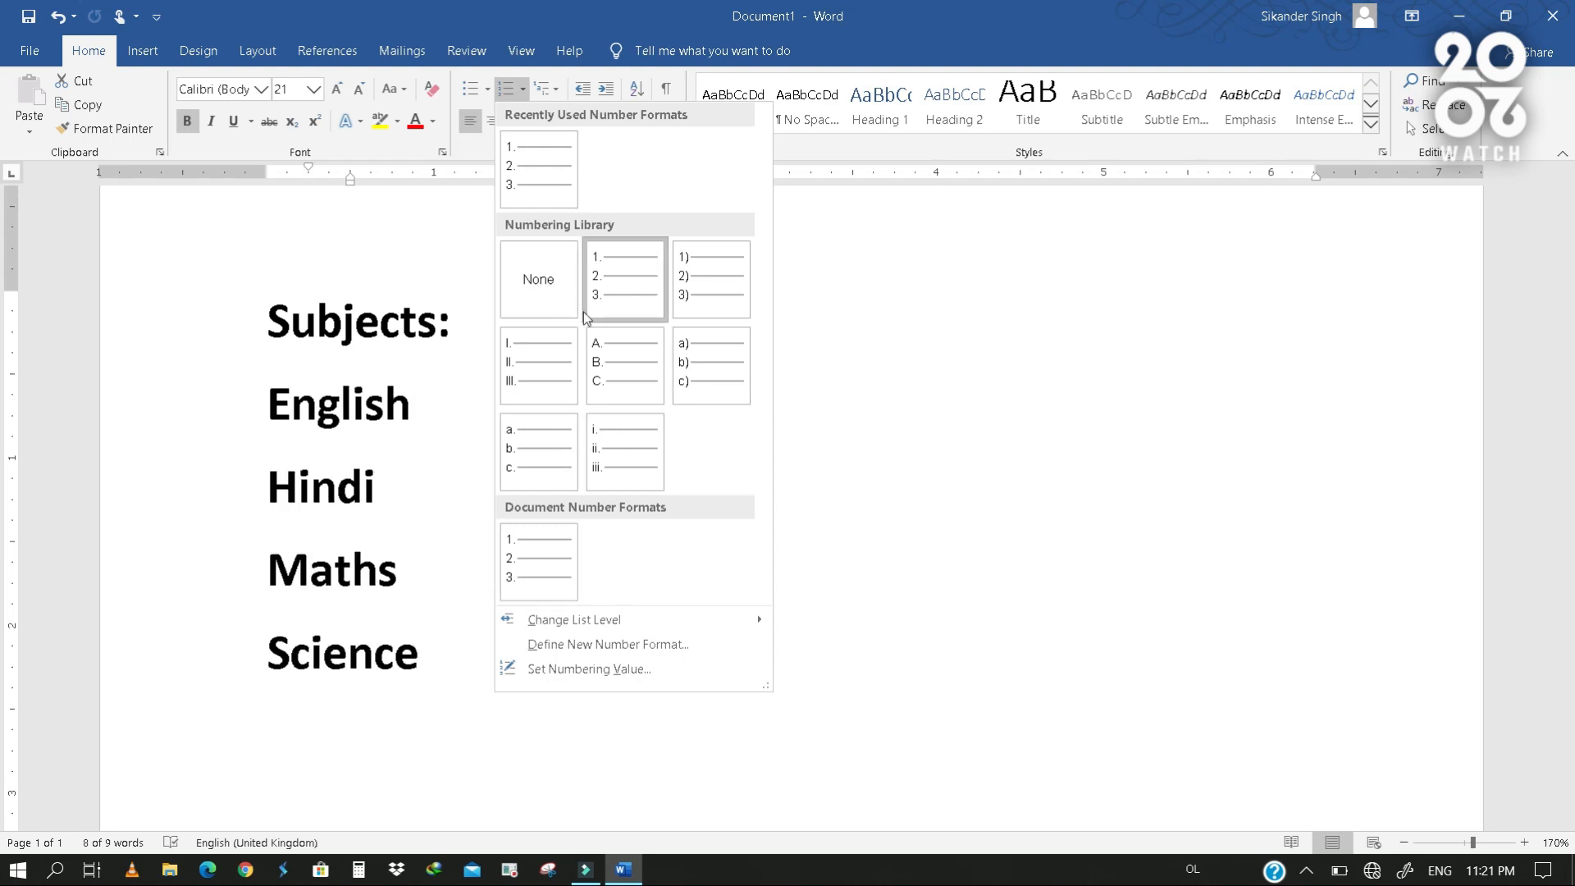
{"action": "left_click", "coordinate": [707, 281]}
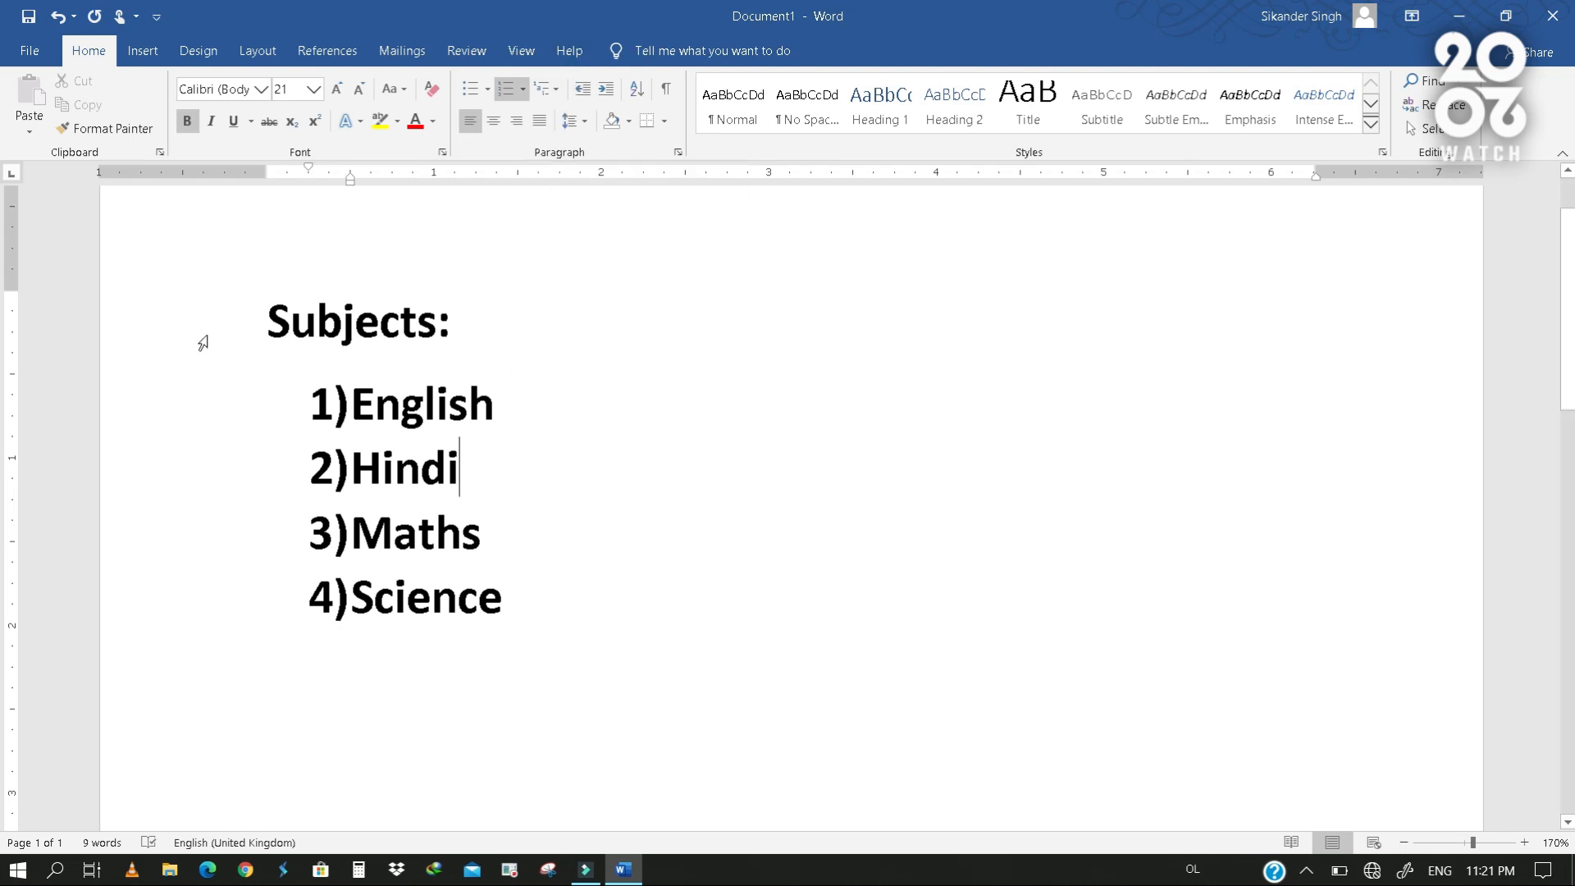
- Replace the Subjects heading and its whole list with the single unnumbered word "Part"
{"action": "left_click_drag", "start_coordinate": [203, 342], "coordinate": [238, 637]}
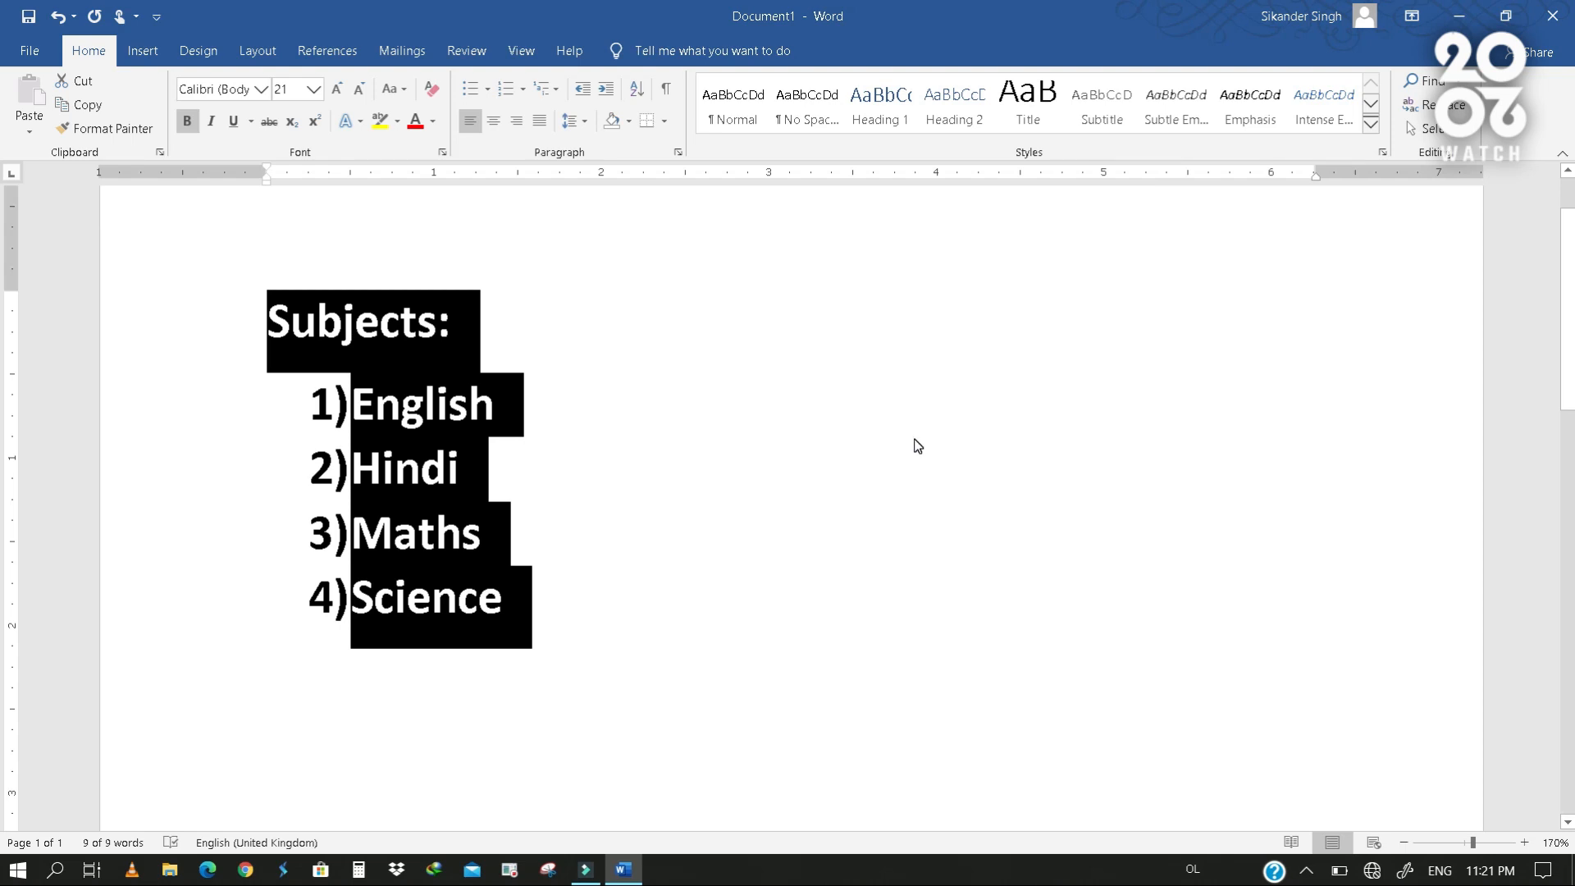
{"action": "type", "text": "Pa"}
{"action": "key", "text": "BackSpace"}
{"action": "key", "text": "BackSpace"}
{"action": "key", "text": "BackSpace"}
{"action": "type", "text": "Part"}
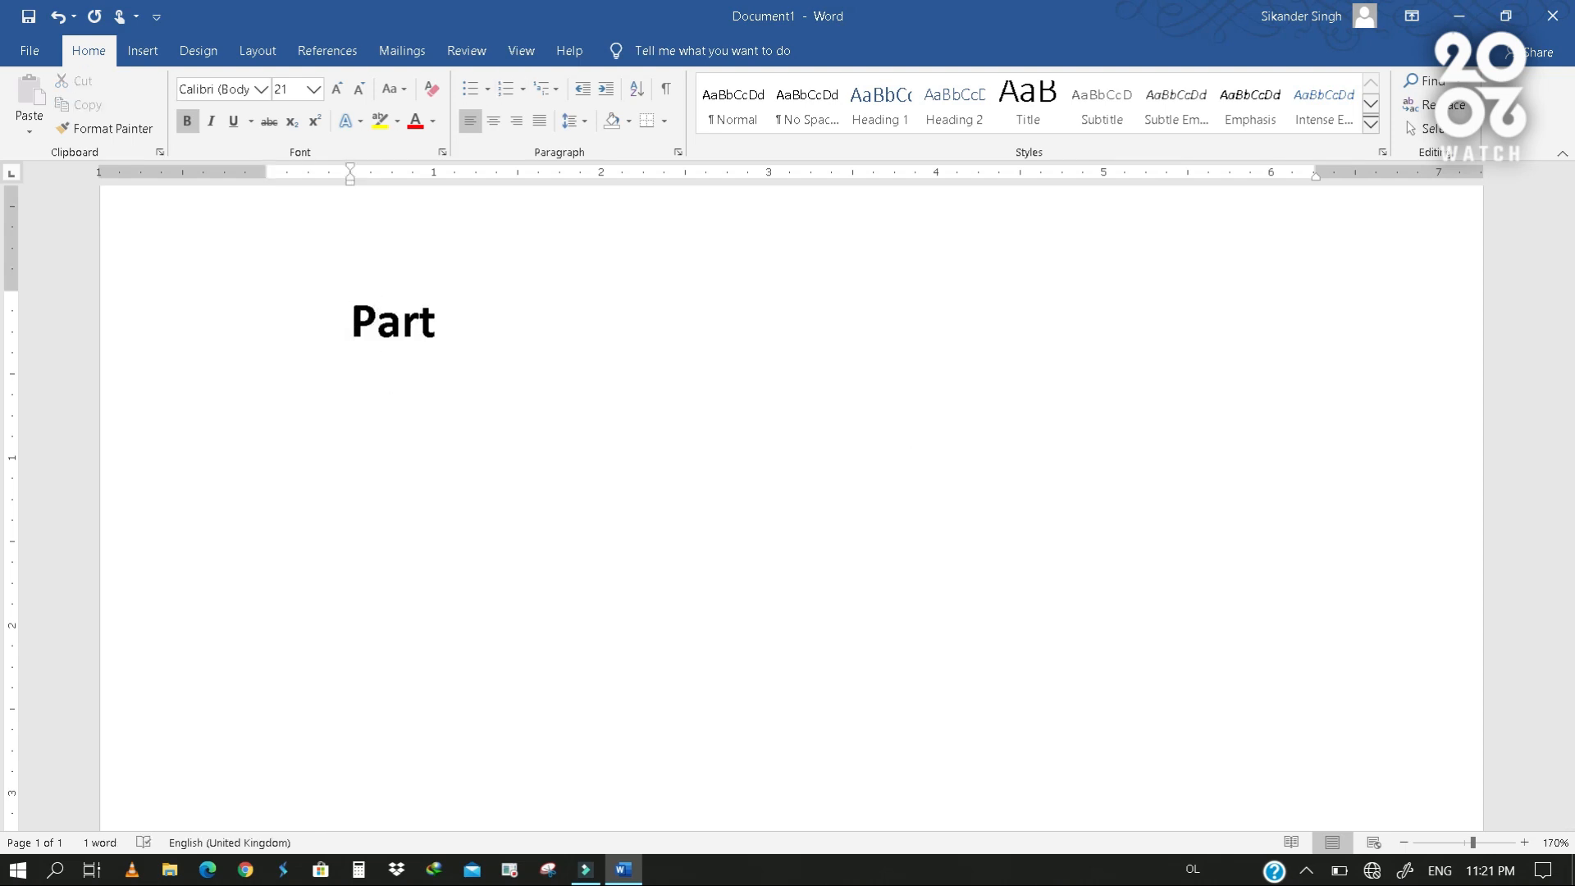
- Apply a multilevel list format starting with 1) to the line "Part"
{"action": "left_click", "coordinate": [130, 361]}
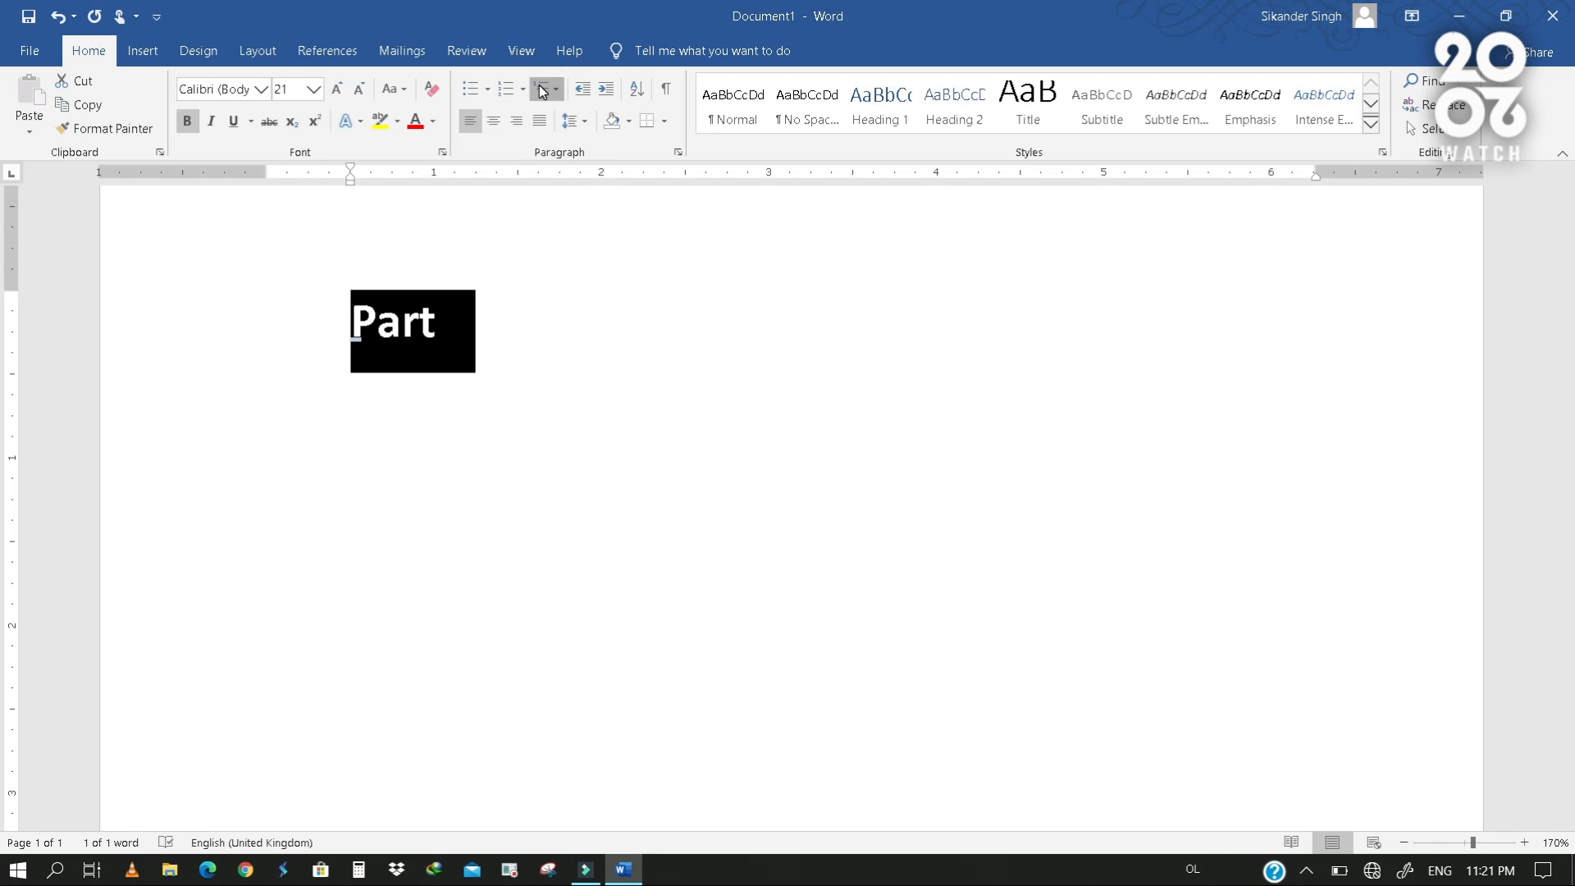
{"action": "left_click", "coordinate": [542, 91]}
{"action": "left_click", "coordinate": [552, 207]}
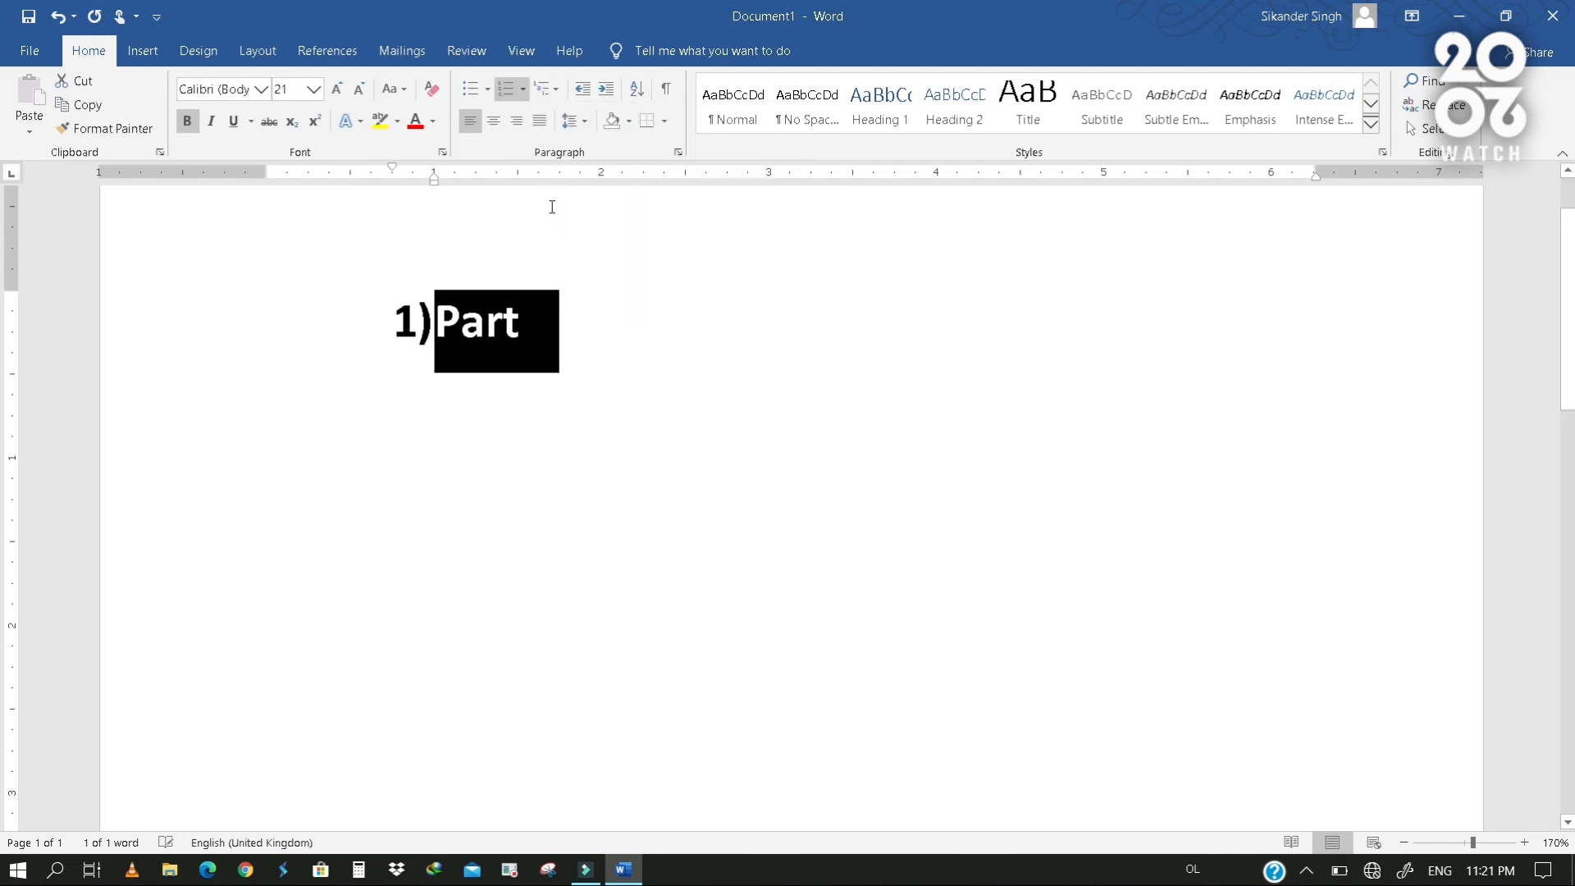
{"action": "left_click", "coordinate": [587, 324]}
- Add "Short ans question:" as second-level item a. under the first Part
{"action": "key", "text": "Return"}
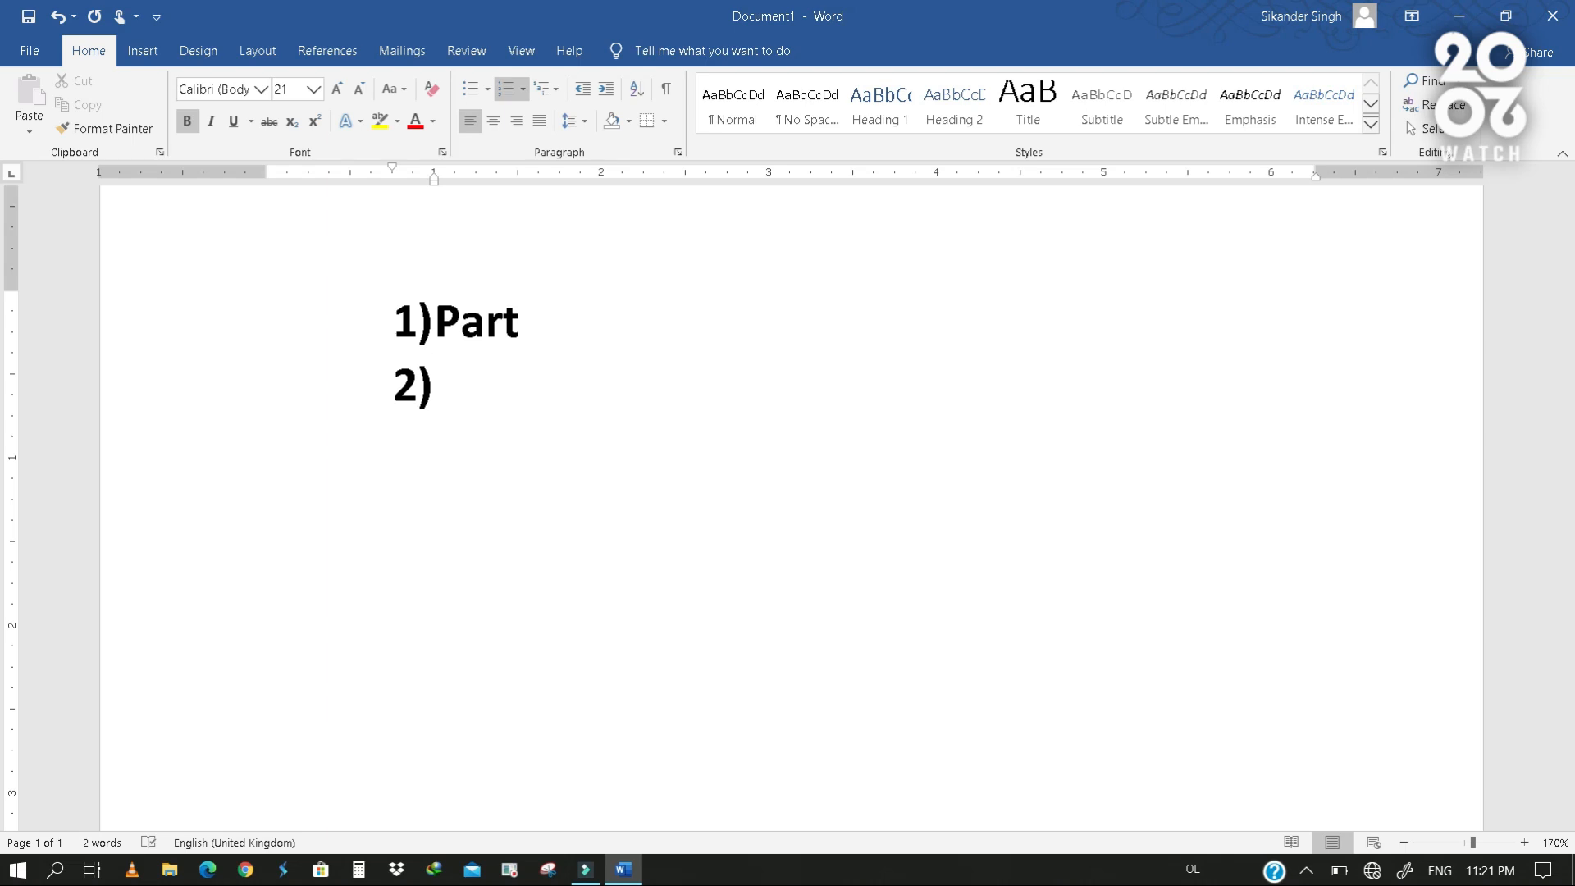
{"action": "key", "text": "Tab"}
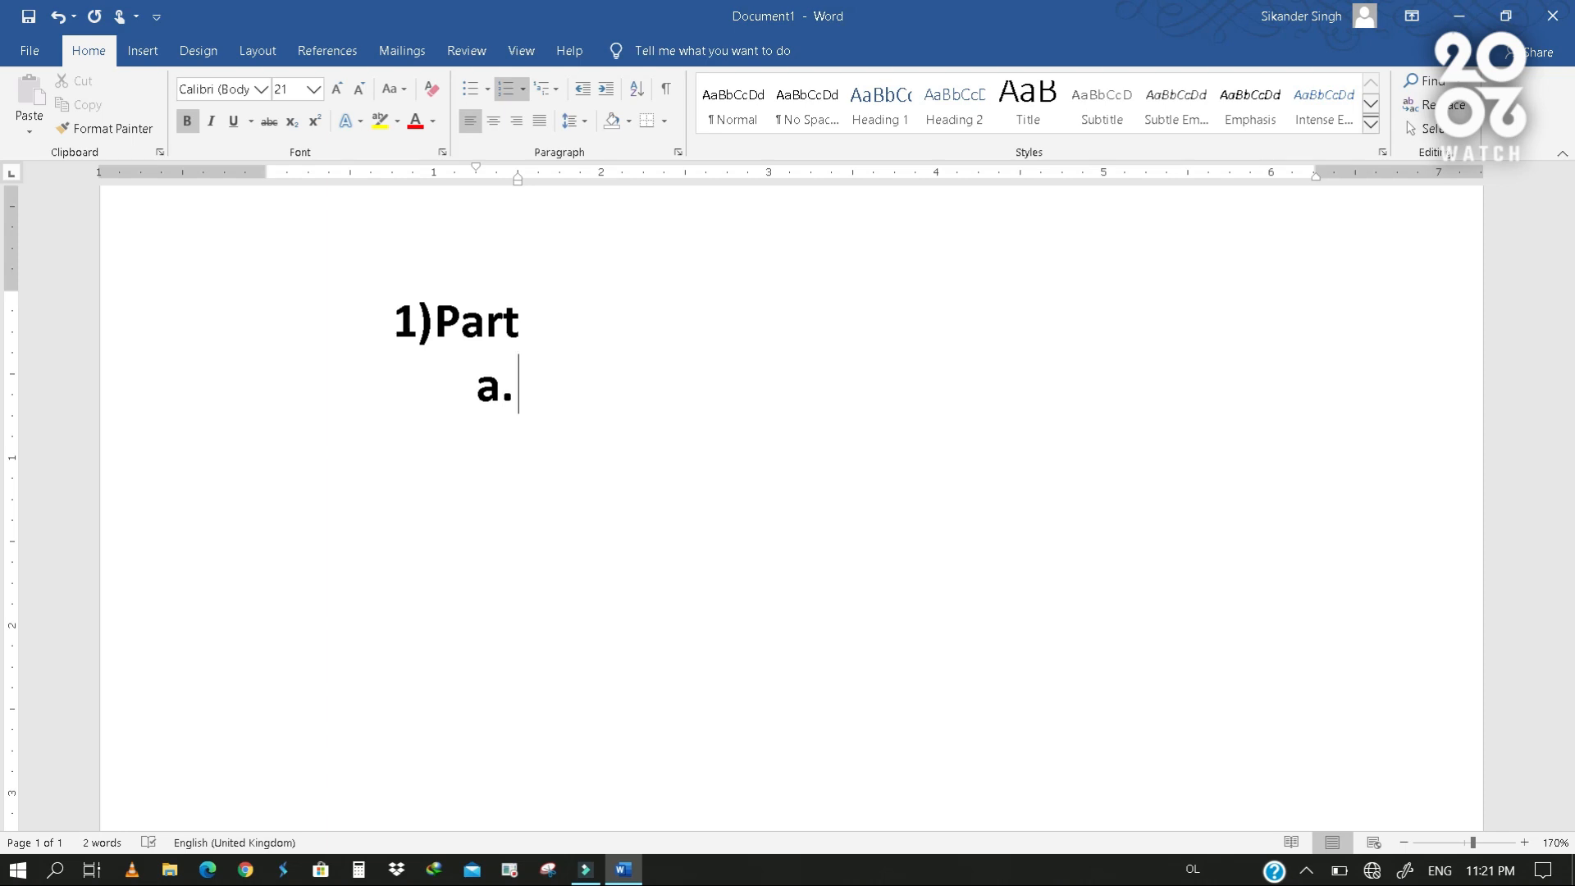
{"action": "type", "text": "Short a"}
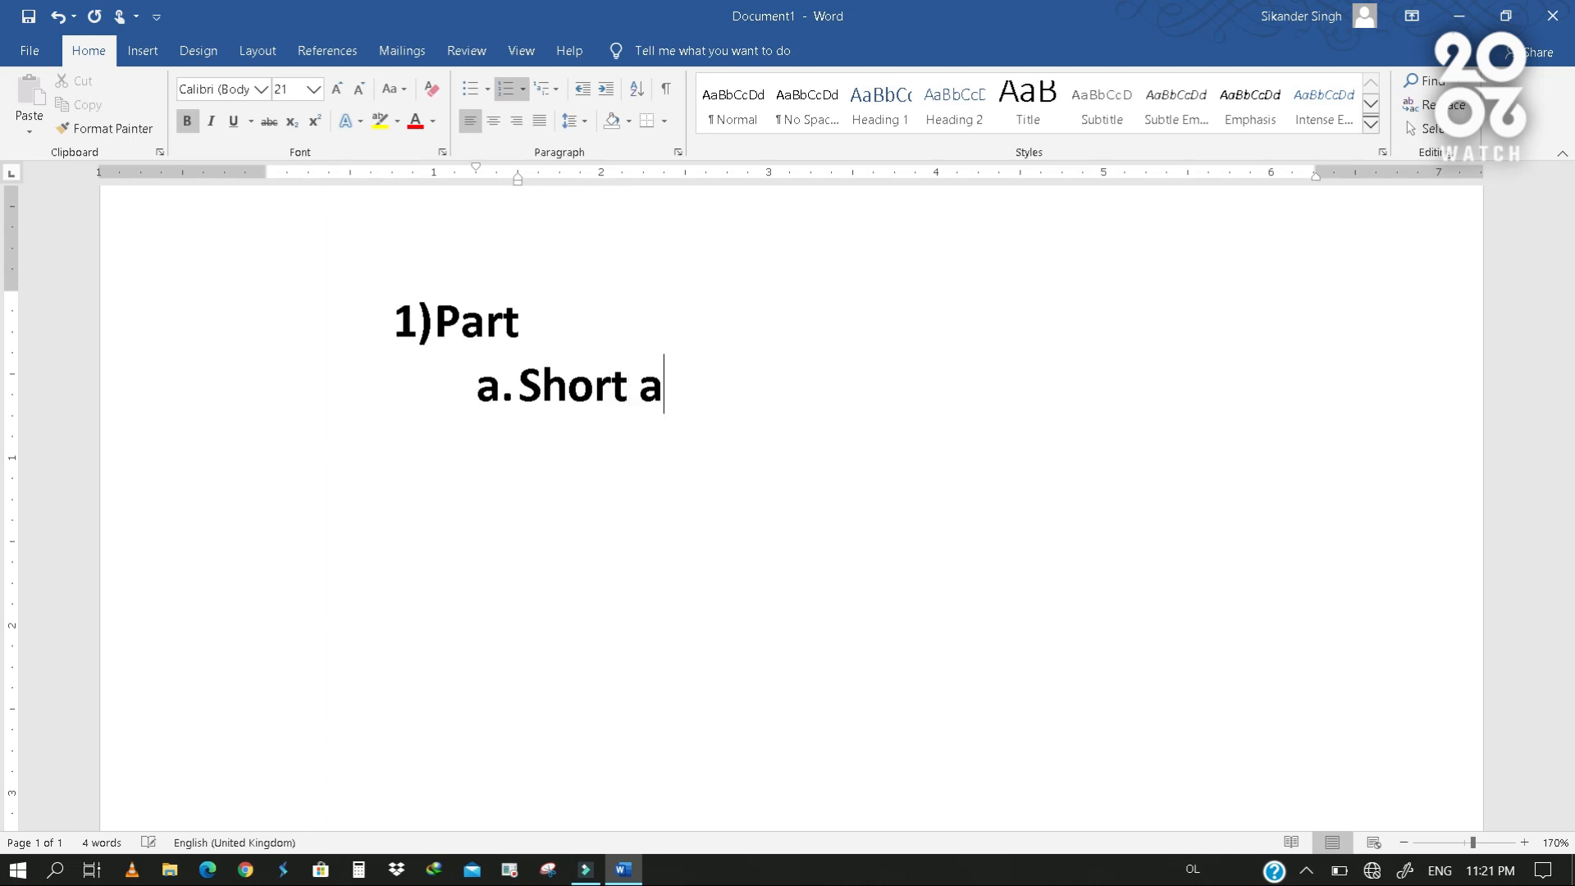
{"action": "type", "text": "ns question"}
{"action": "key", "text": "BackSpace"}
{"action": "key", "text": "BackSpace"}
{"action": "type", "text": "ns questi"}
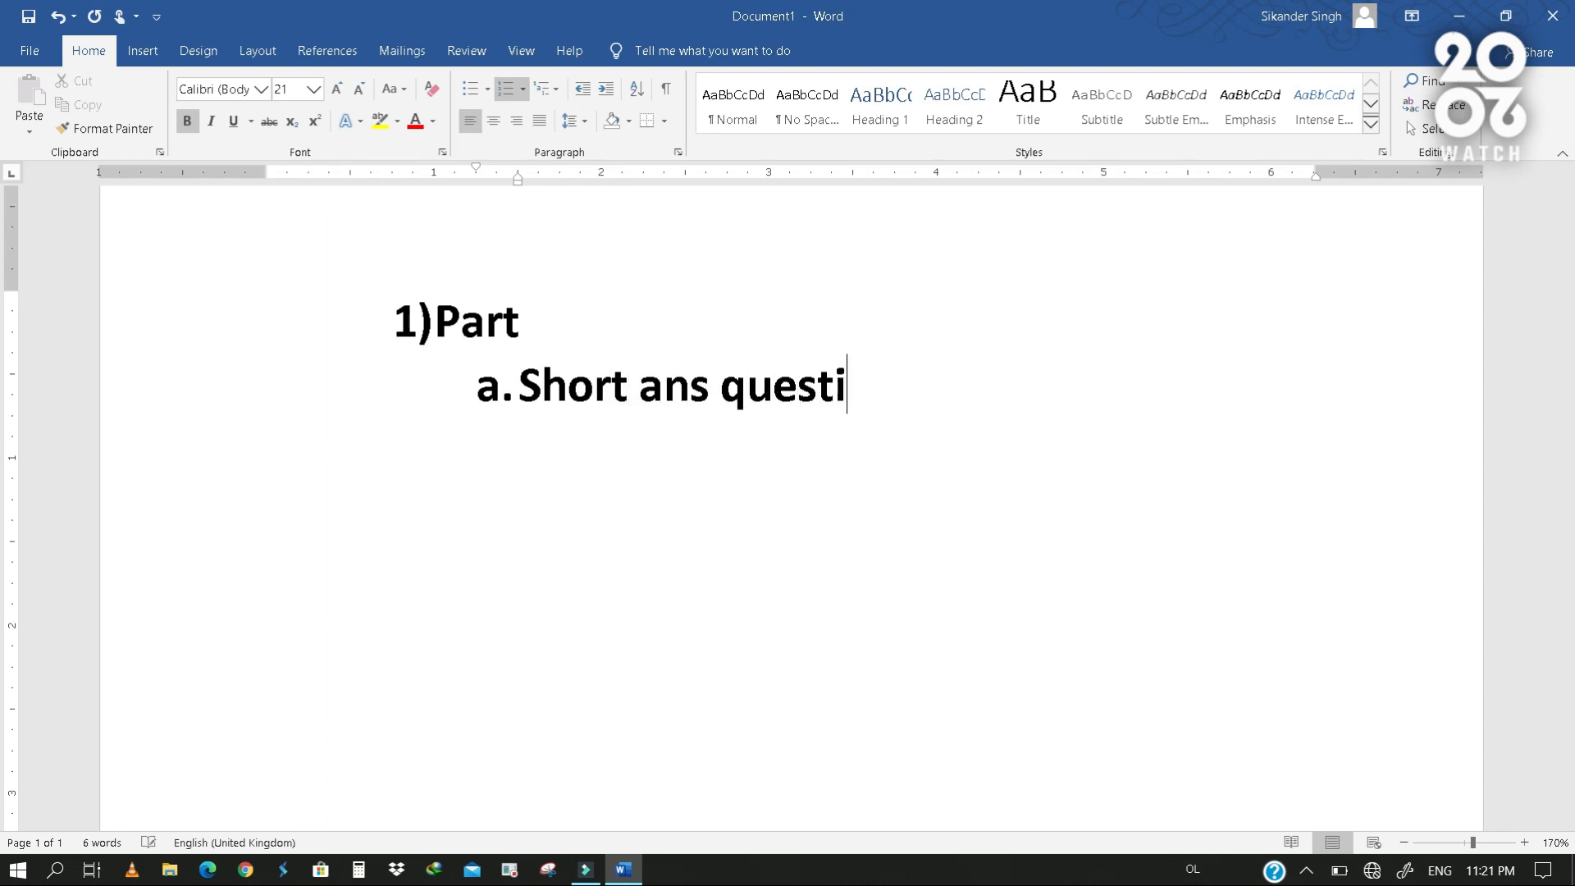
{"action": "type", "text": "on:"}
- Add "Ques1", "Q2" and "Q3" as third-level items i. to iii. under the short-answer item
{"action": "key", "text": "Return"}
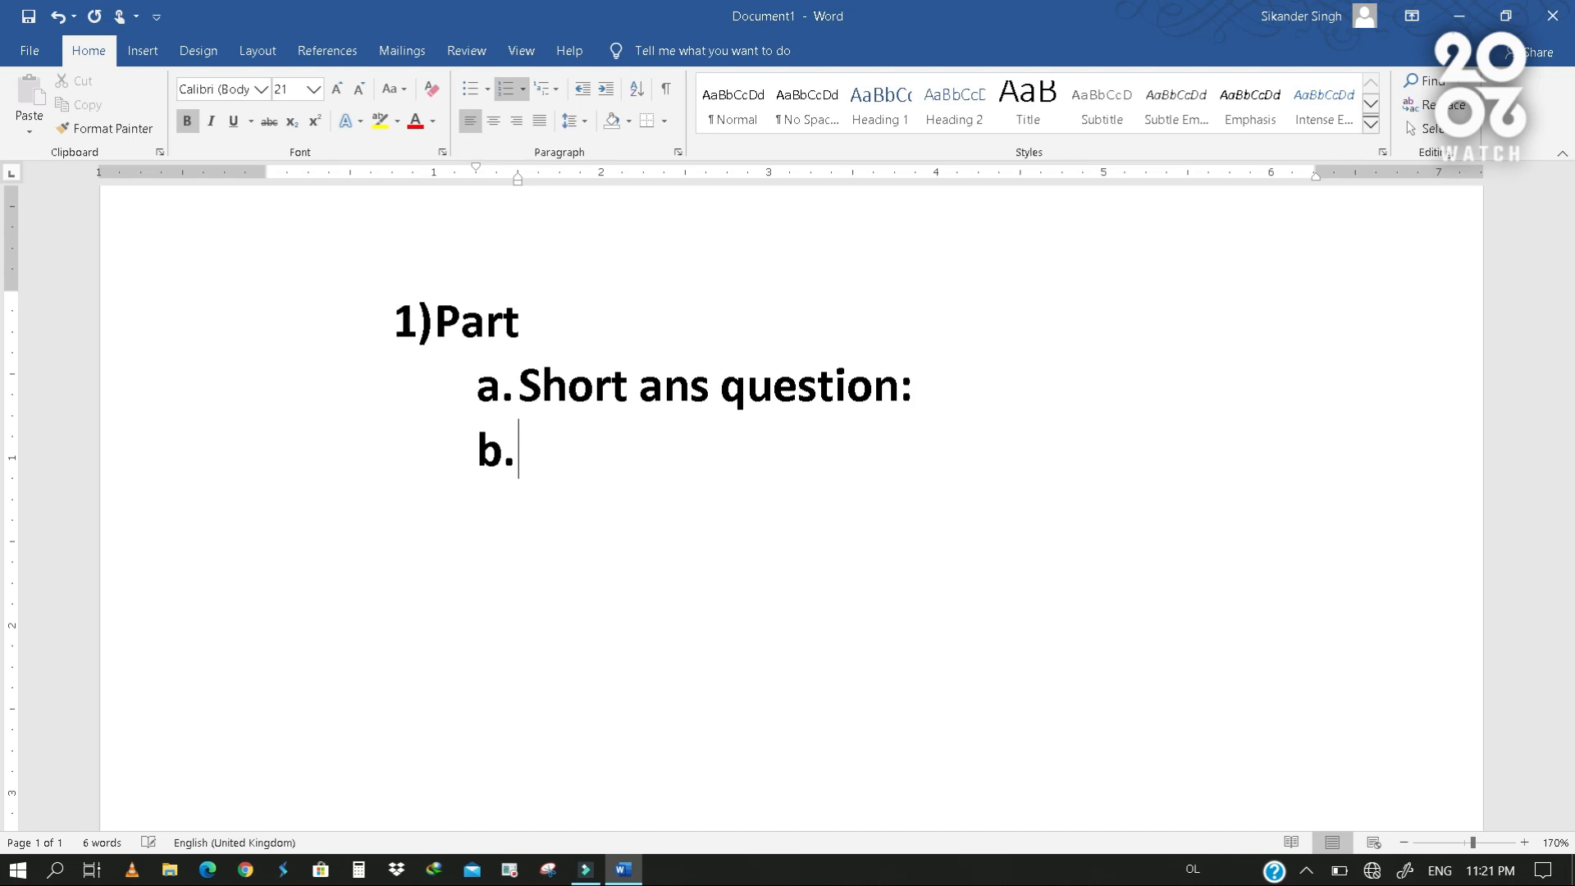
{"action": "key", "text": "Tab"}
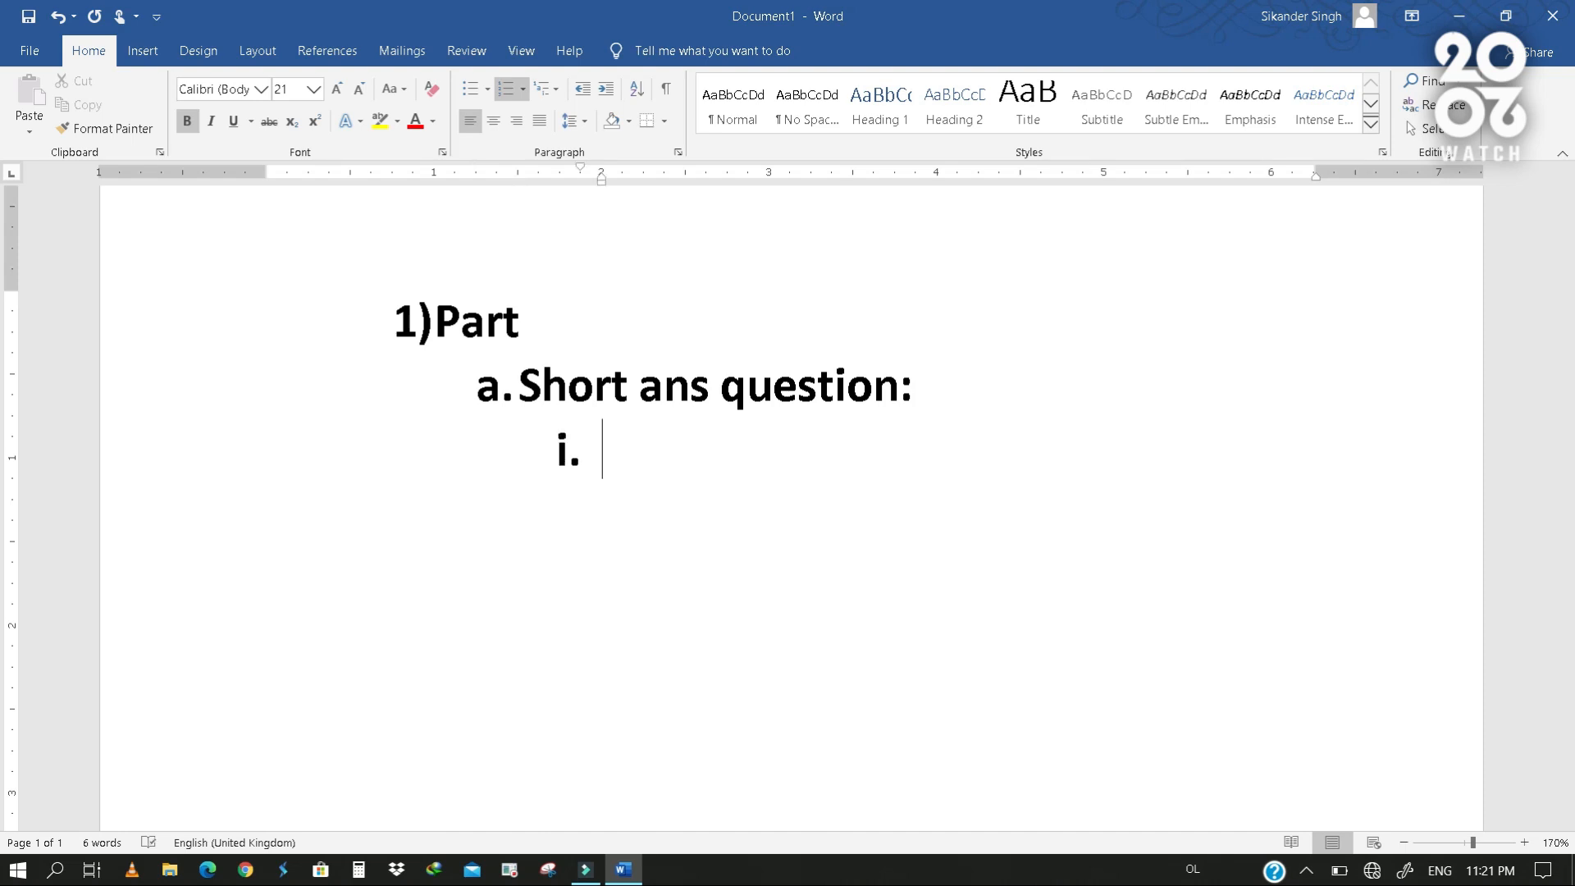
{"action": "type", "text": "ques1"}
{"action": "key", "text": "Return"}
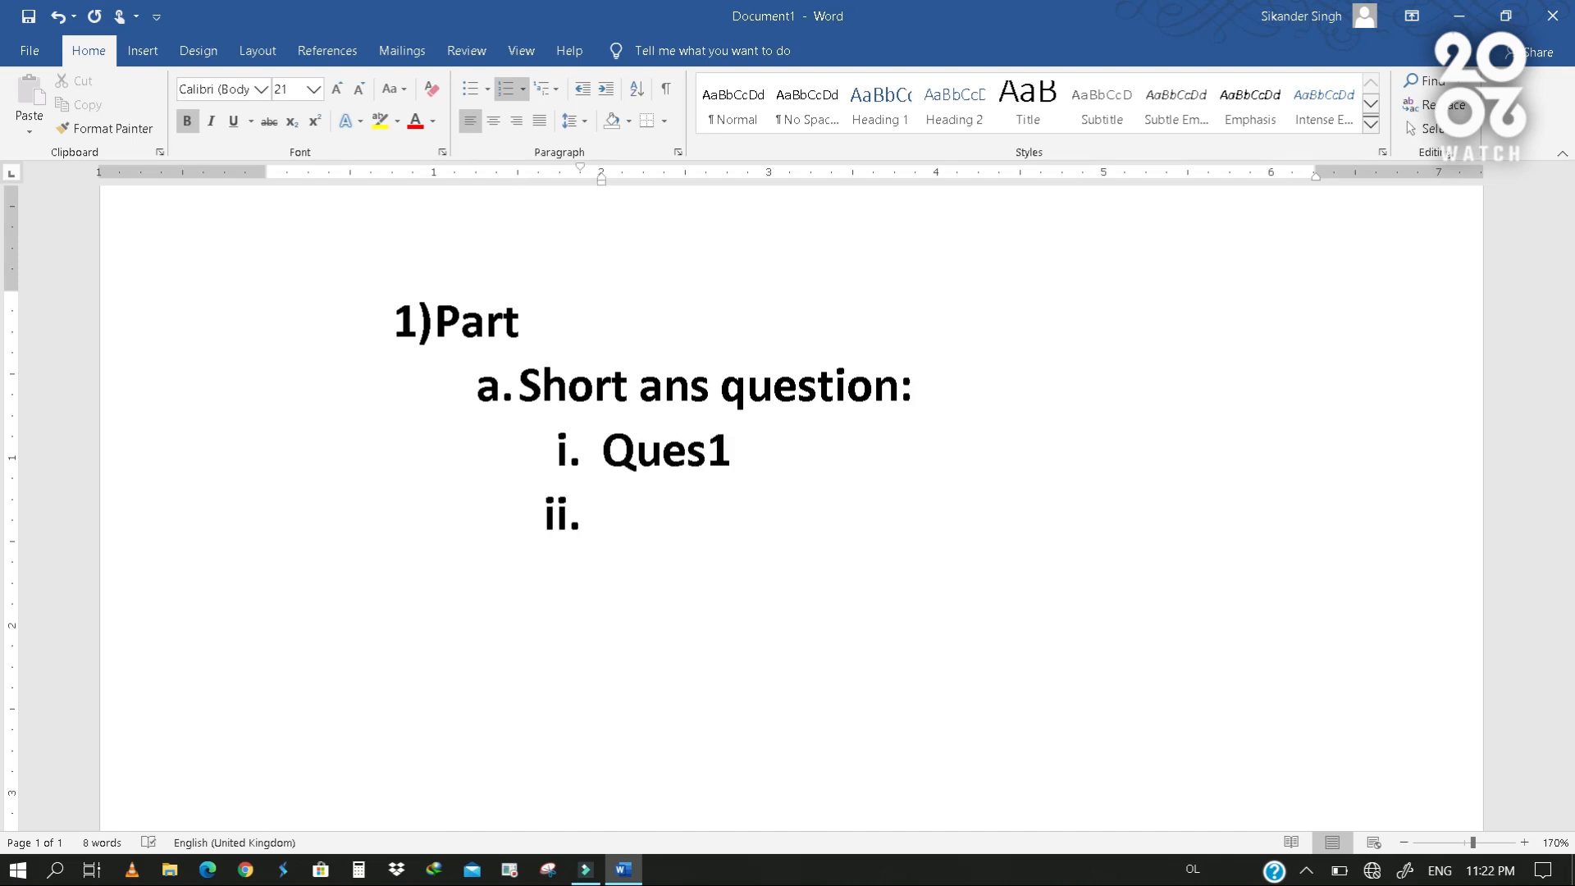
{"action": "type", "text": "Q2"}
{"action": "key", "text": "Return"}
{"action": "type", "text": "q3"}
- Add "Long ans ques" as second-level item b. after the short-answer questions
{"action": "key", "text": "Return"}
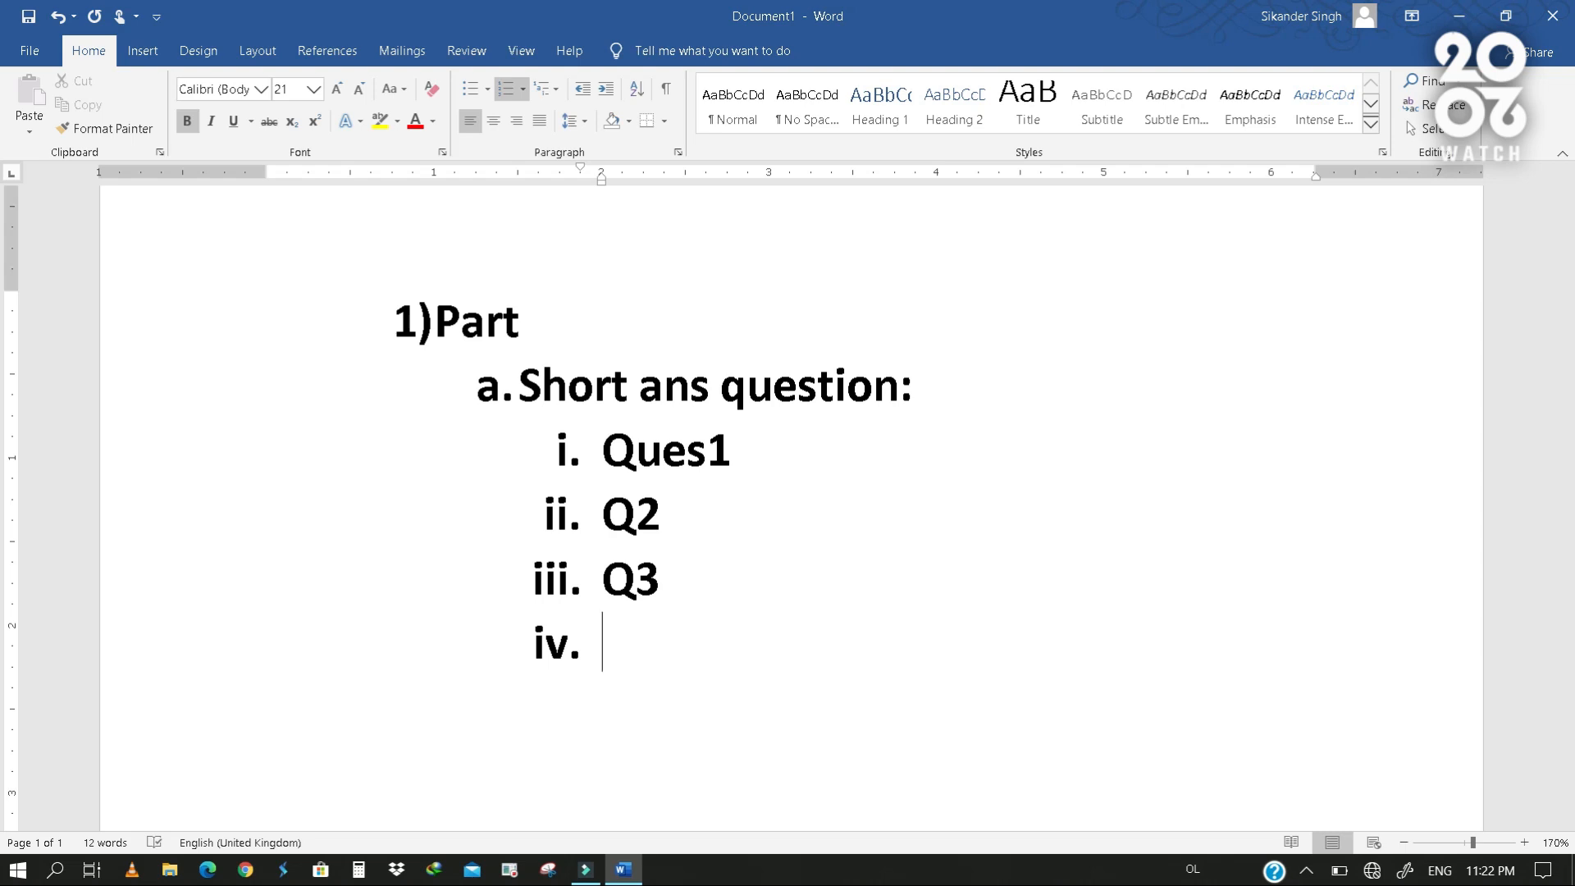
{"action": "key", "text": "shift+Tab"}
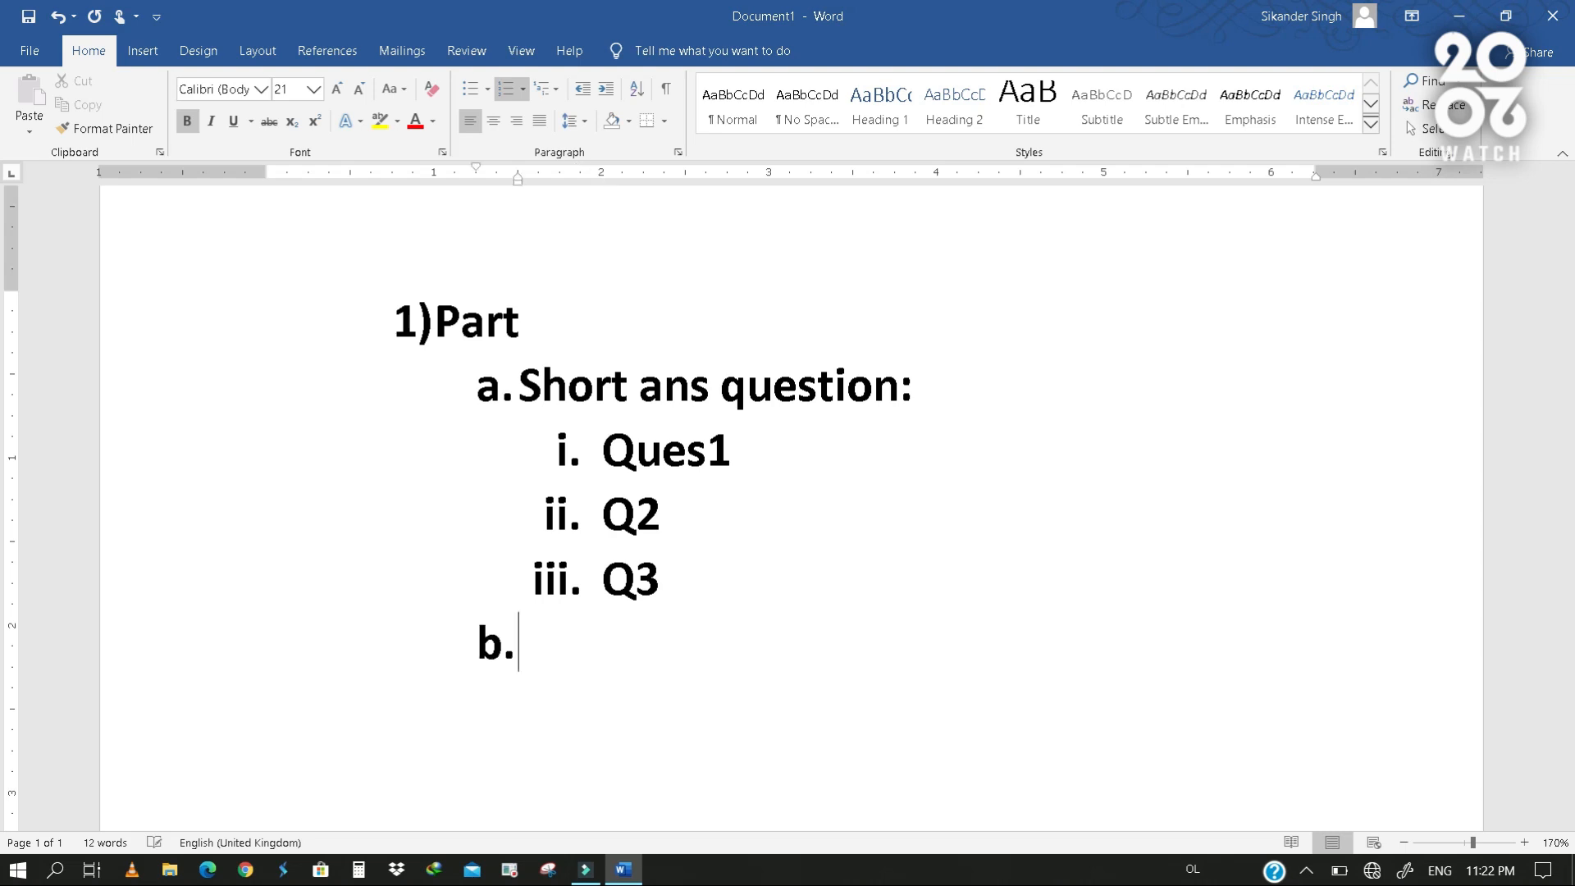
{"action": "type", "text": "long ans ques"}
{"action": "key", "text": "Return"}
{"action": "key", "text": "Tab"}
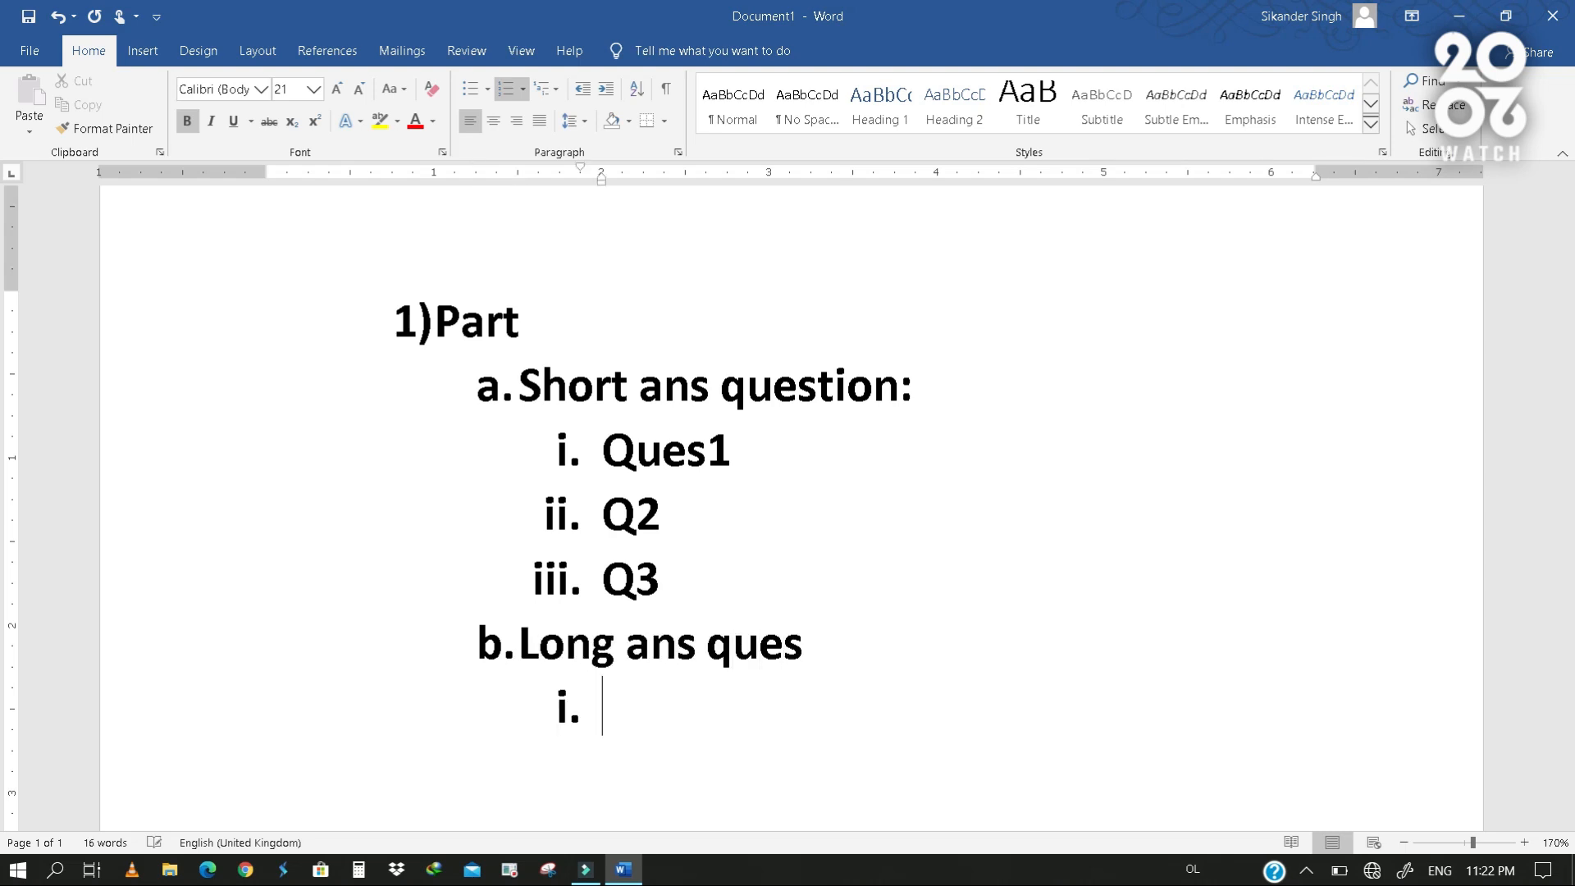
{"action": "key", "text": "BackSpace"}
{"action": "key", "text": "BackSpace"}
{"action": "key", "text": "BackSpace"}
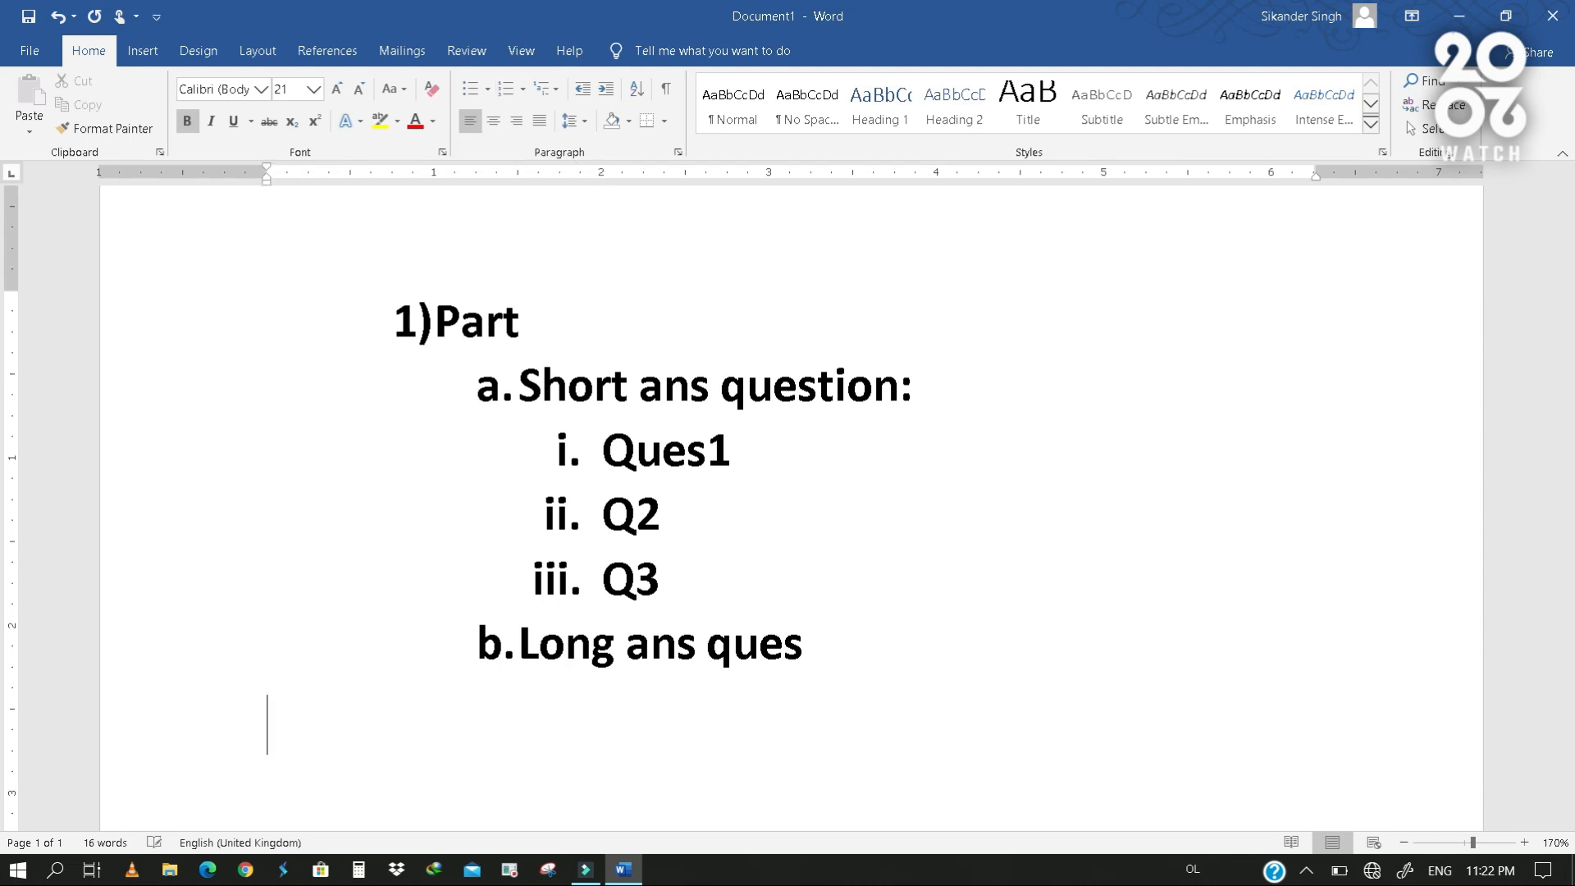
{"action": "type", "text": "s"}
- Add "Asfsaf" and "Sadfsadf" as third-level items i. and ii. under "Long ans ques"
{"action": "key", "text": "Return"}
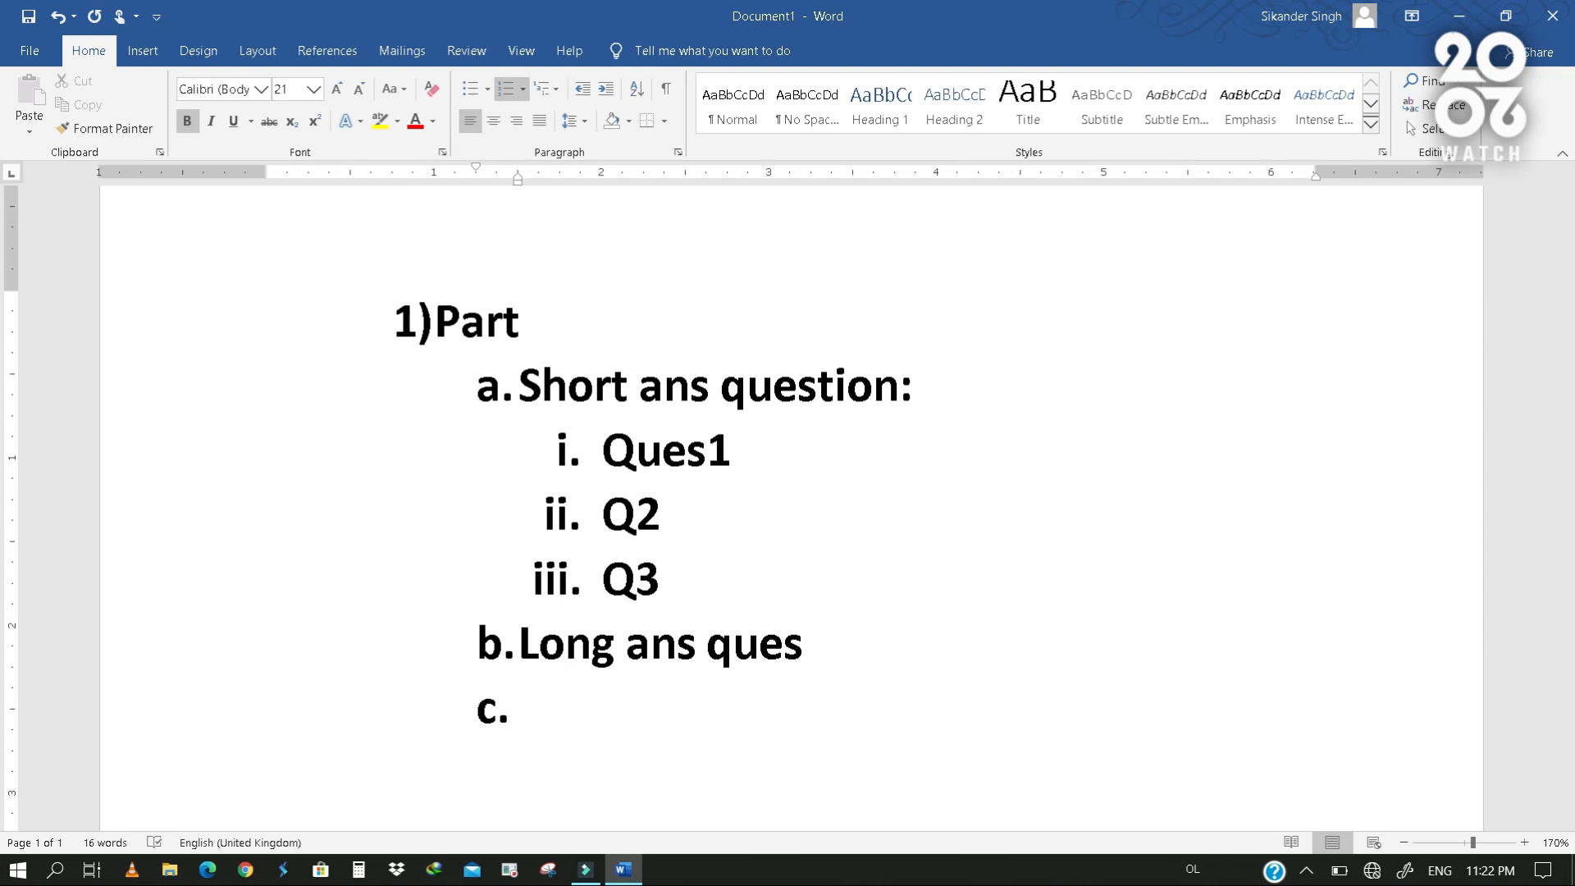
{"action": "key", "text": "Tab"}
{"action": "type", "text": "asfsaf"}
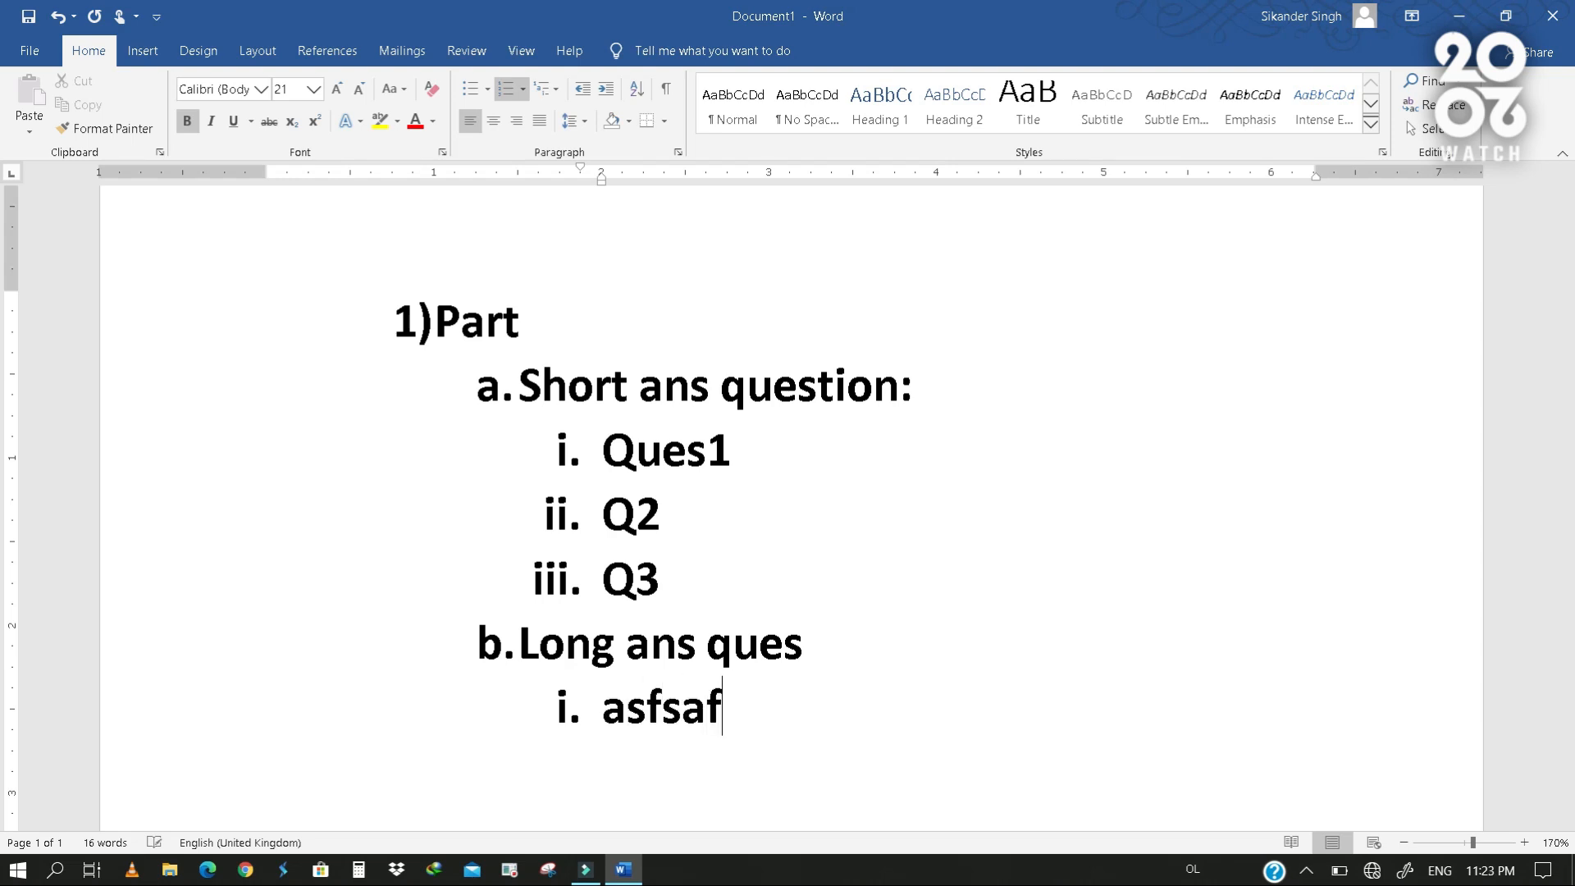
{"action": "key", "text": "Return"}
{"action": "type", "text": "sadfsadf"}
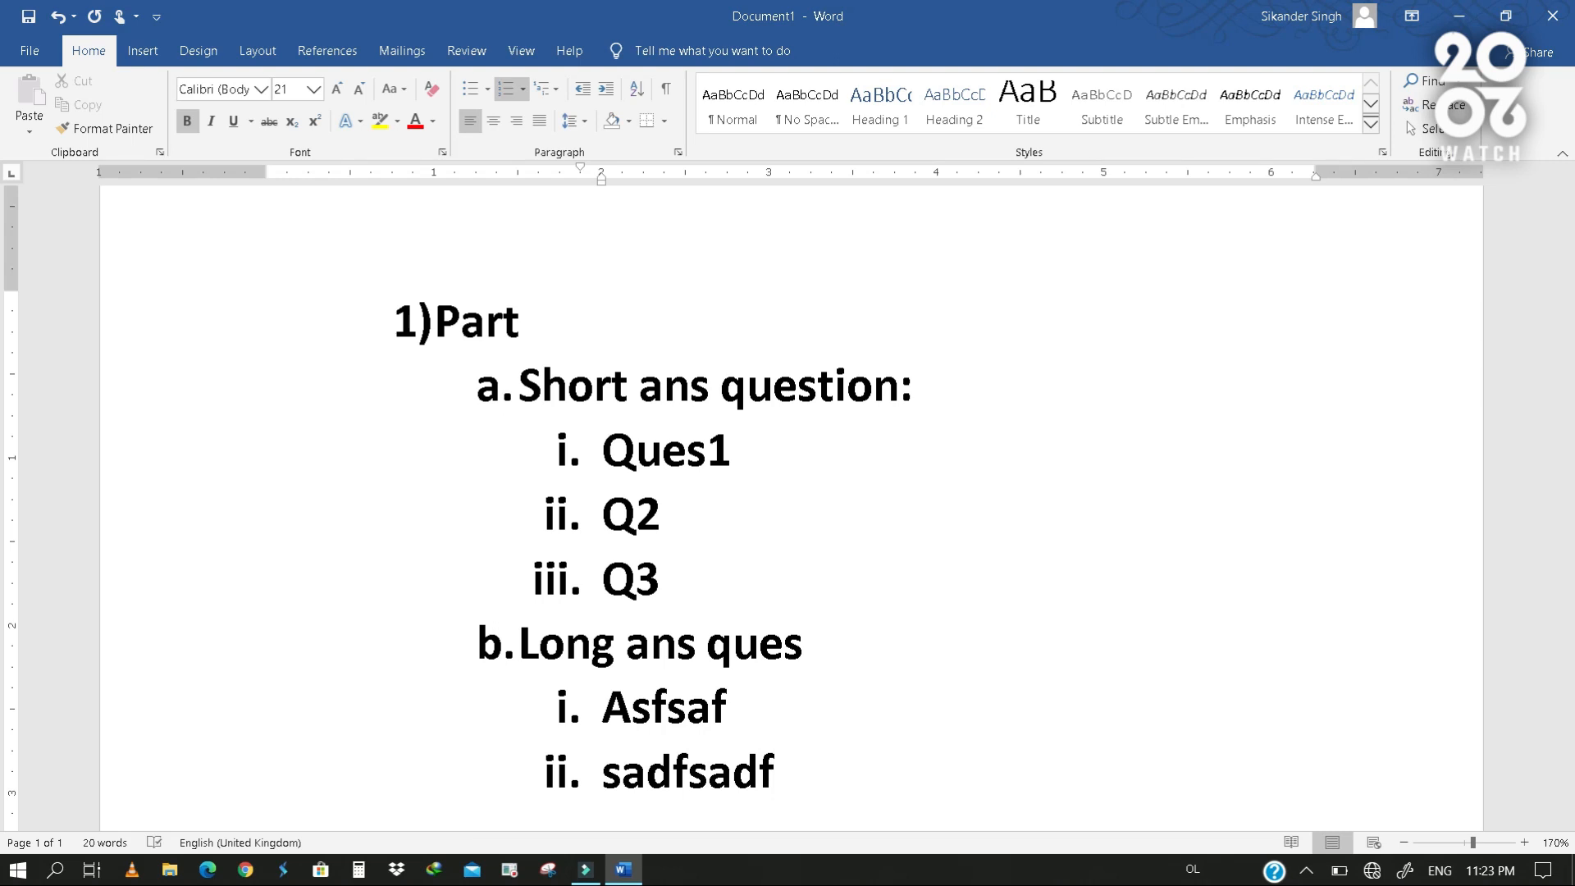
- Add a second top-level item 2) with the text "Part" after the long-answer items
{"action": "key", "text": "Return"}
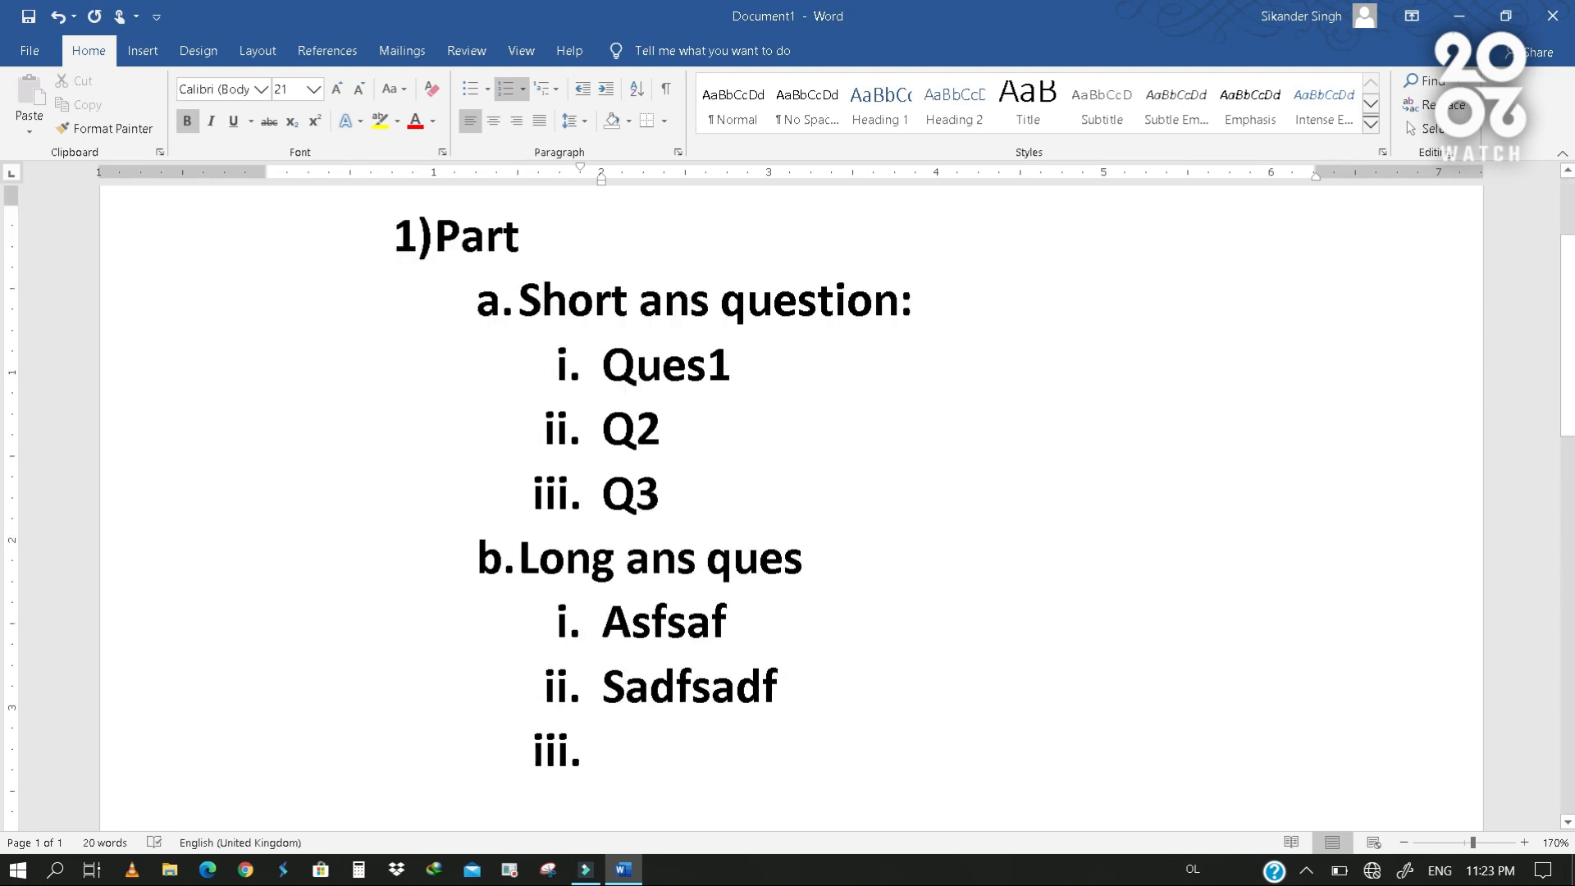
{"action": "key", "text": "shift+Tab"}
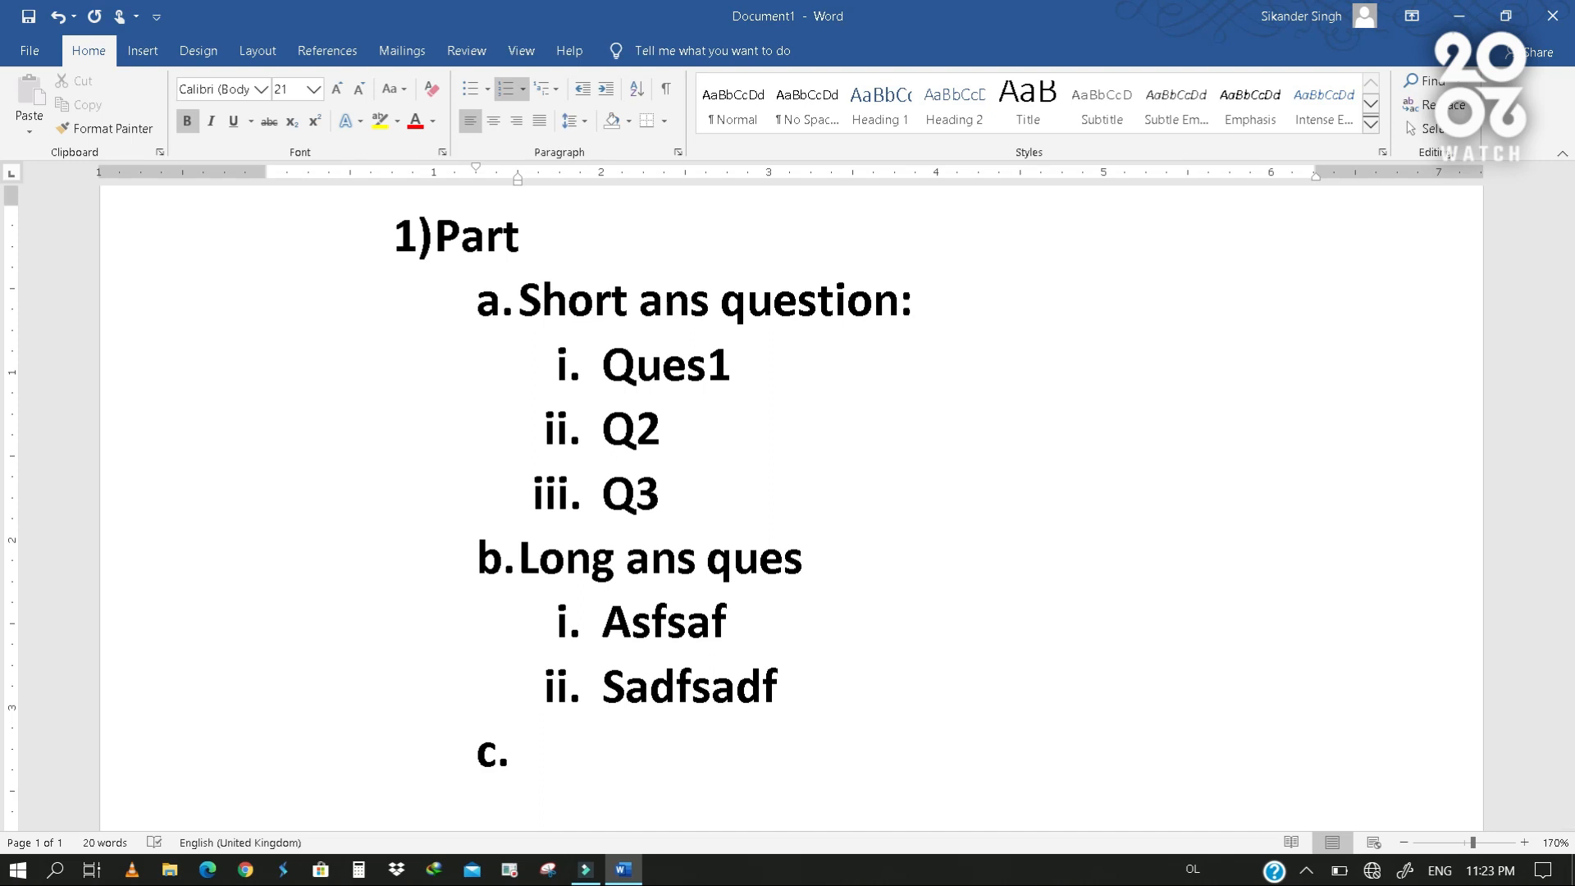
{"action": "key", "text": "shift+Tab"}
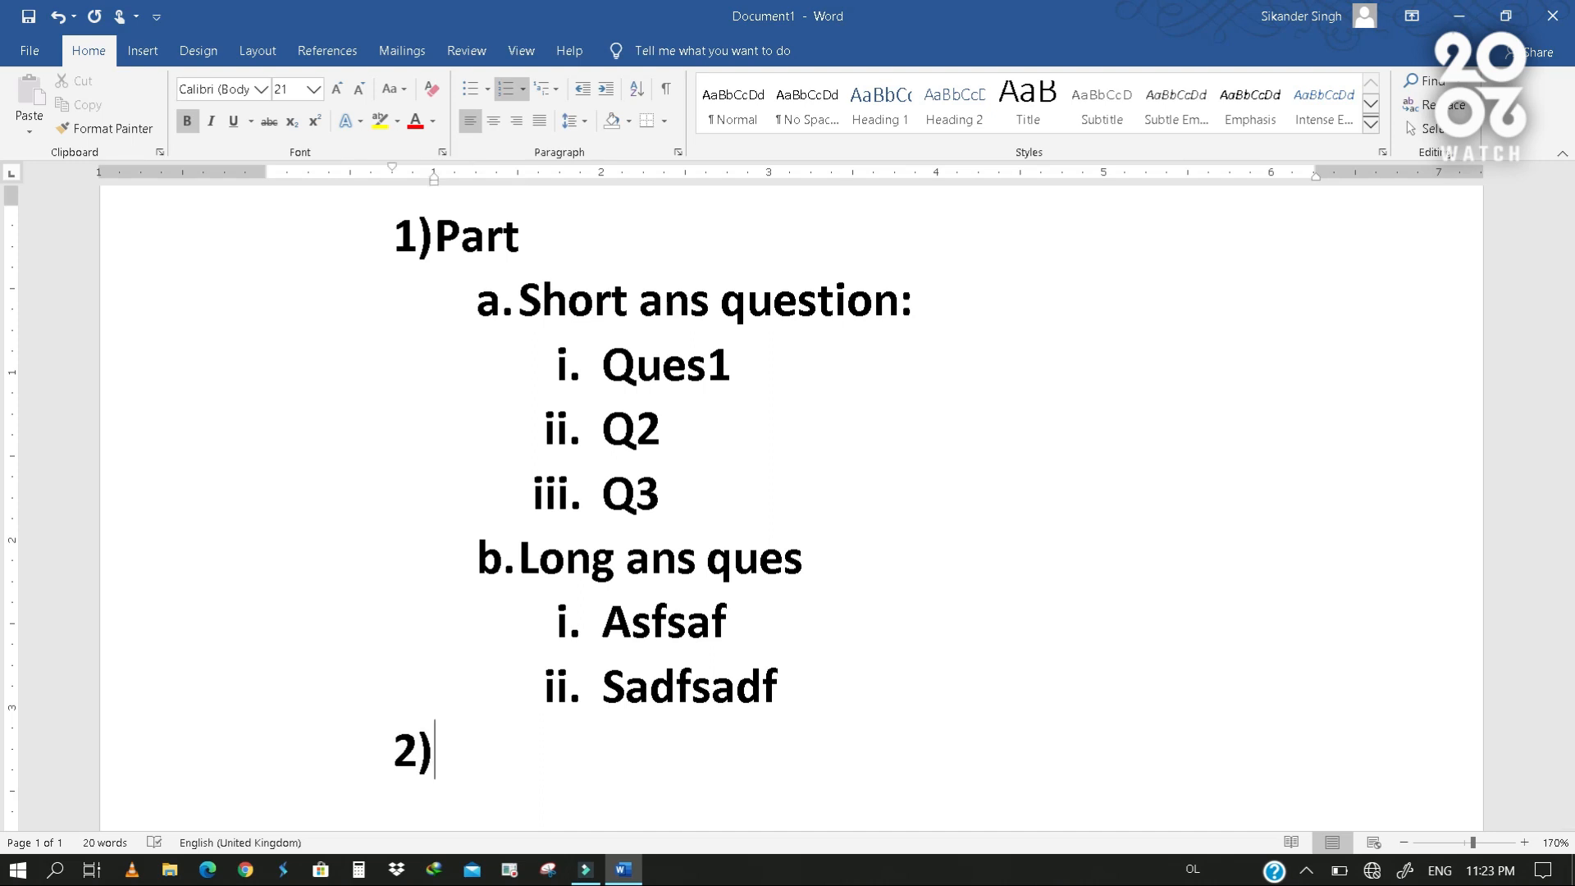
{"action": "type", "text": "part"}
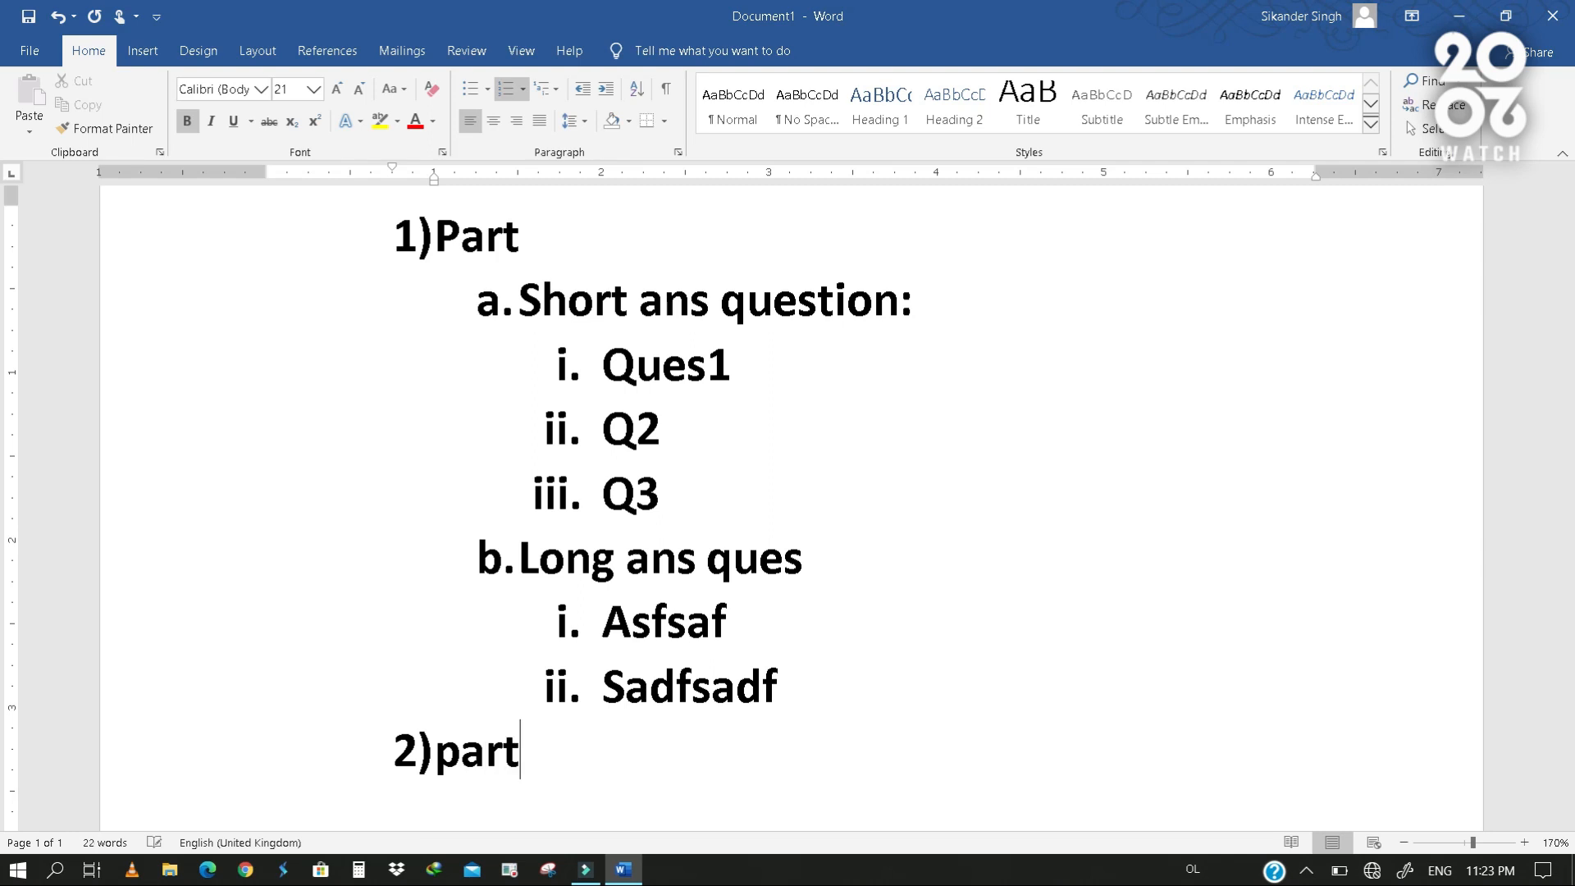
- Add "Asdf" as second-level item a. under the second Part and start an empty item b
{"action": "key", "text": "Return"}
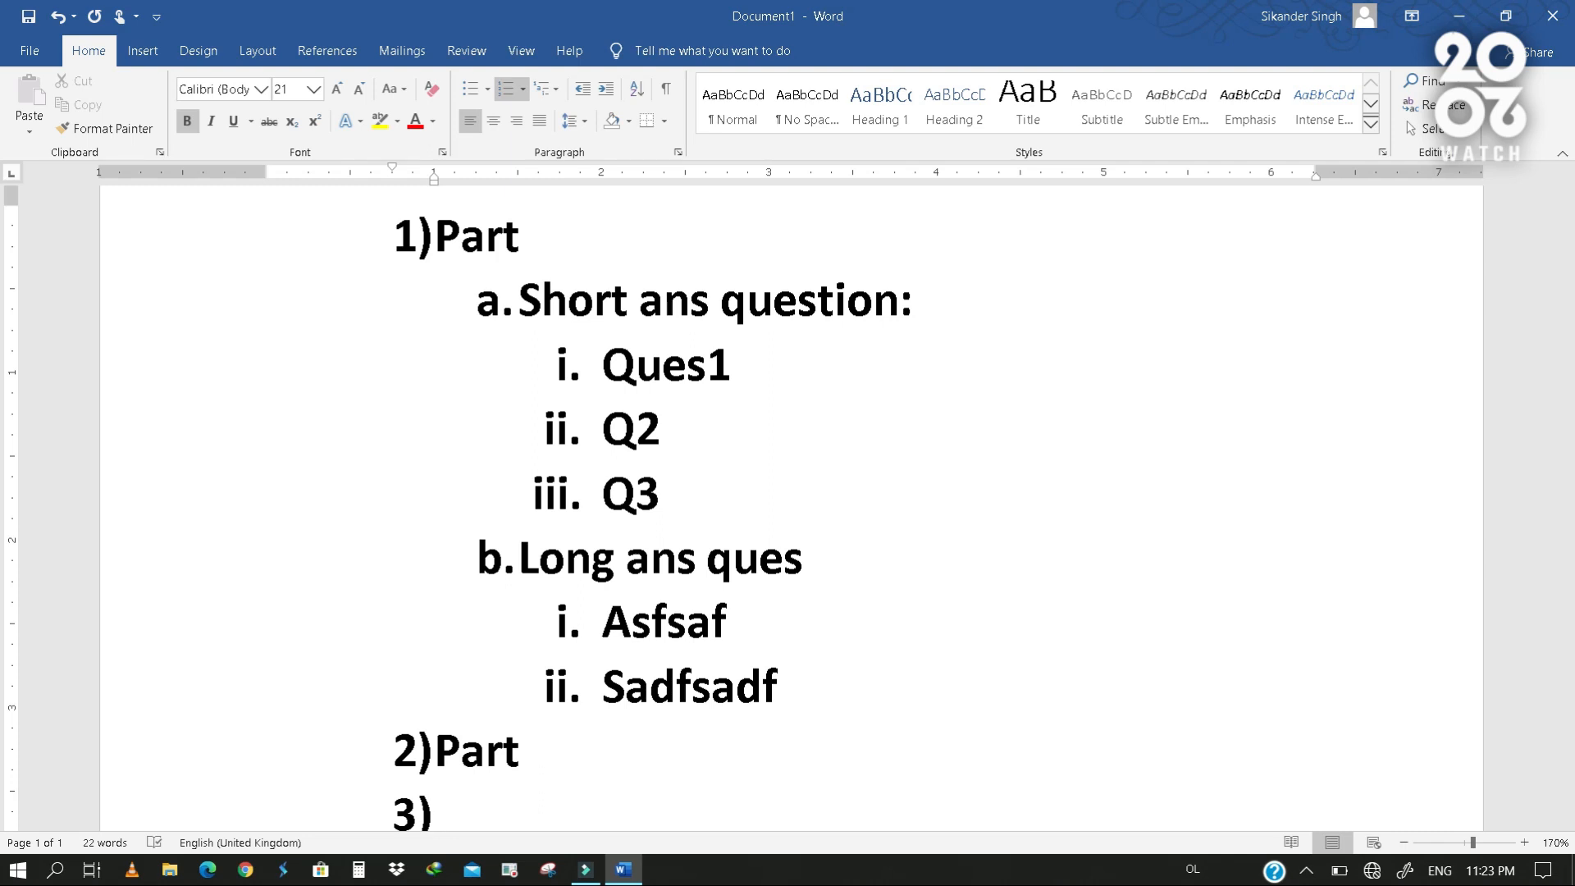
{"action": "key", "text": "Tab"}
{"action": "type", "text": "asdf"}
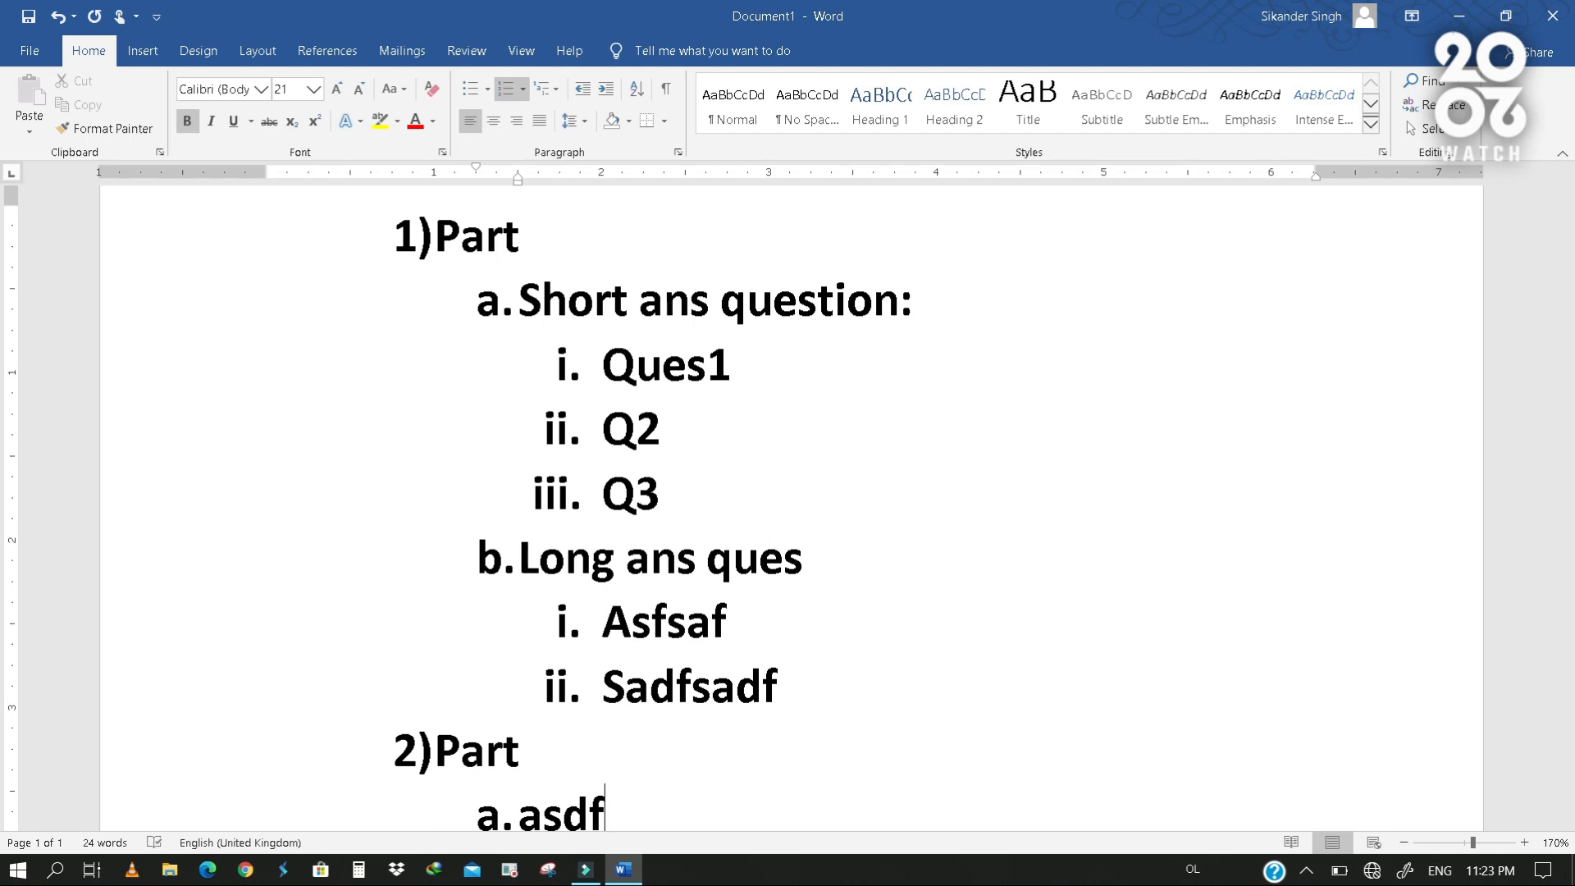
{"action": "key", "text": "Return"}
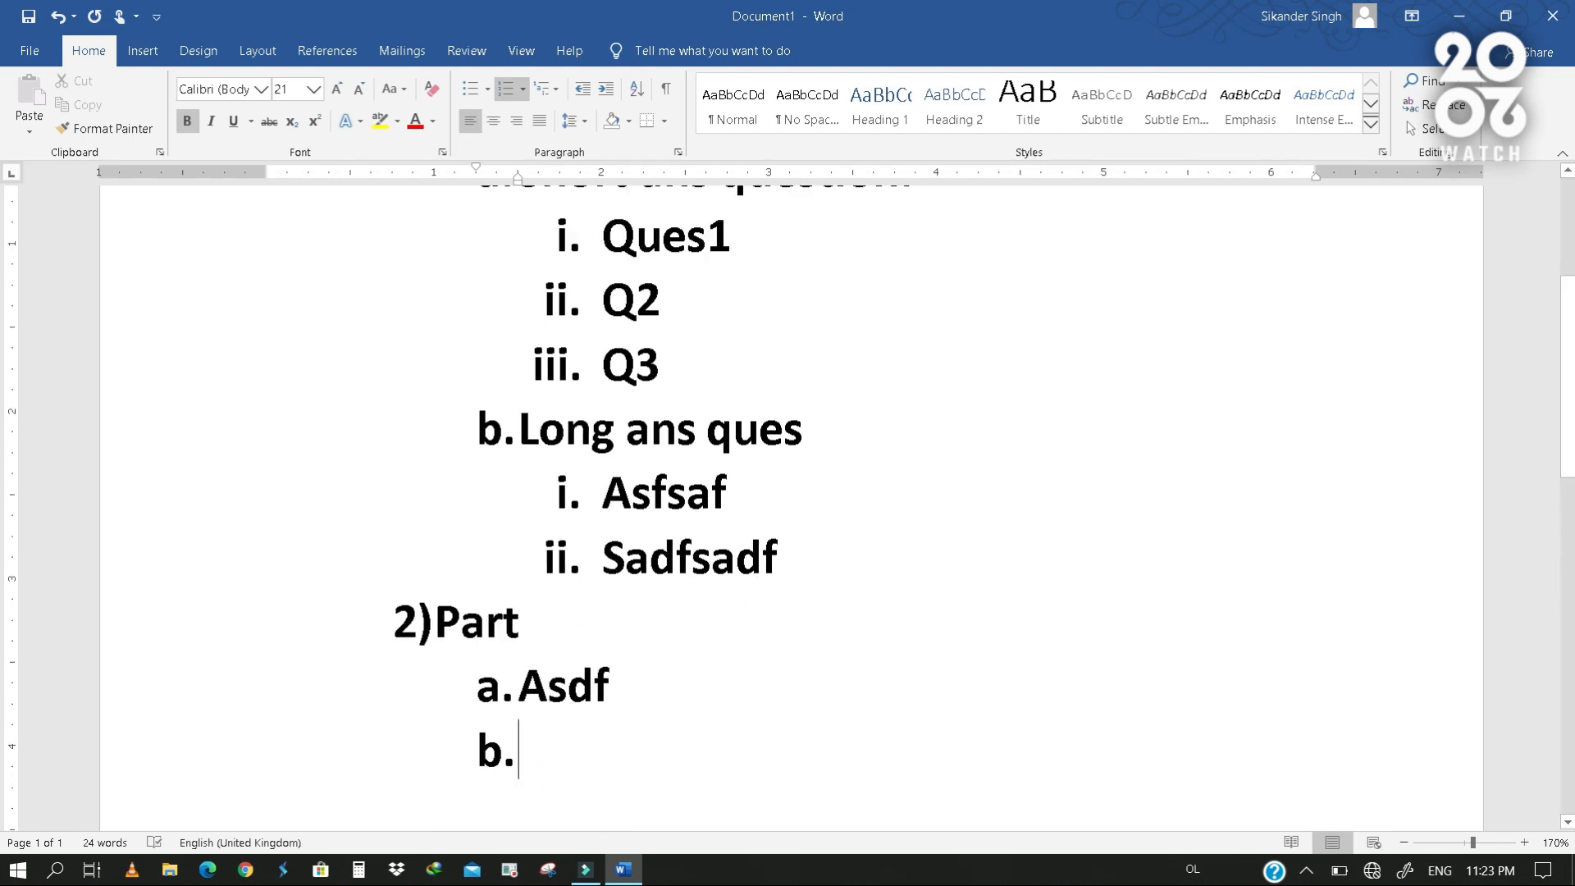
- Demote the empty item after "Asdf" to the third level and promote it back up to top-level item 3)
{"action": "key", "text": "Tab"}
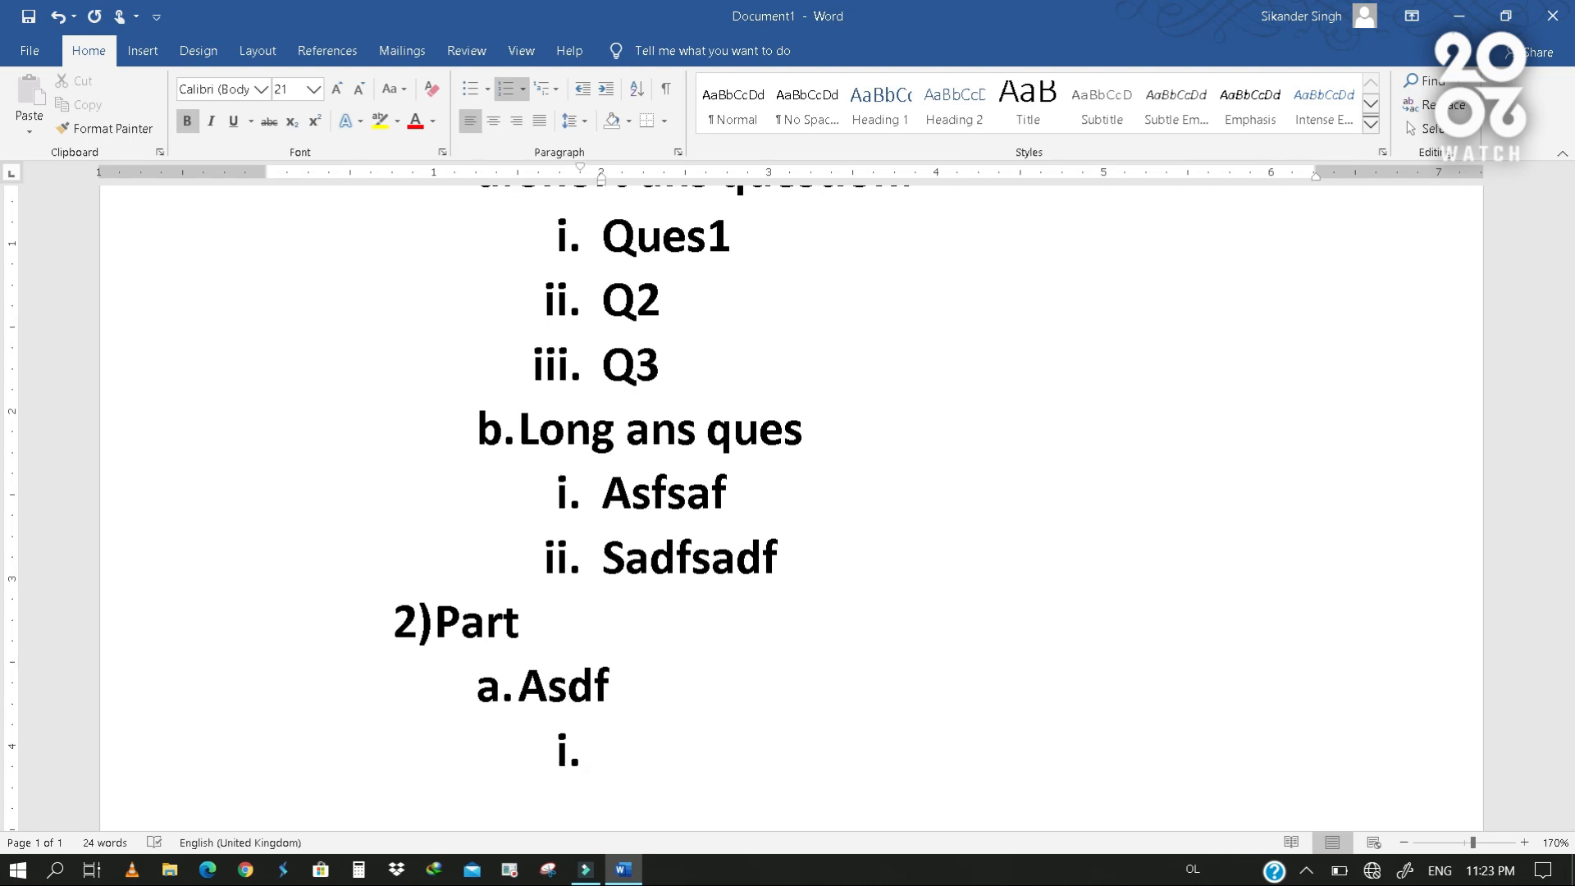
{"action": "key", "text": "shift+Tab"}
{"action": "key", "text": "shift+Tab"}
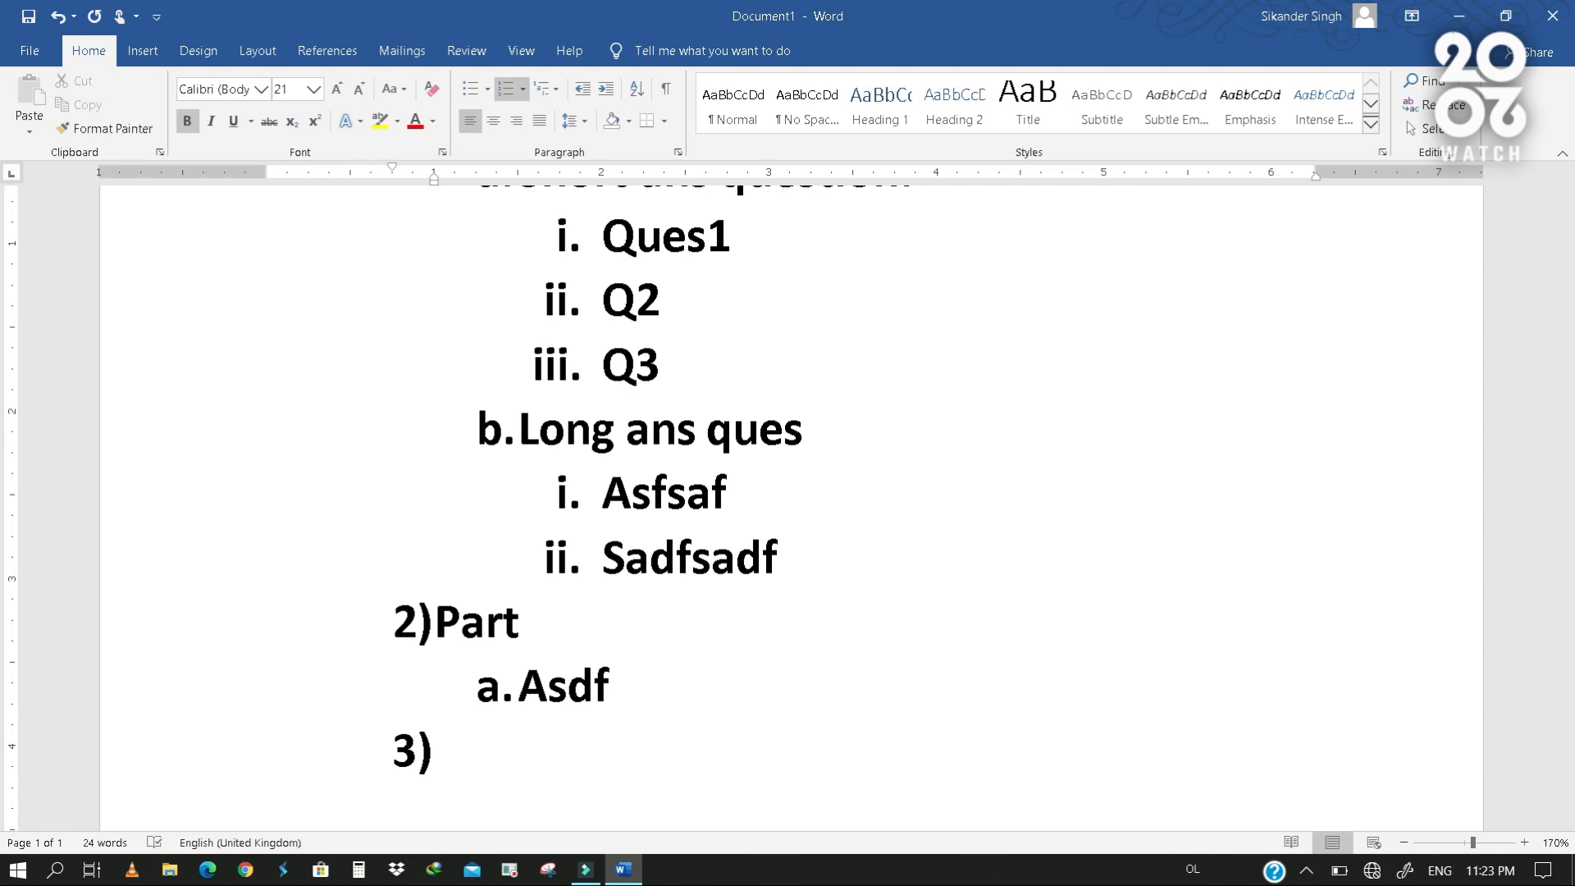
{"action": "key", "text": "ctrl+a"}
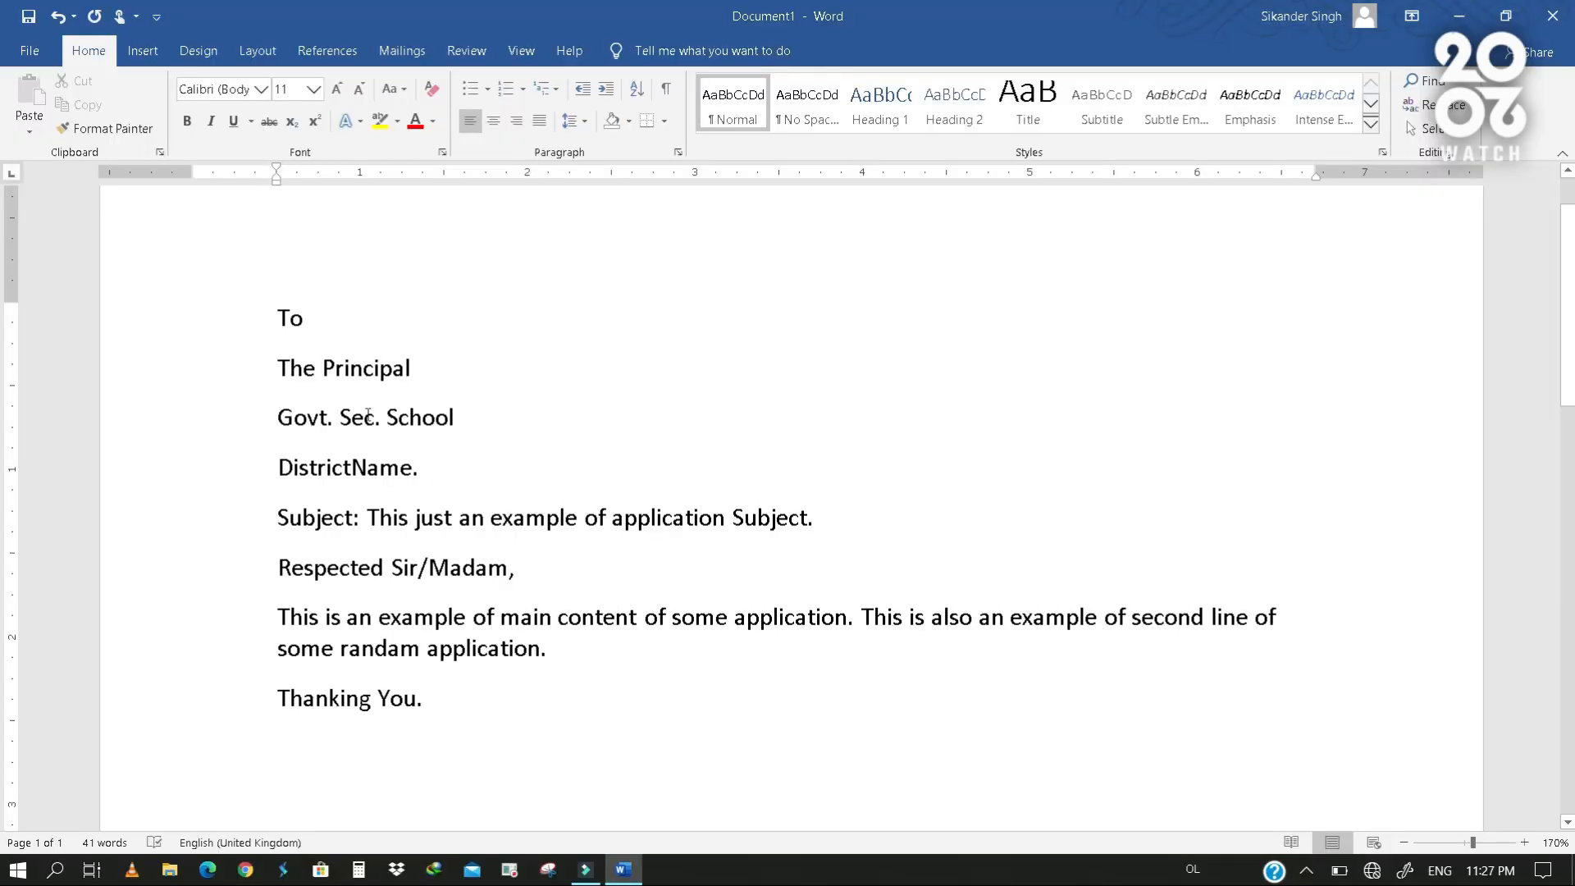
- Increase the indent of the three address lines, from "The Principal" to "DistrictName.", by one level
{"action": "left_click_drag", "start_coordinate": [163, 381], "coordinate": [171, 468]}
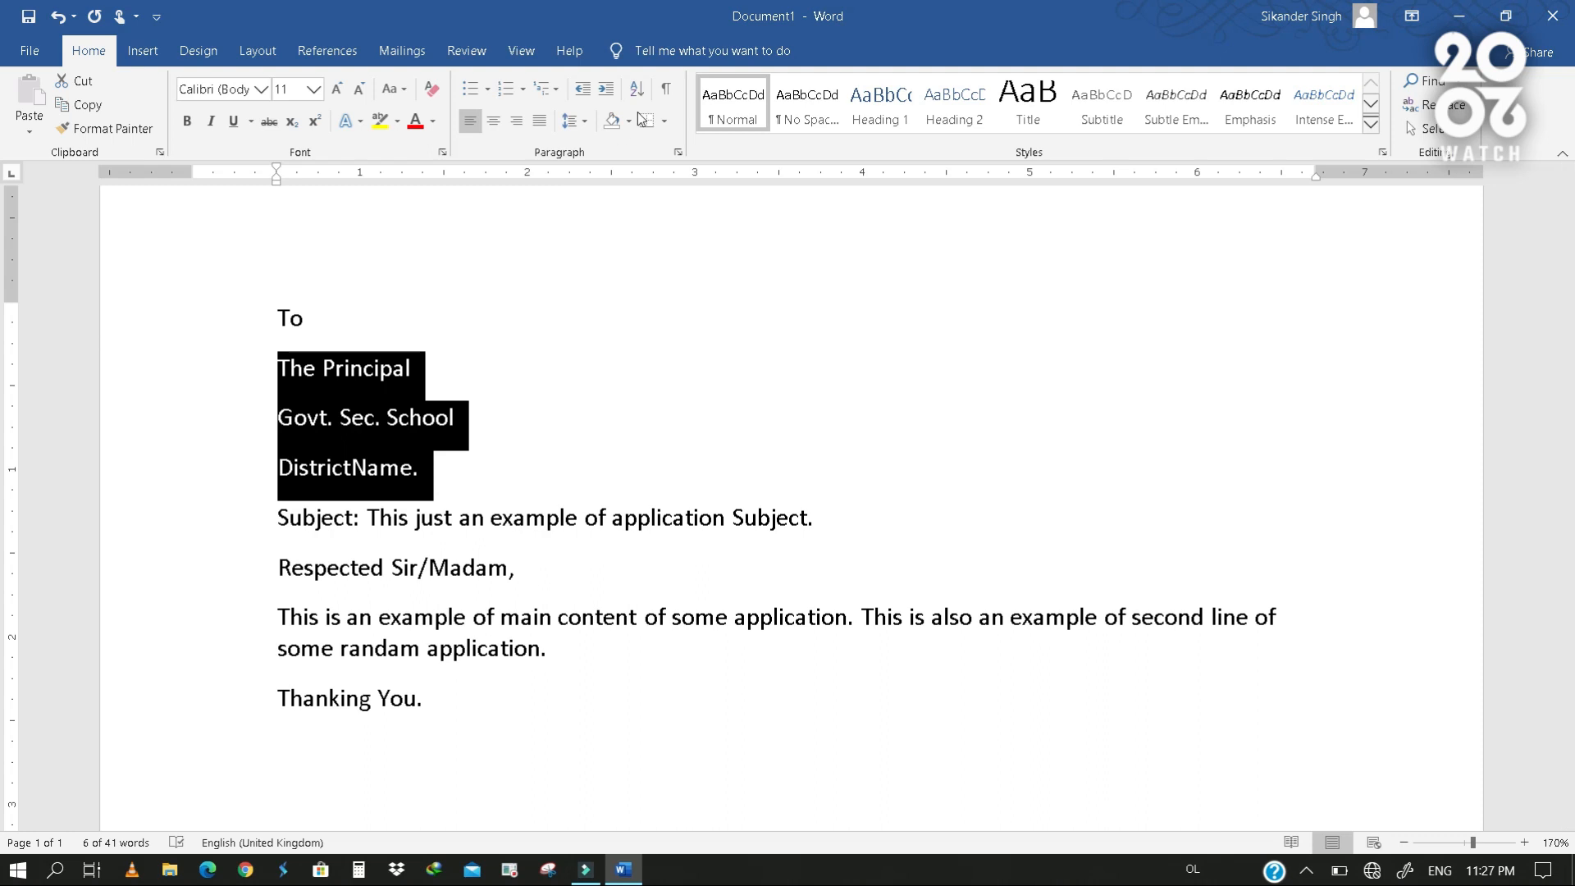
{"action": "left_click", "coordinate": [609, 98]}
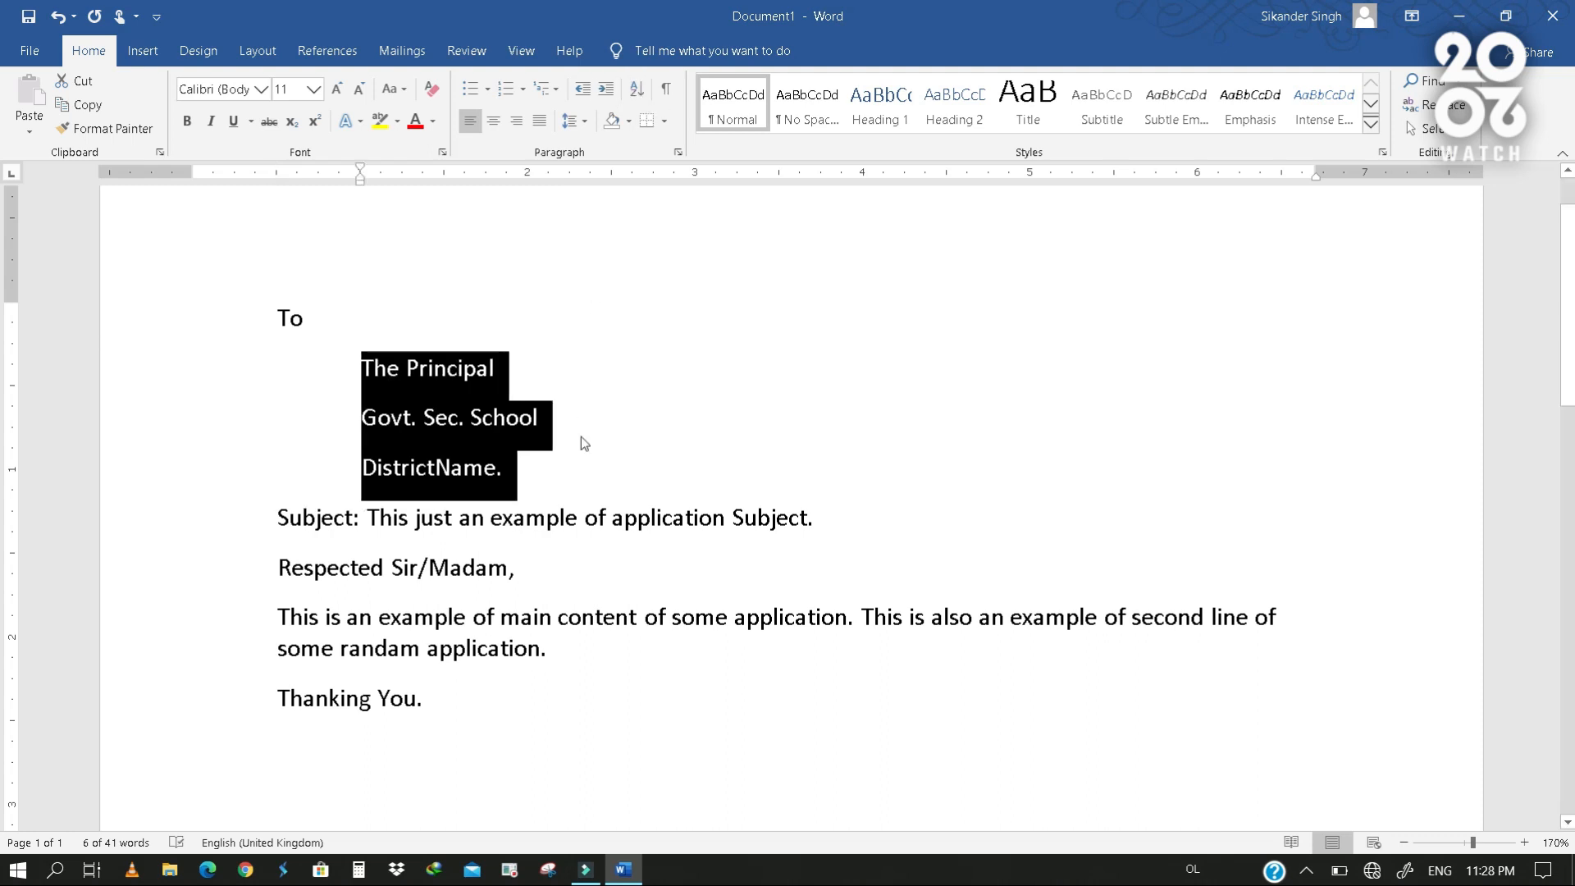
{"action": "left_click", "coordinate": [533, 436]}
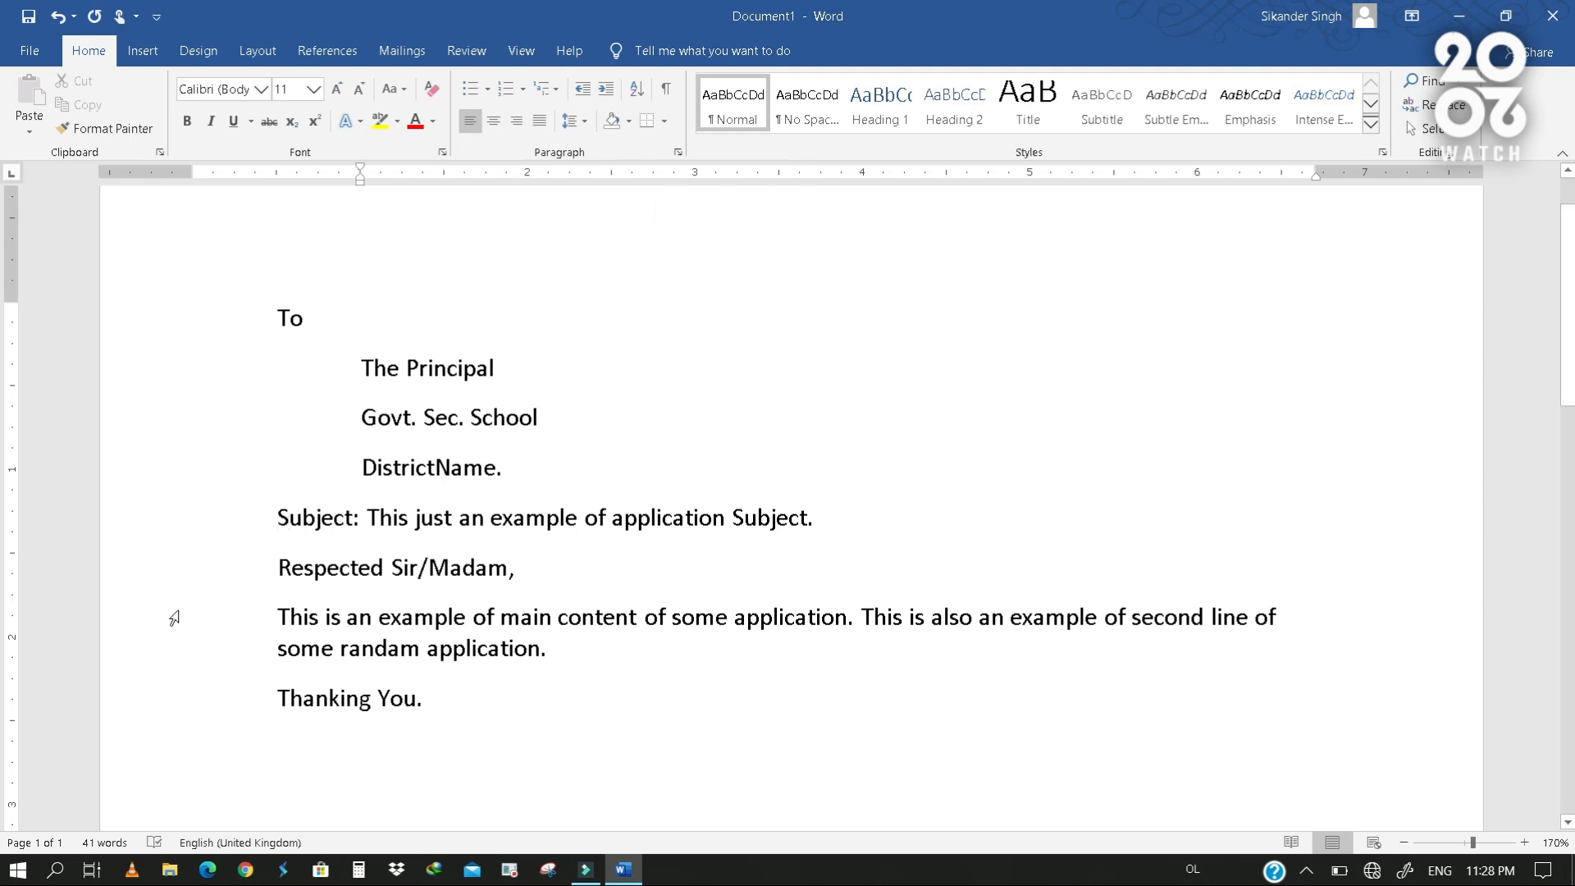
- Decrease the indent of the "Subject" line and the "Respected Sir/Madam," line by one level each
{"action": "left_click", "coordinate": [169, 524]}
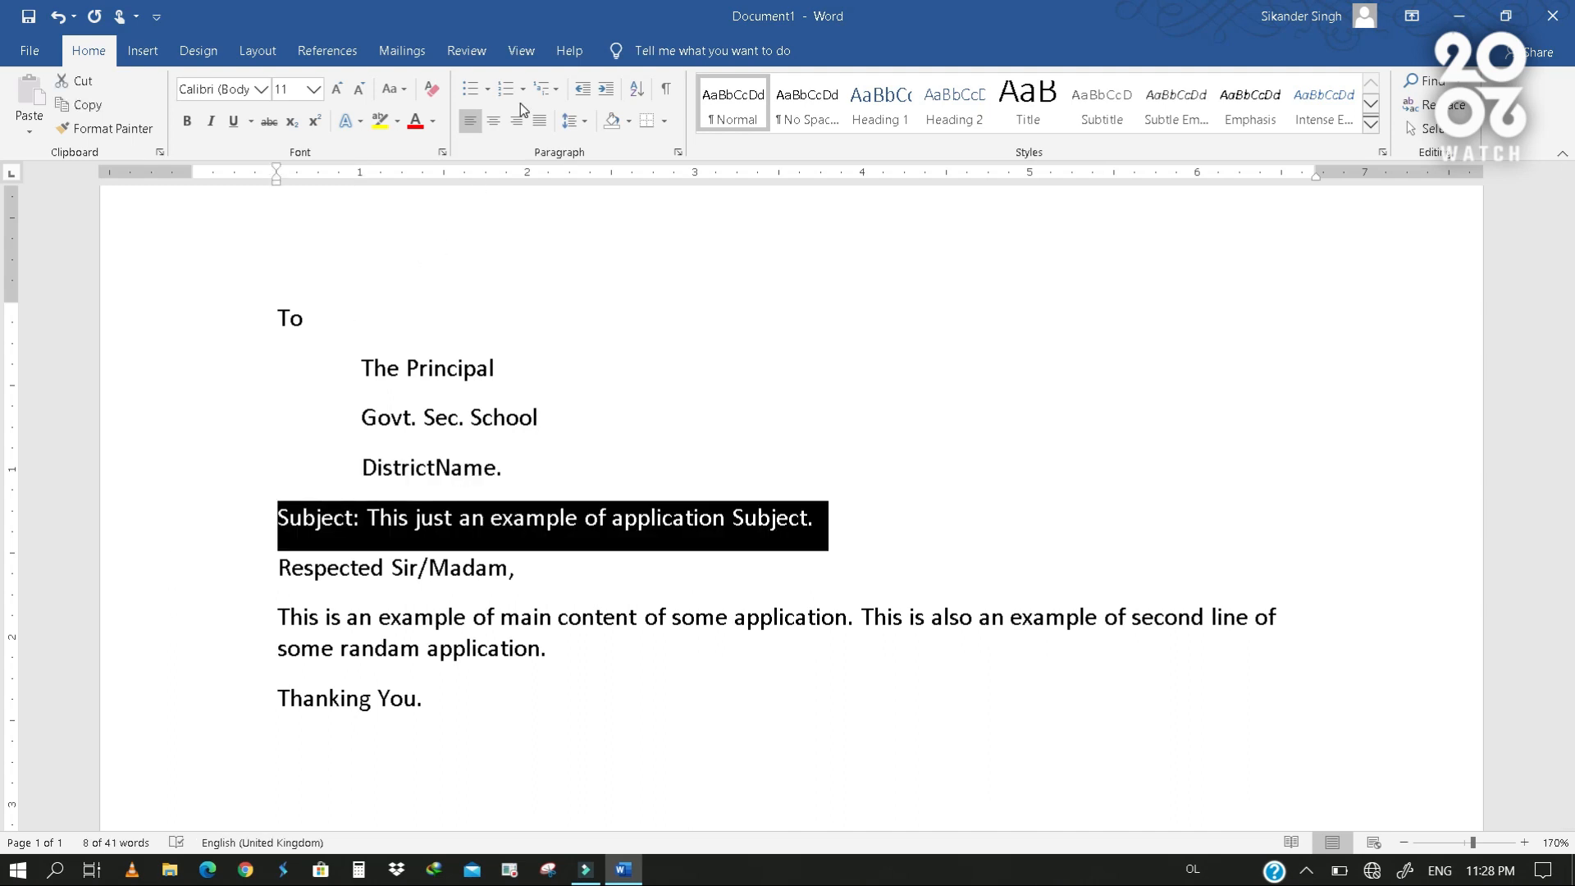
{"action": "left_click", "coordinate": [582, 88]}
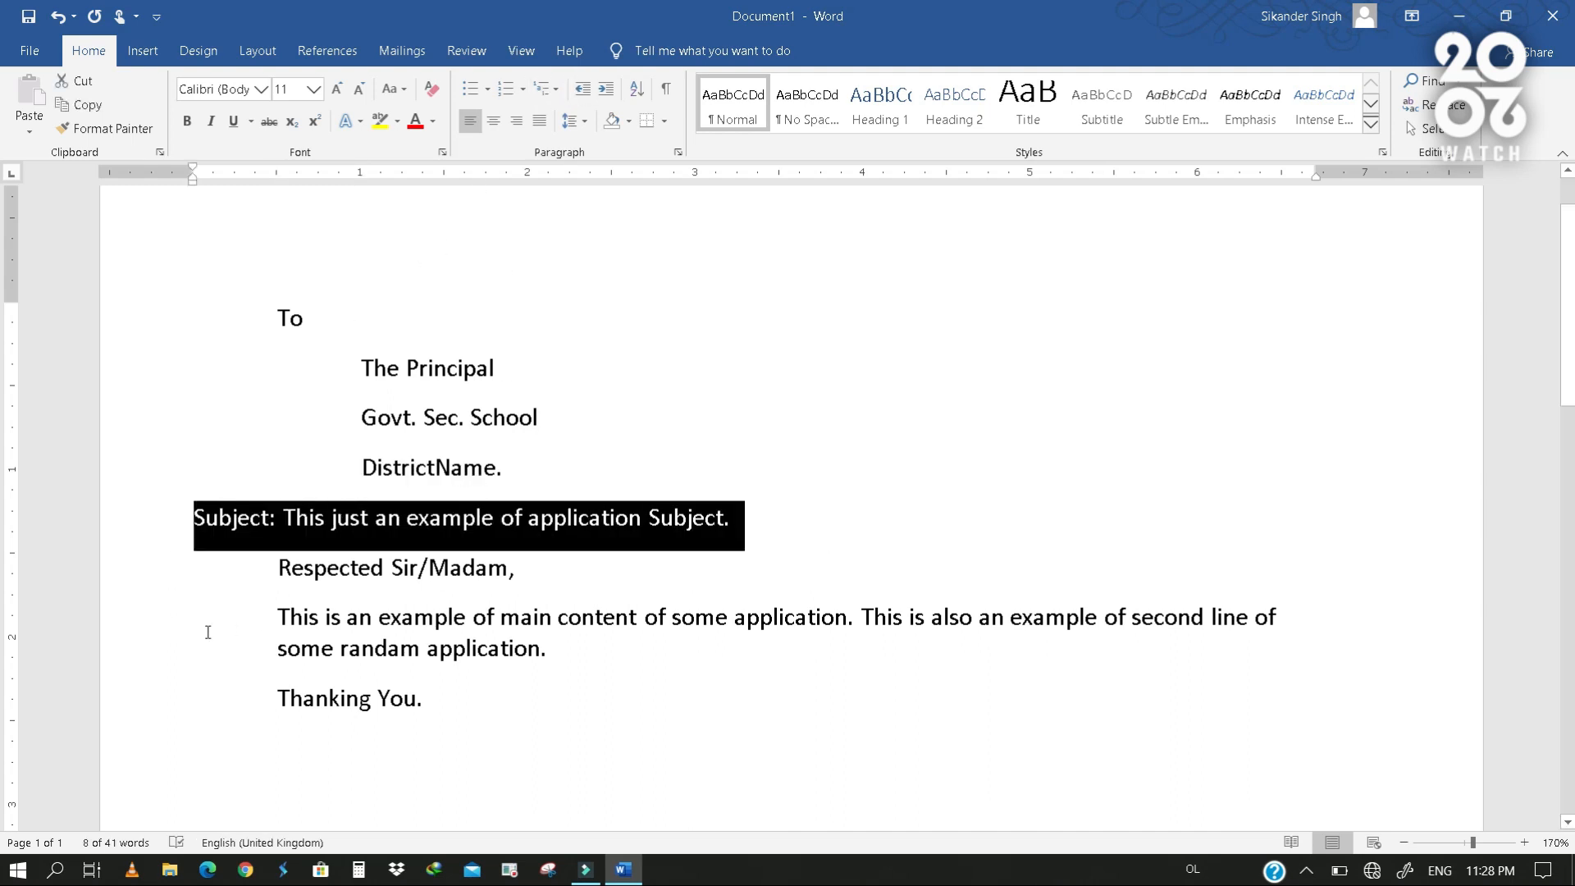
{"action": "left_click", "coordinate": [167, 577]}
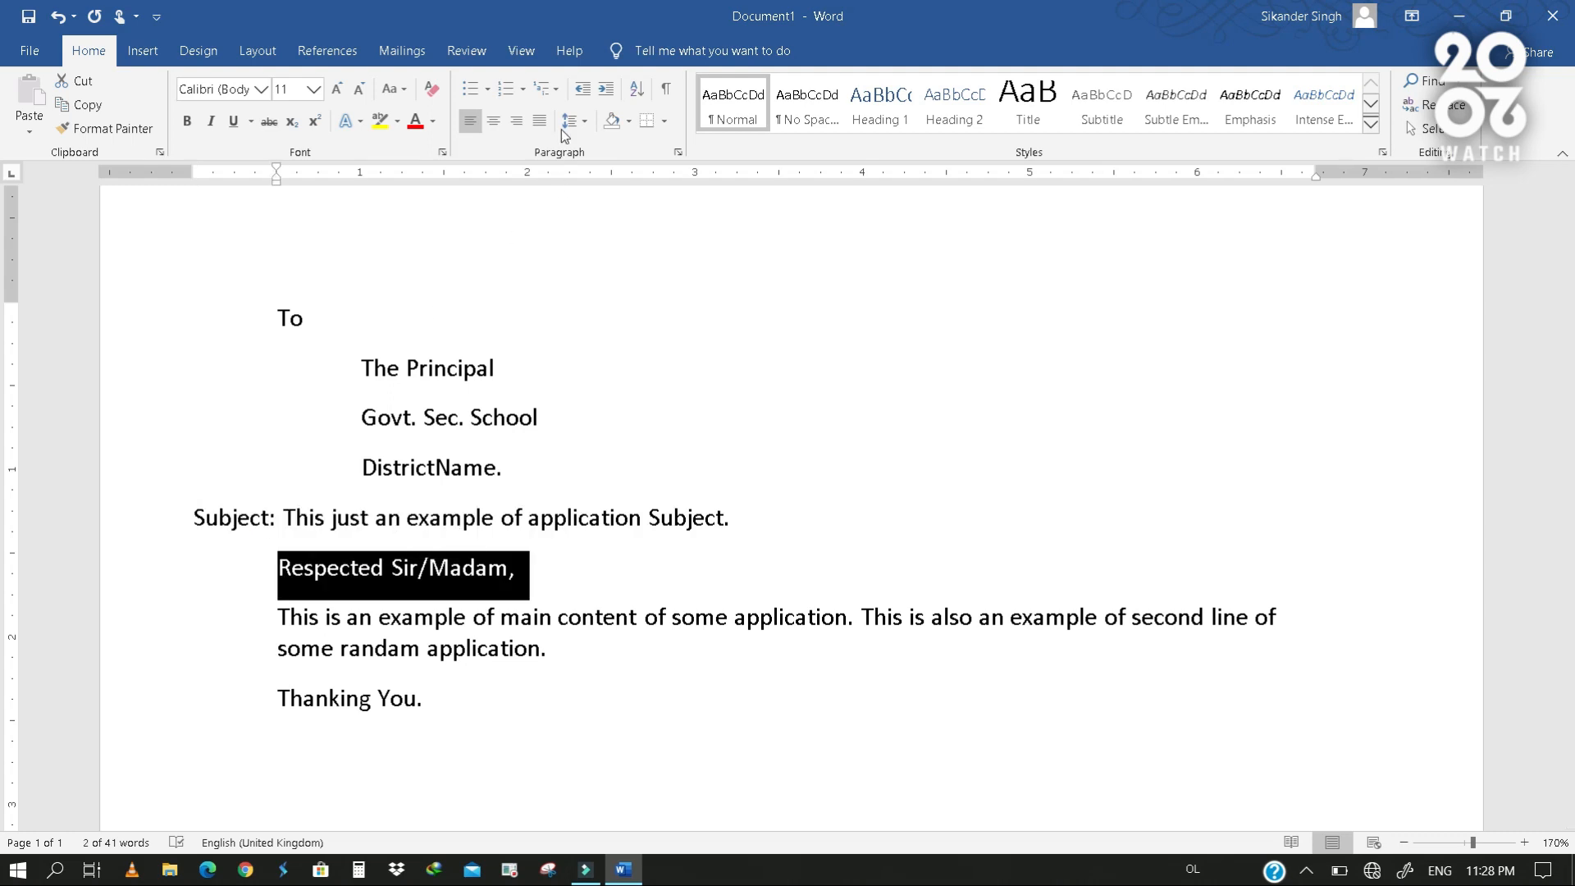
{"action": "left_click", "coordinate": [583, 88]}
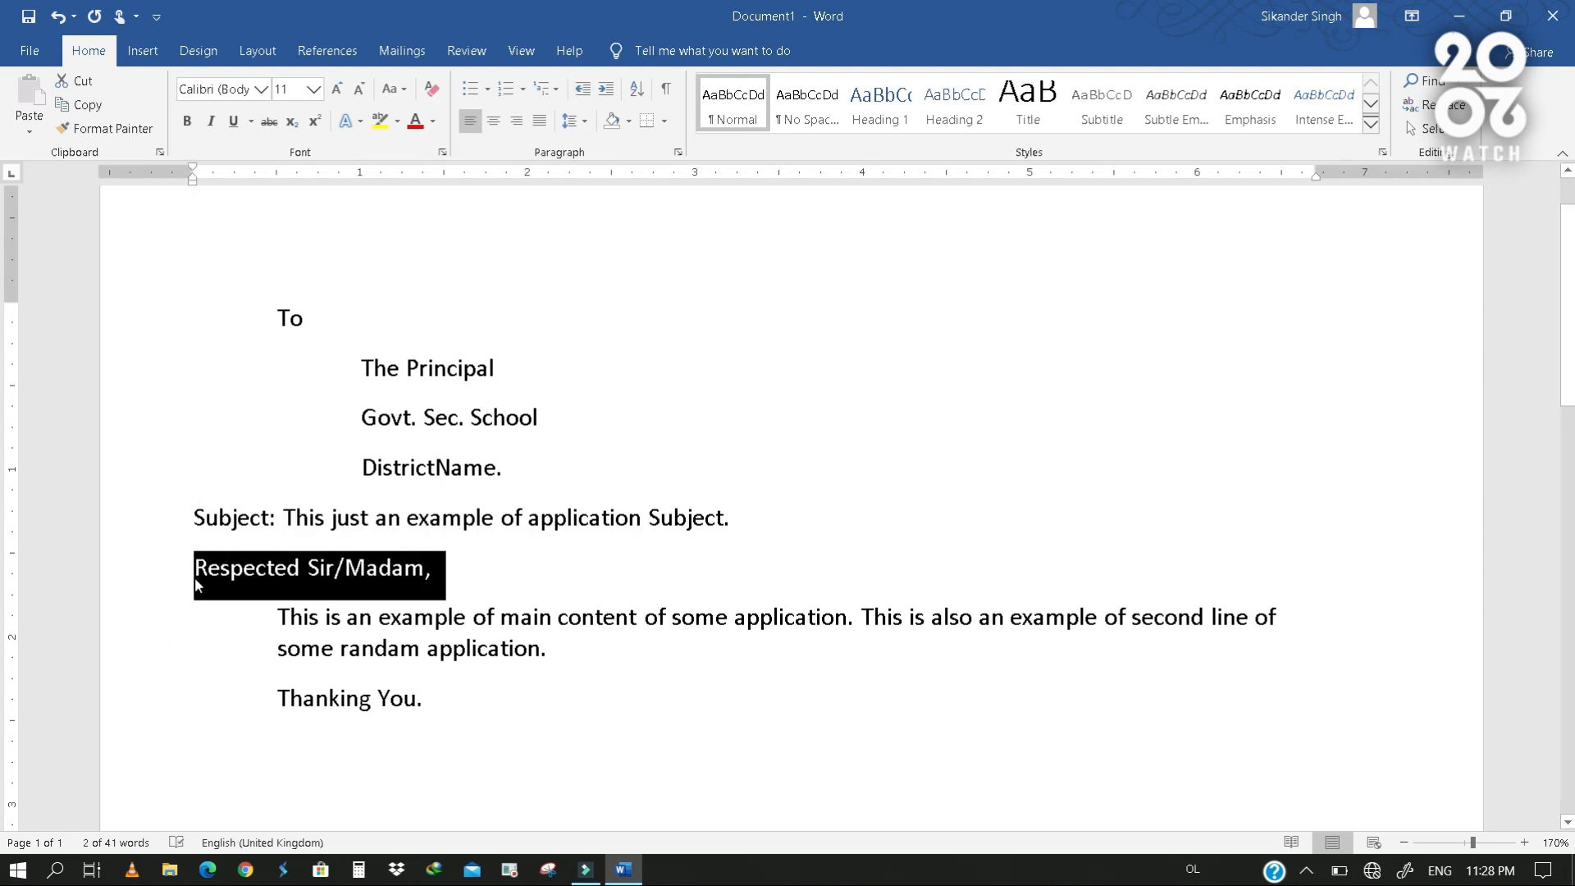
- Increase the indent of the closing line "Thanking You." by one level
{"action": "left_click", "coordinate": [123, 712]}
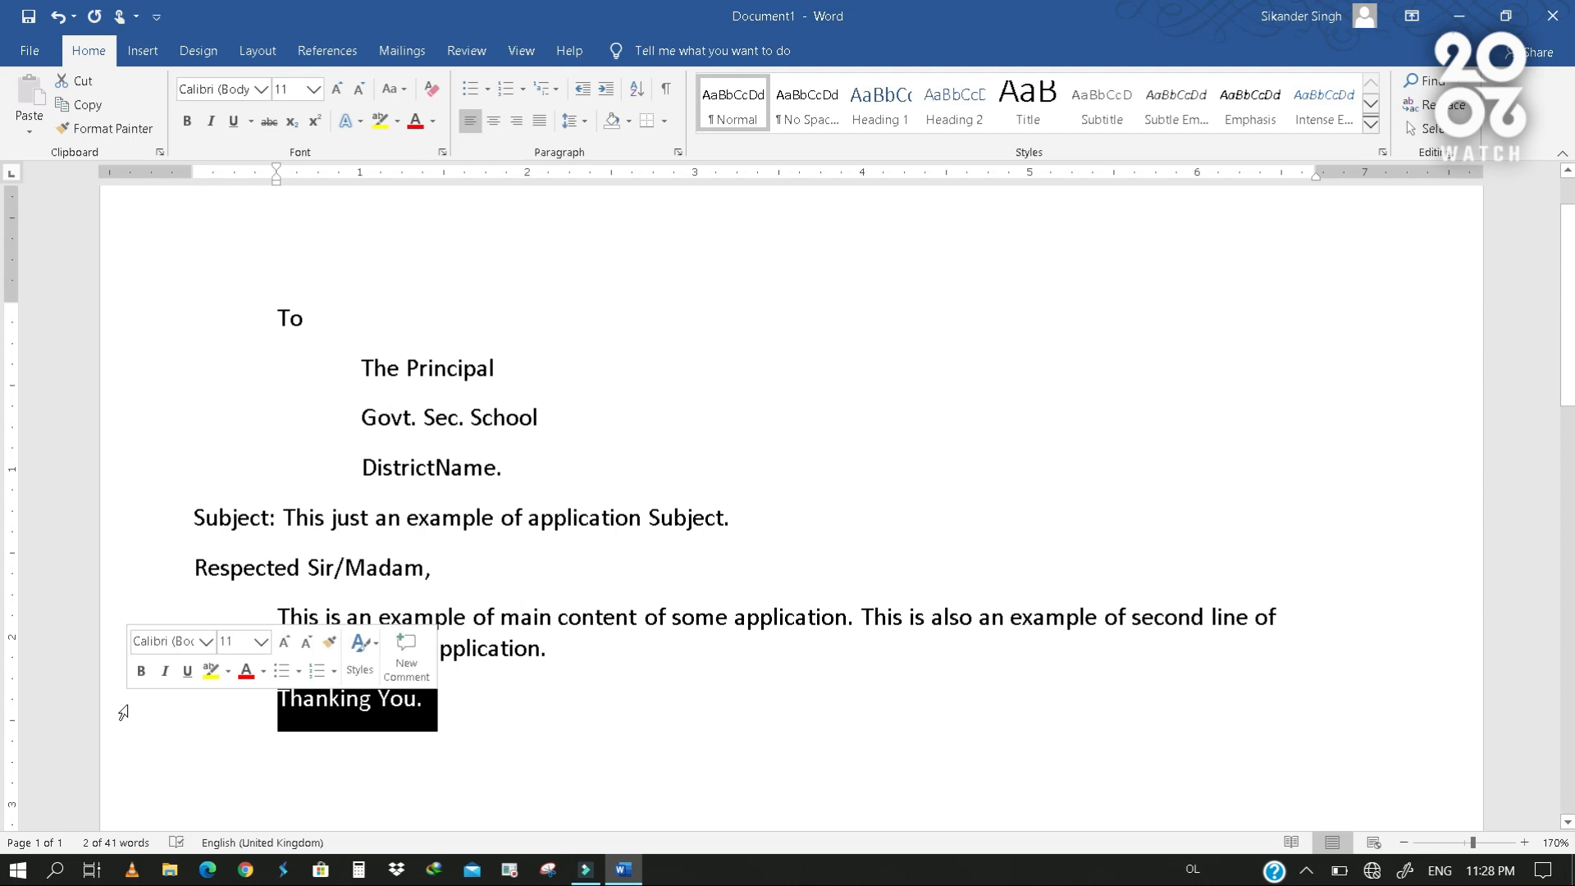
{"action": "left_click", "coordinate": [608, 95]}
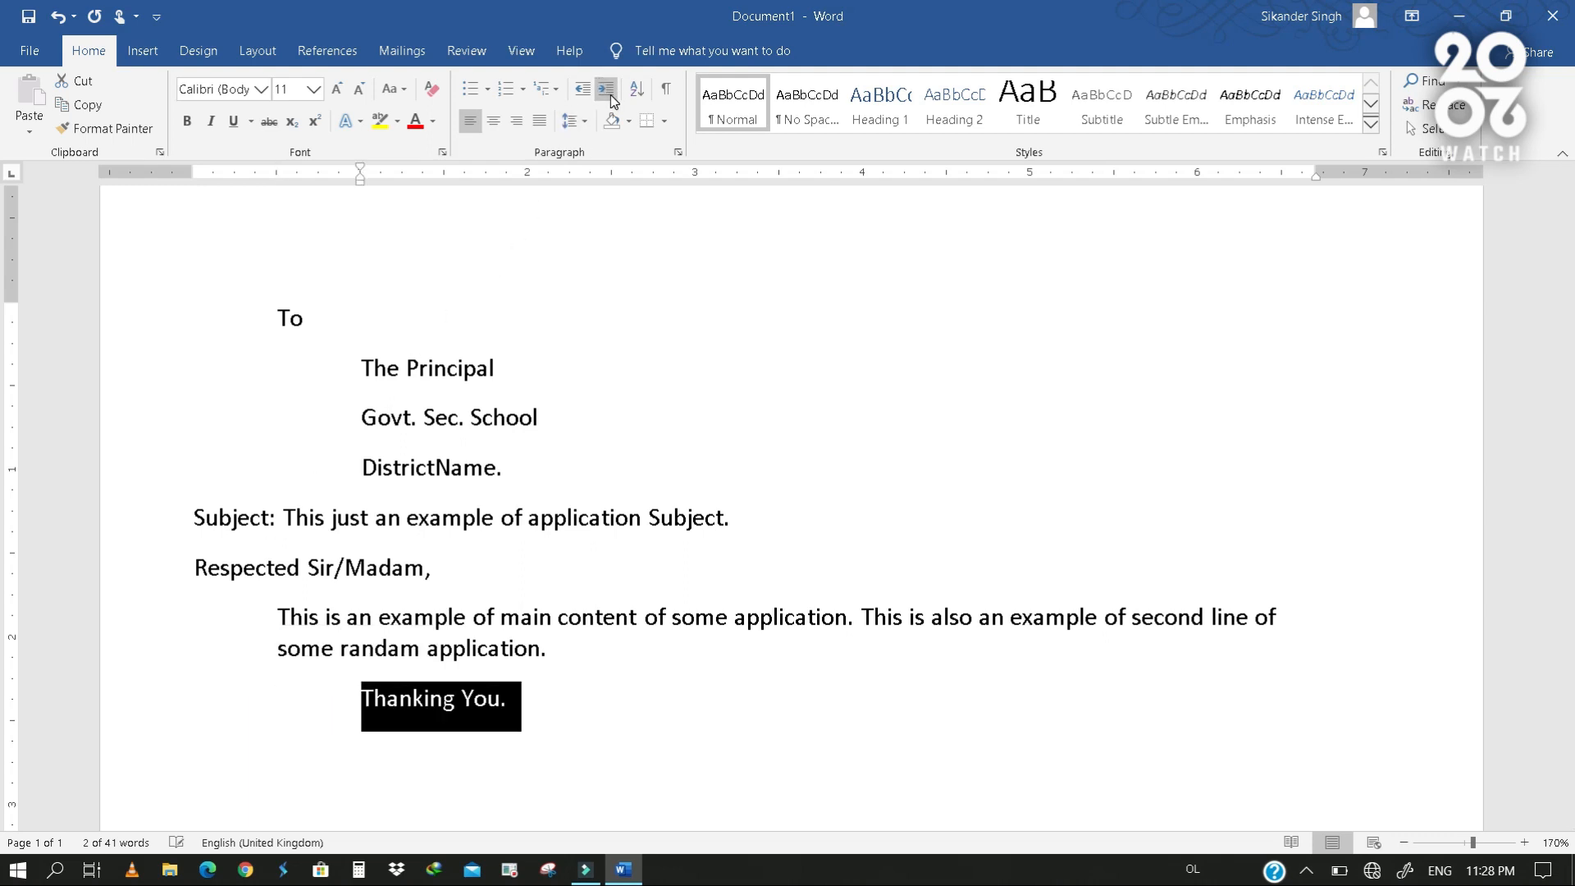
{"action": "left_click", "coordinate": [363, 355]}
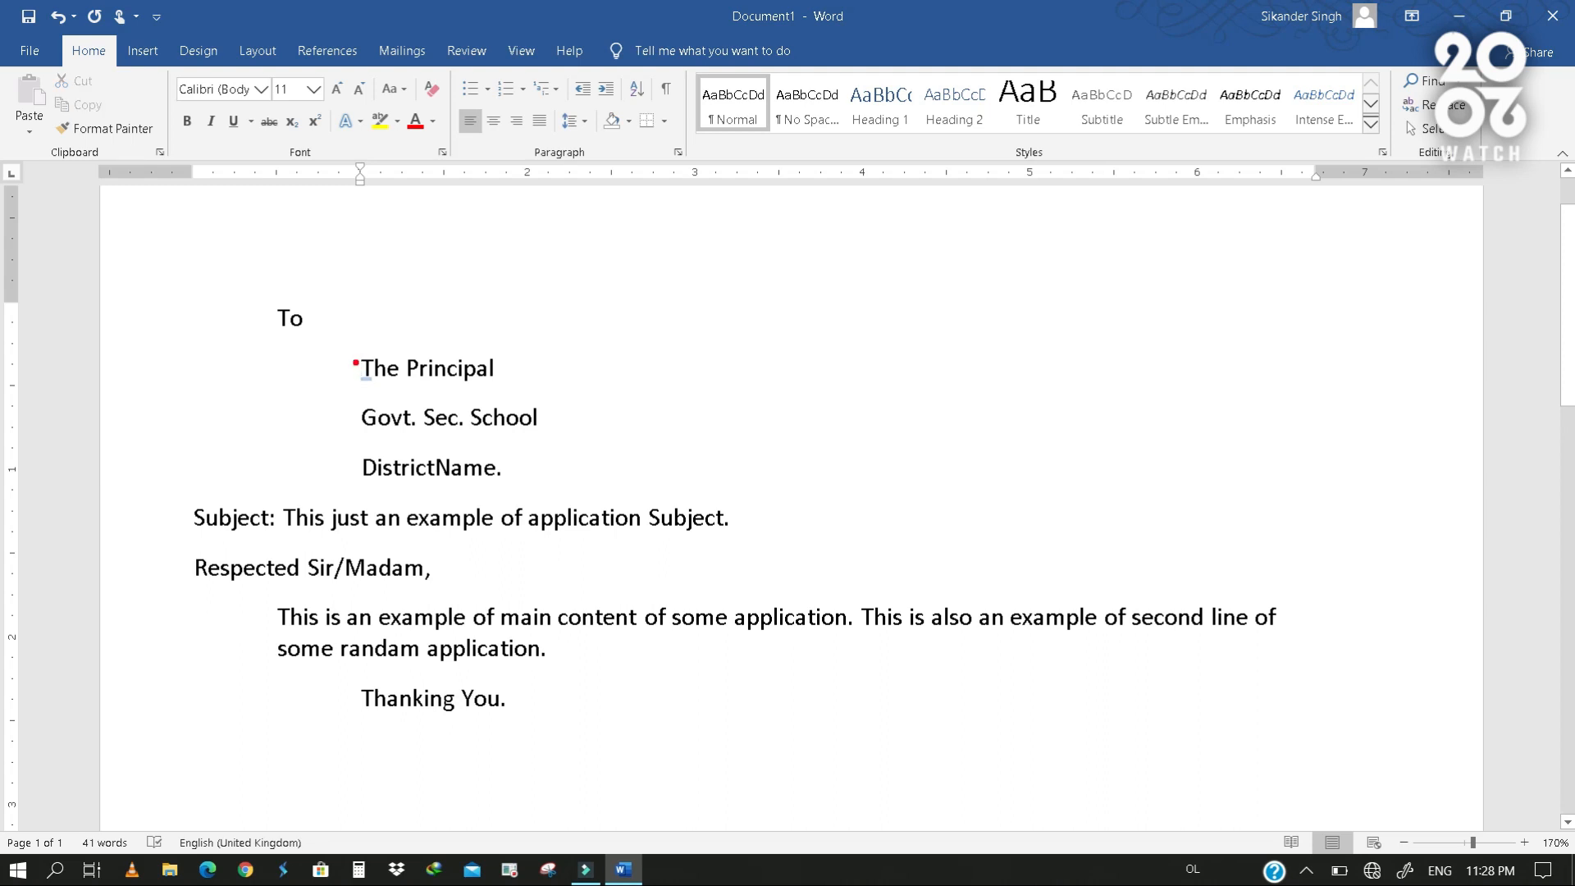
{"action": "left_click_drag", "start_coordinate": [356, 349], "coordinate": [355, 532]}
{"action": "left_click_drag", "start_coordinate": [354, 673], "coordinate": [353, 752]}
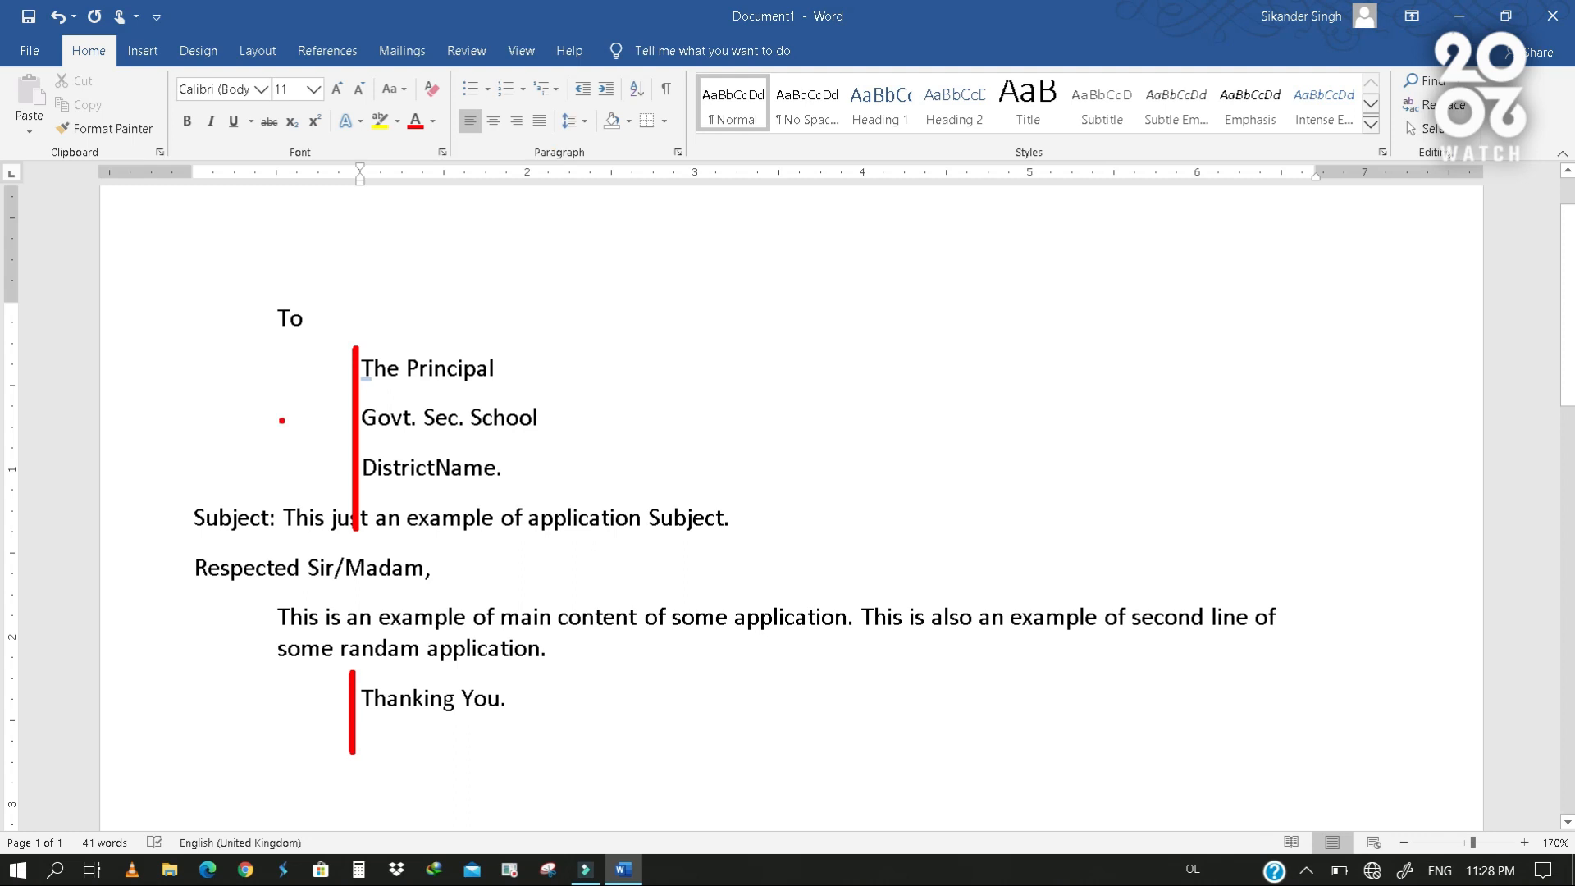
{"action": "key", "text": "Escape"}
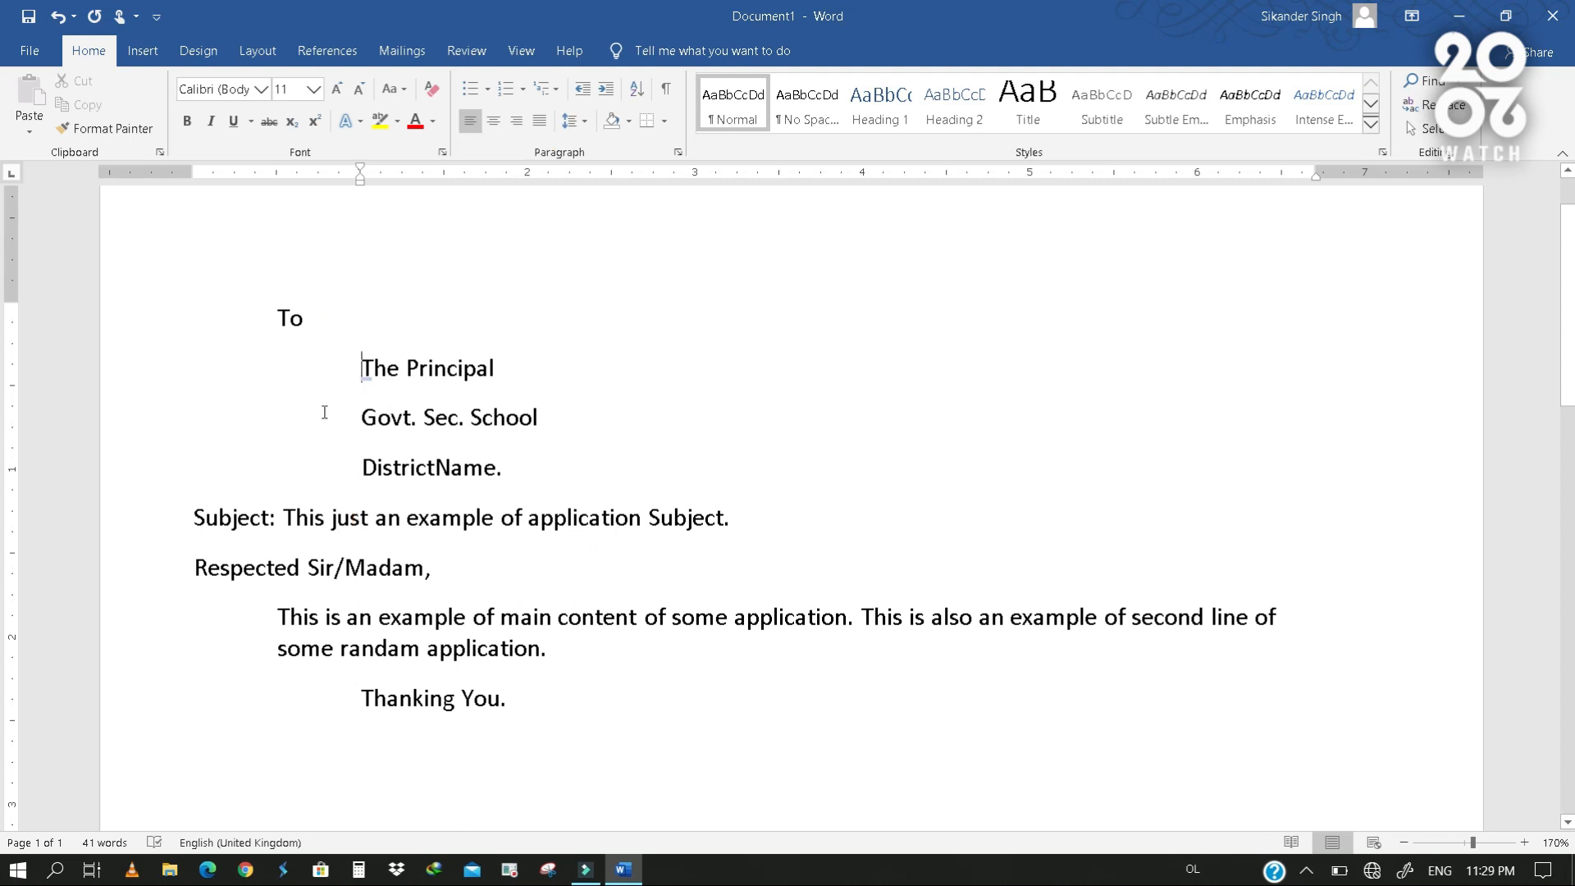
- Move the page's left margin inward by about 0.7 inch on the ruler
{"action": "left_click_drag", "start_coordinate": [359, 422], "coordinate": [484, 471]}
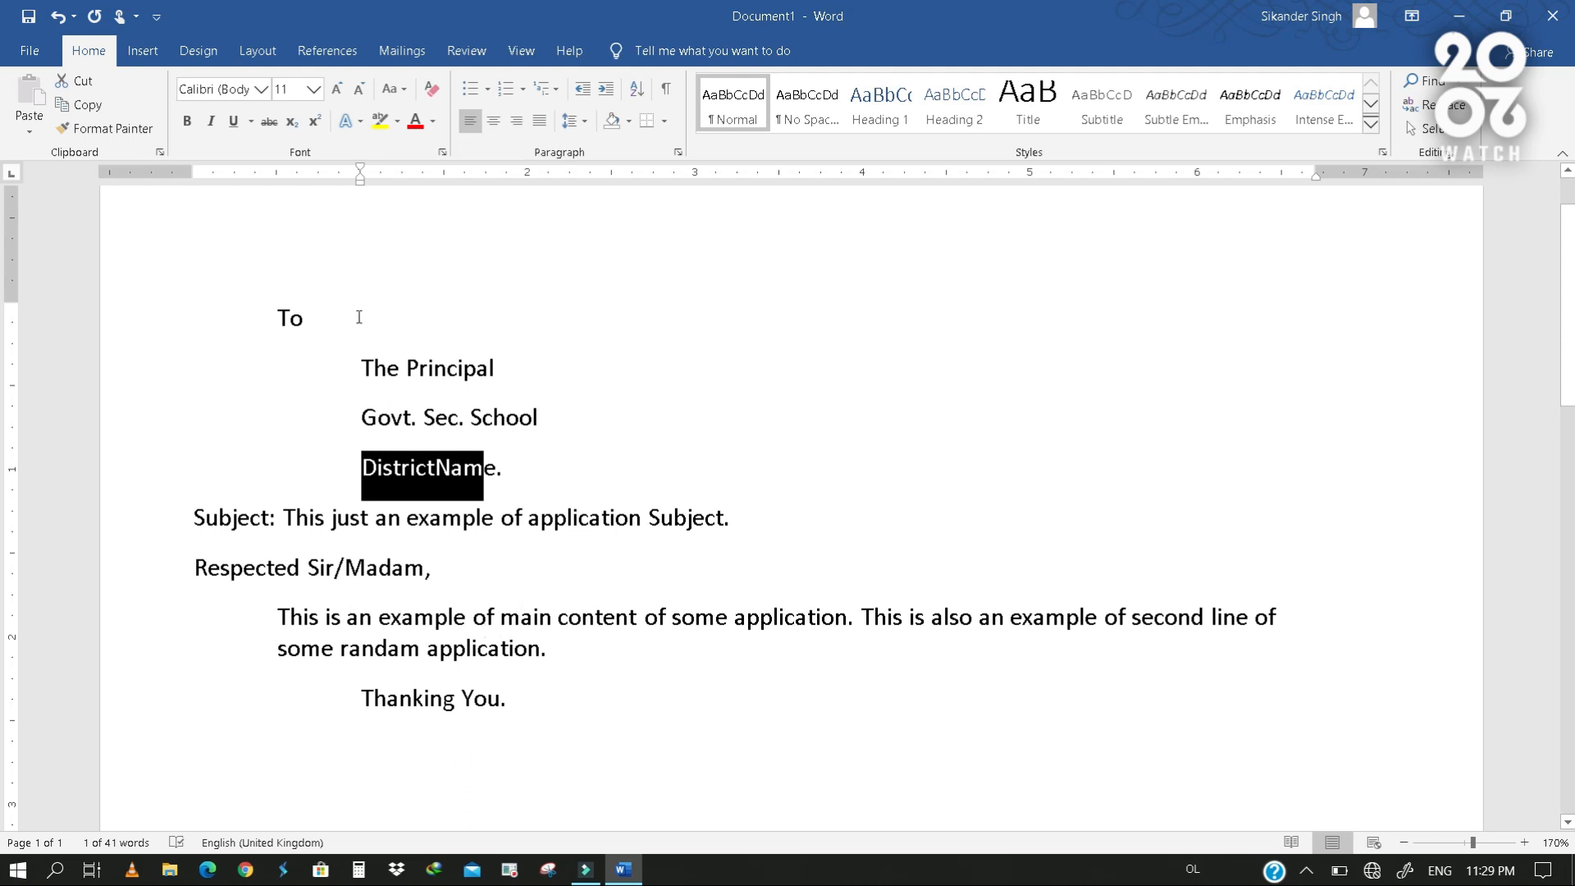
{"action": "left_click_drag", "start_coordinate": [192, 178], "coordinate": [310, 219]}
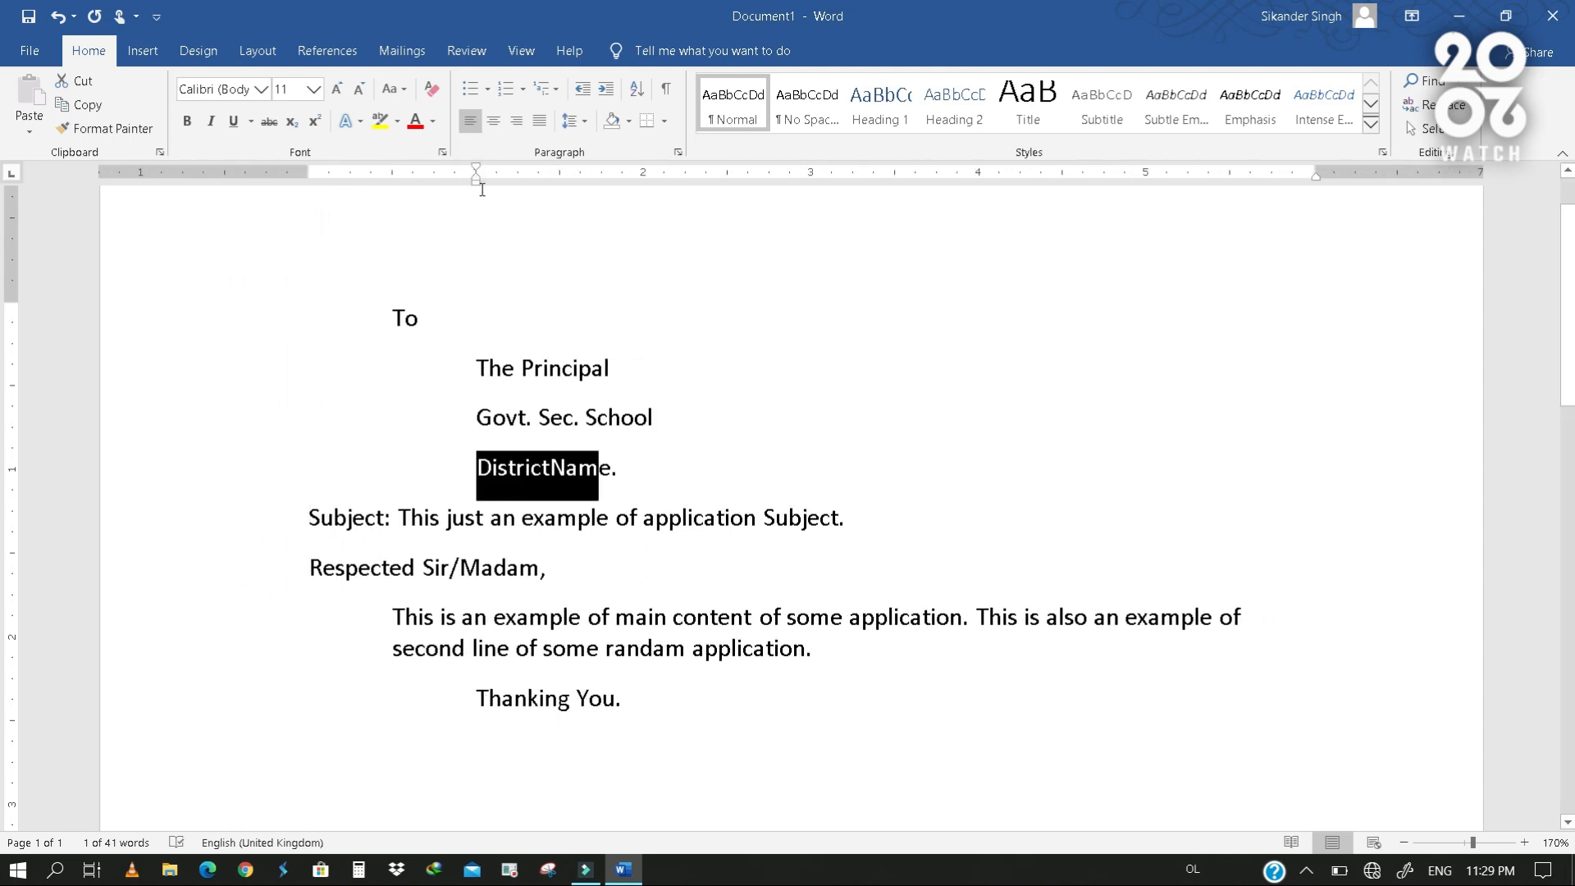
- Set the left indent of the three address lines under "To" to about 0.94 inch on the ruler
{"action": "mouse_move", "coordinate": [477, 182]}
{"action": "left_mouse_down"}
{"action": "mouse_move", "coordinate": [402, 209]}
{"action": "mouse_move", "coordinate": [504, 223]}
{"action": "mouse_move", "coordinate": [479, 229]}
{"action": "left_mouse_up"}
{"action": "left_click_drag", "start_coordinate": [200, 369], "coordinate": [197, 451]}
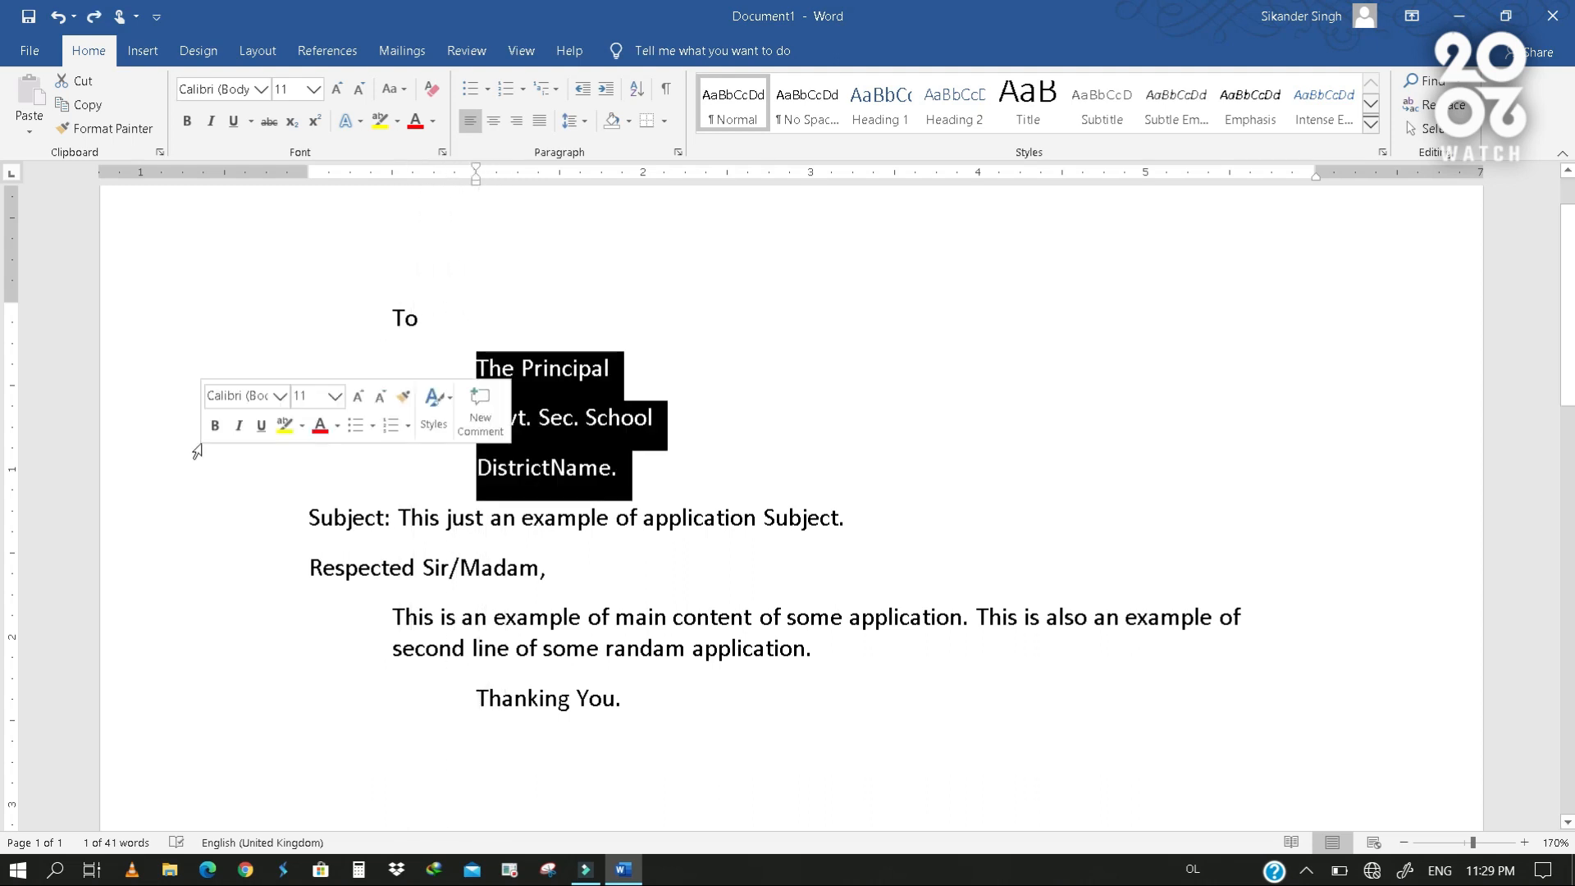
{"action": "mouse_move", "coordinate": [478, 183]}
{"action": "left_mouse_down"}
{"action": "mouse_move", "coordinate": [521, 194]}
{"action": "mouse_move", "coordinate": [407, 229]}
{"action": "mouse_move", "coordinate": [463, 229]}
{"action": "left_mouse_up"}
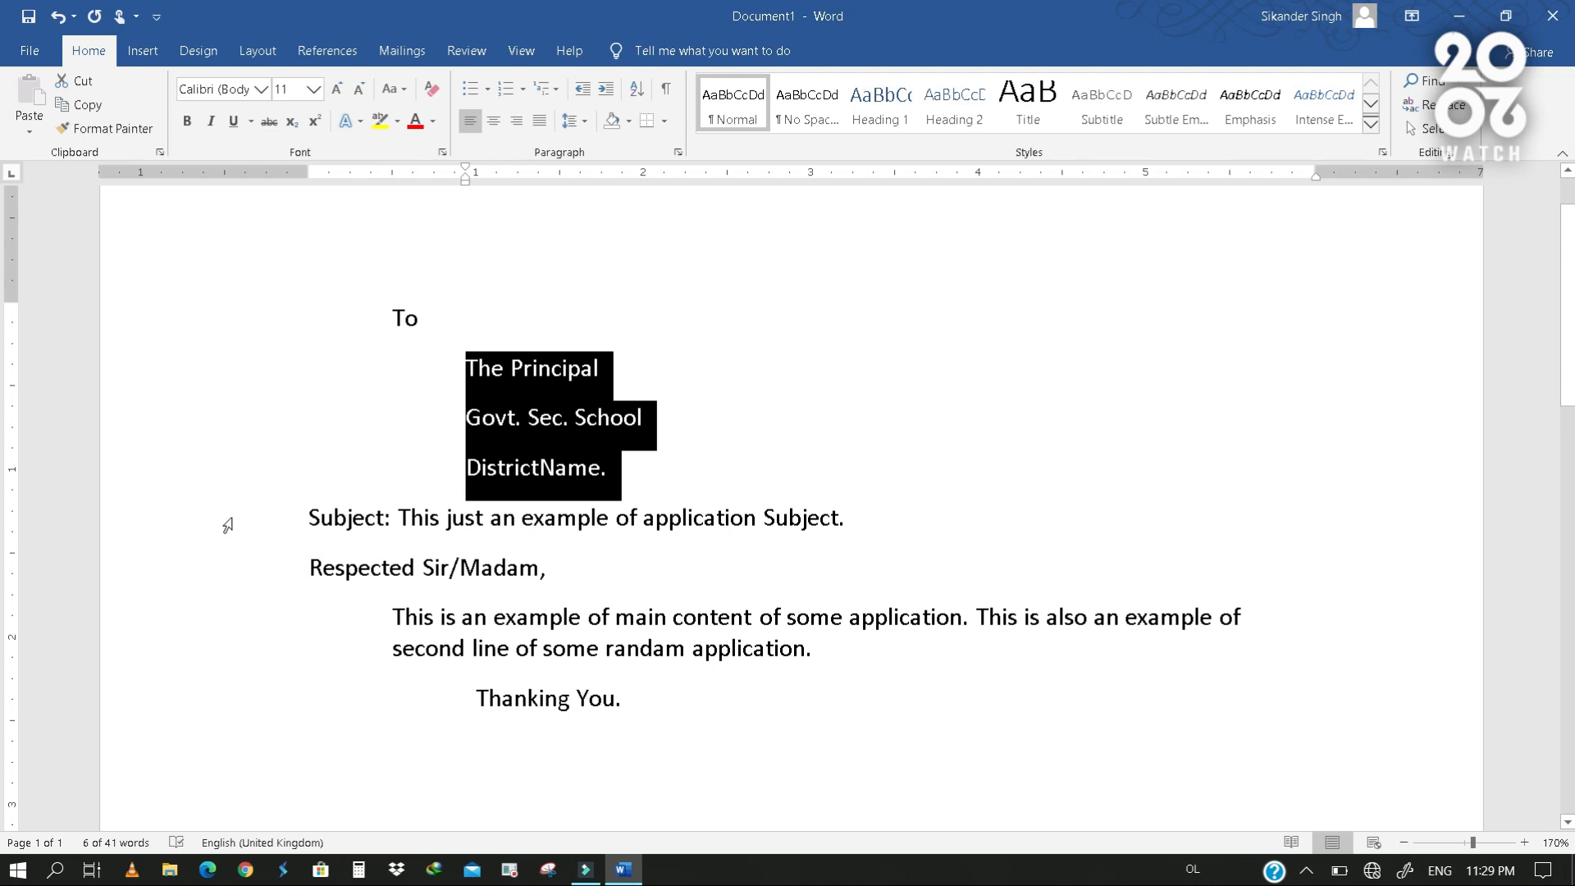
- Set the left indent of the "Subject" and "Respected Sir/Madam," lines to about 0.44 inch on the ruler
{"action": "left_click_drag", "start_coordinate": [223, 525], "coordinate": [225, 570]}
{"action": "left_click_drag", "start_coordinate": [310, 180], "coordinate": [395, 269]}
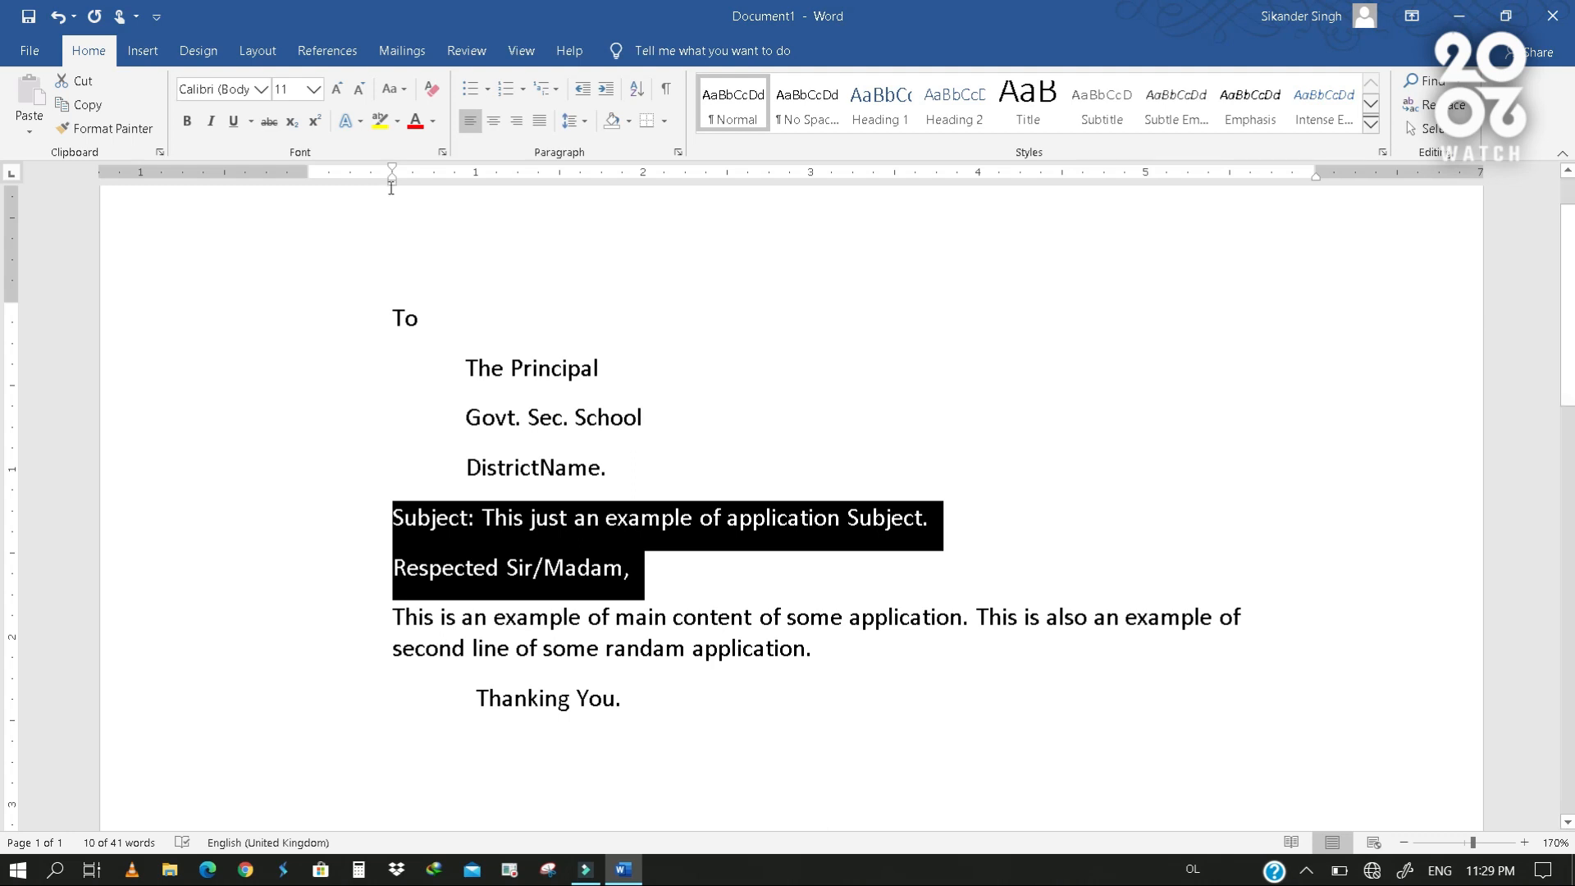
{"action": "left_click_drag", "start_coordinate": [392, 183], "coordinate": [389, 203]}
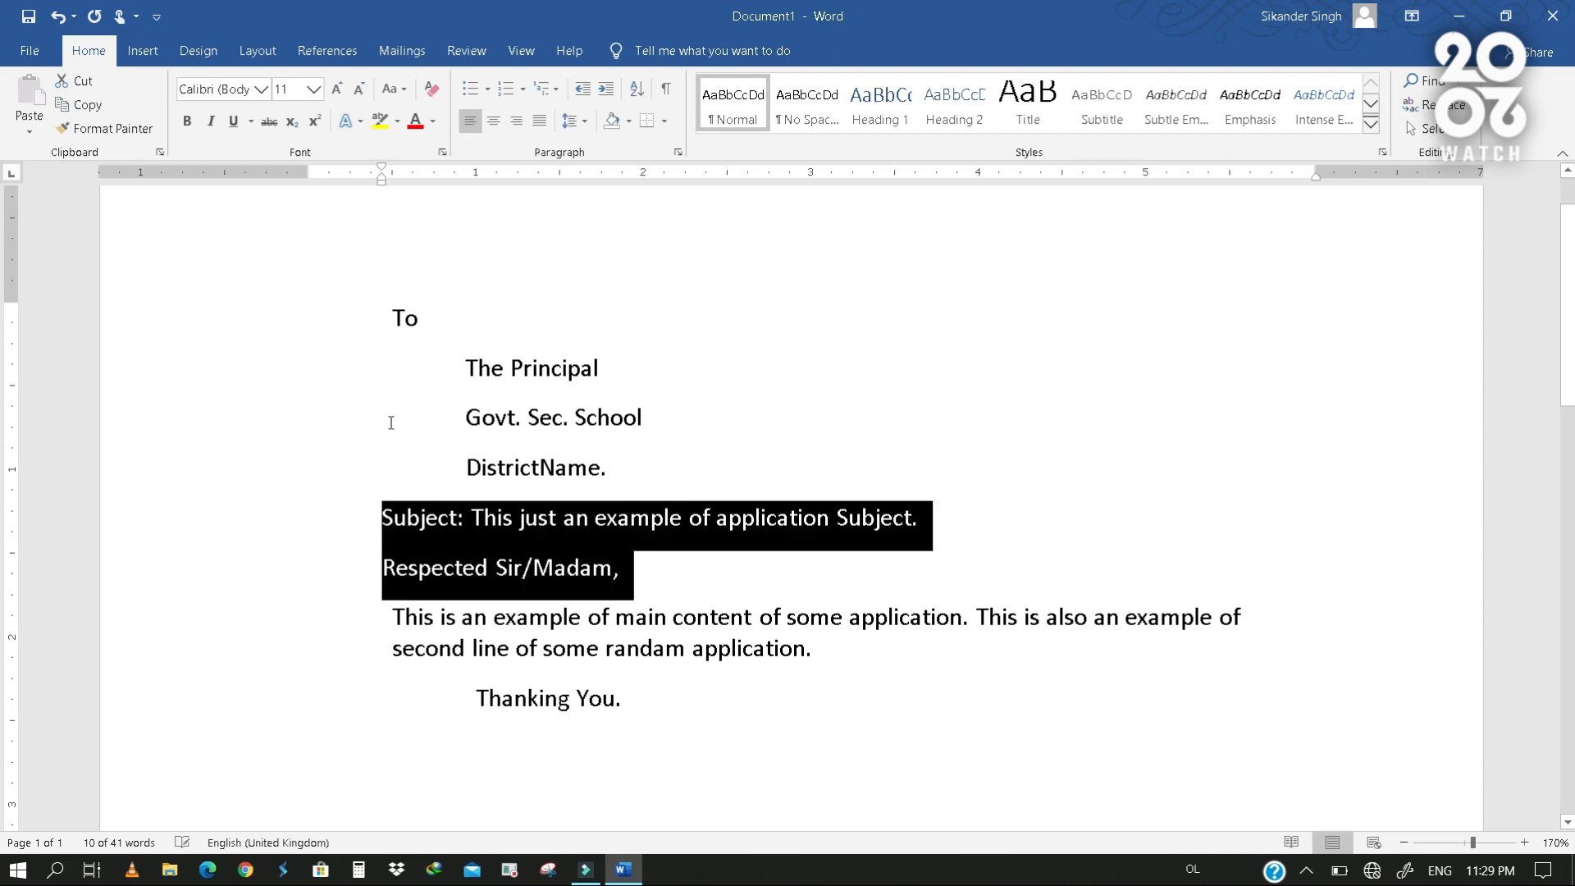
- Set the right indent of the "Respected Sir/Madam," paragraph to about 5.8 inches on the ruler
{"action": "left_click", "coordinate": [691, 575]}
{"action": "mouse_move", "coordinate": [1315, 172]}
{"action": "left_mouse_down"}
{"action": "mouse_move", "coordinate": [1374, 197]}
{"action": "mouse_move", "coordinate": [1177, 220]}
{"action": "mouse_move", "coordinate": [1285, 226]}
{"action": "left_mouse_up"}
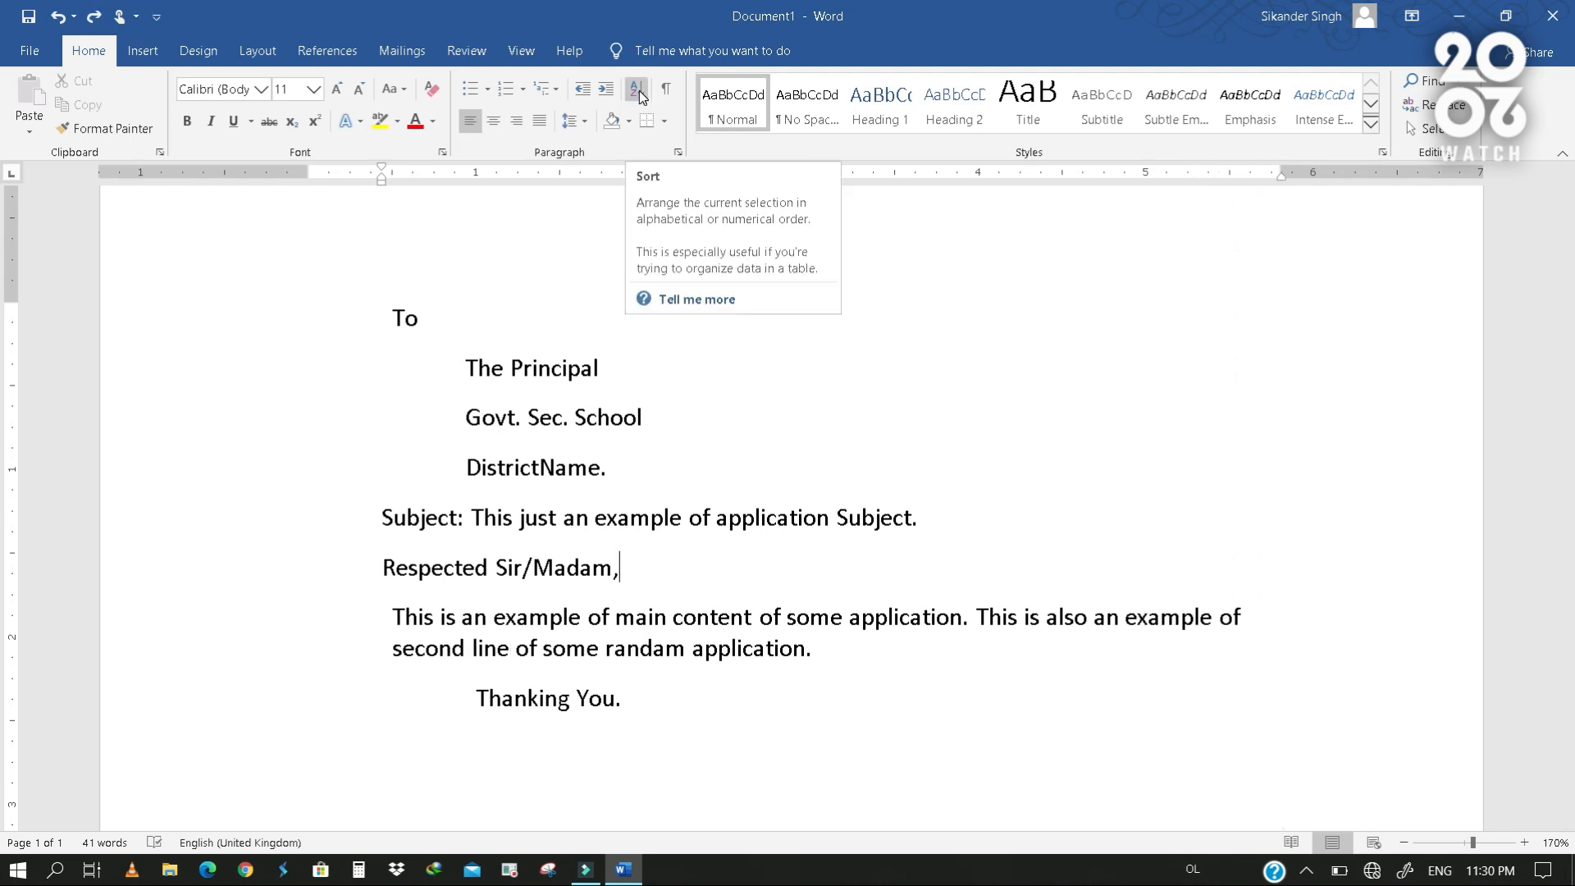
{"action": "left_click", "coordinate": [643, 442]}
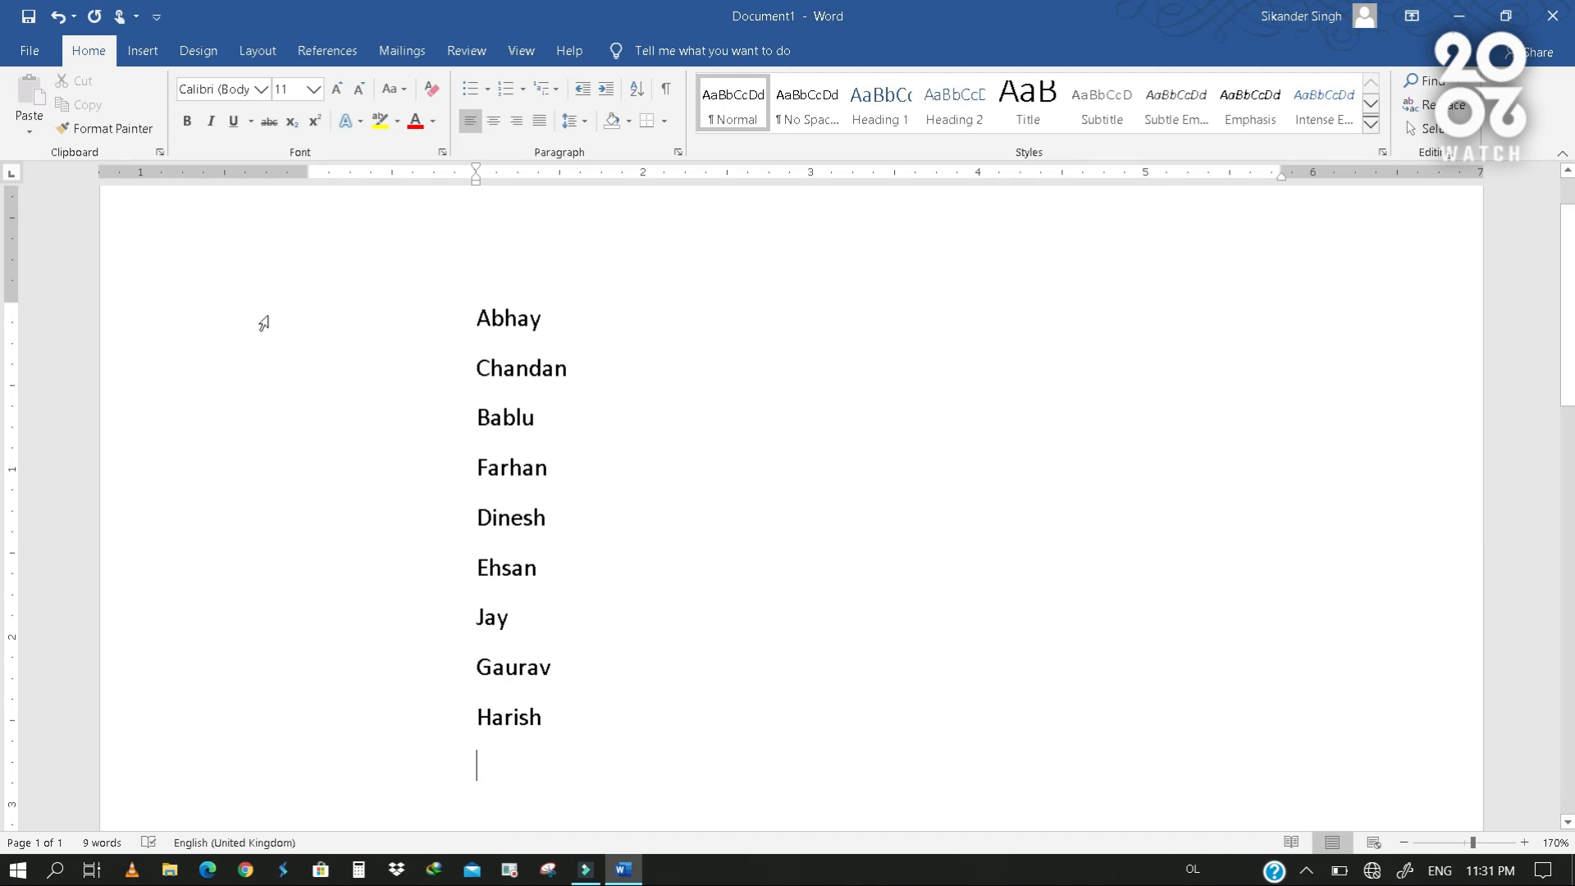
- Sort the whole list of names by paragraphs as text in ascending order, with no header row
{"action": "left_click_drag", "start_coordinate": [250, 325], "coordinate": [275, 728]}
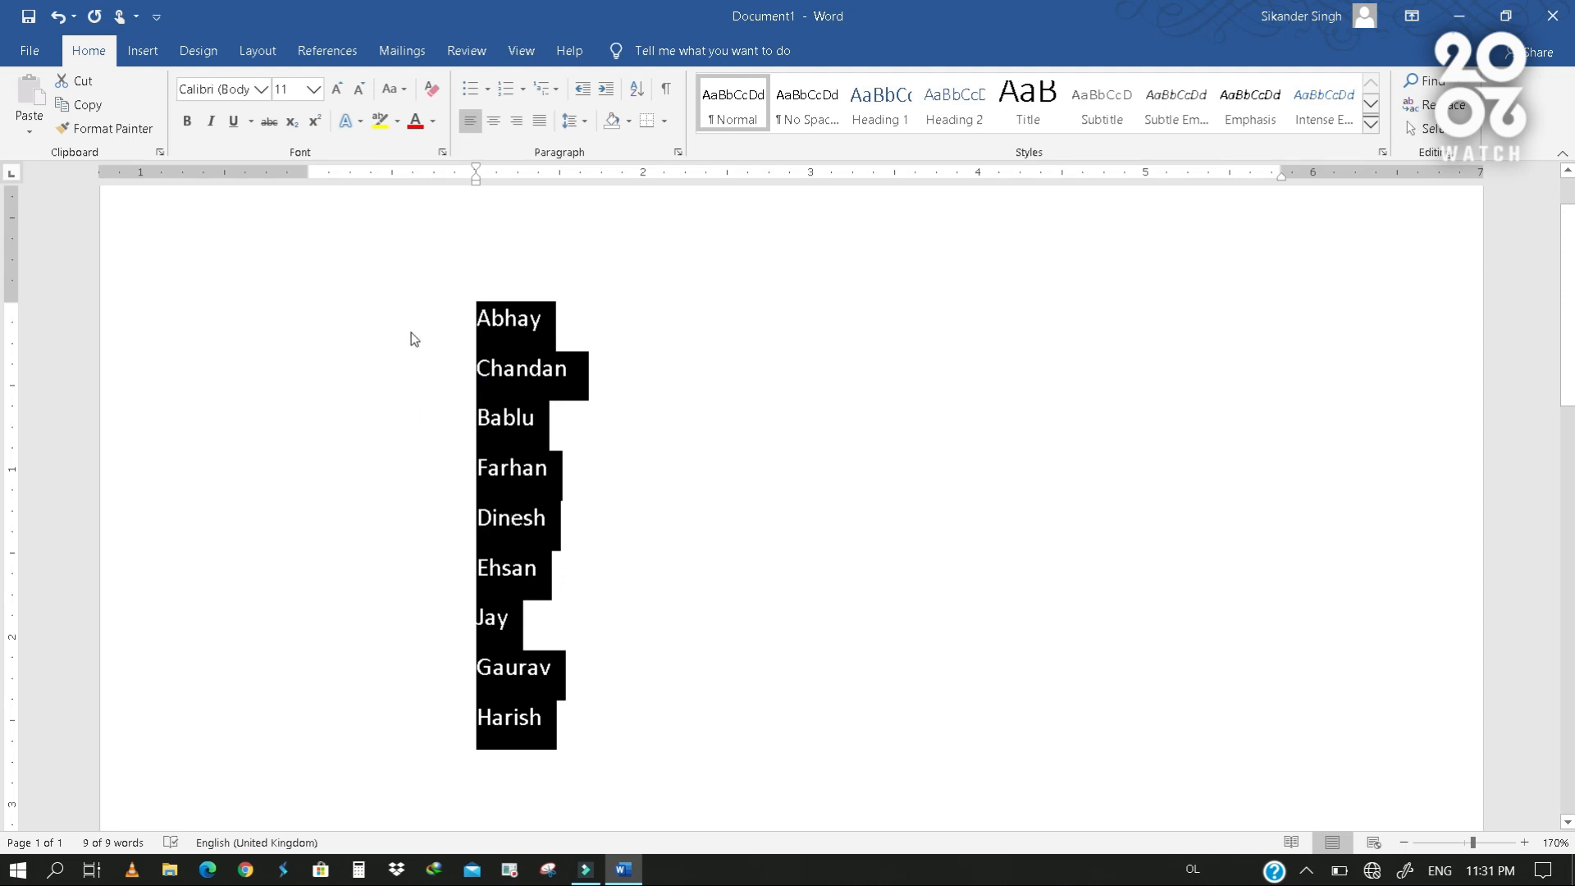
{"action": "left_click_drag", "start_coordinate": [292, 315], "coordinate": [273, 724]}
{"action": "left_click_drag", "start_coordinate": [268, 322], "coordinate": [316, 739]}
{"action": "left_click", "coordinate": [634, 94]}
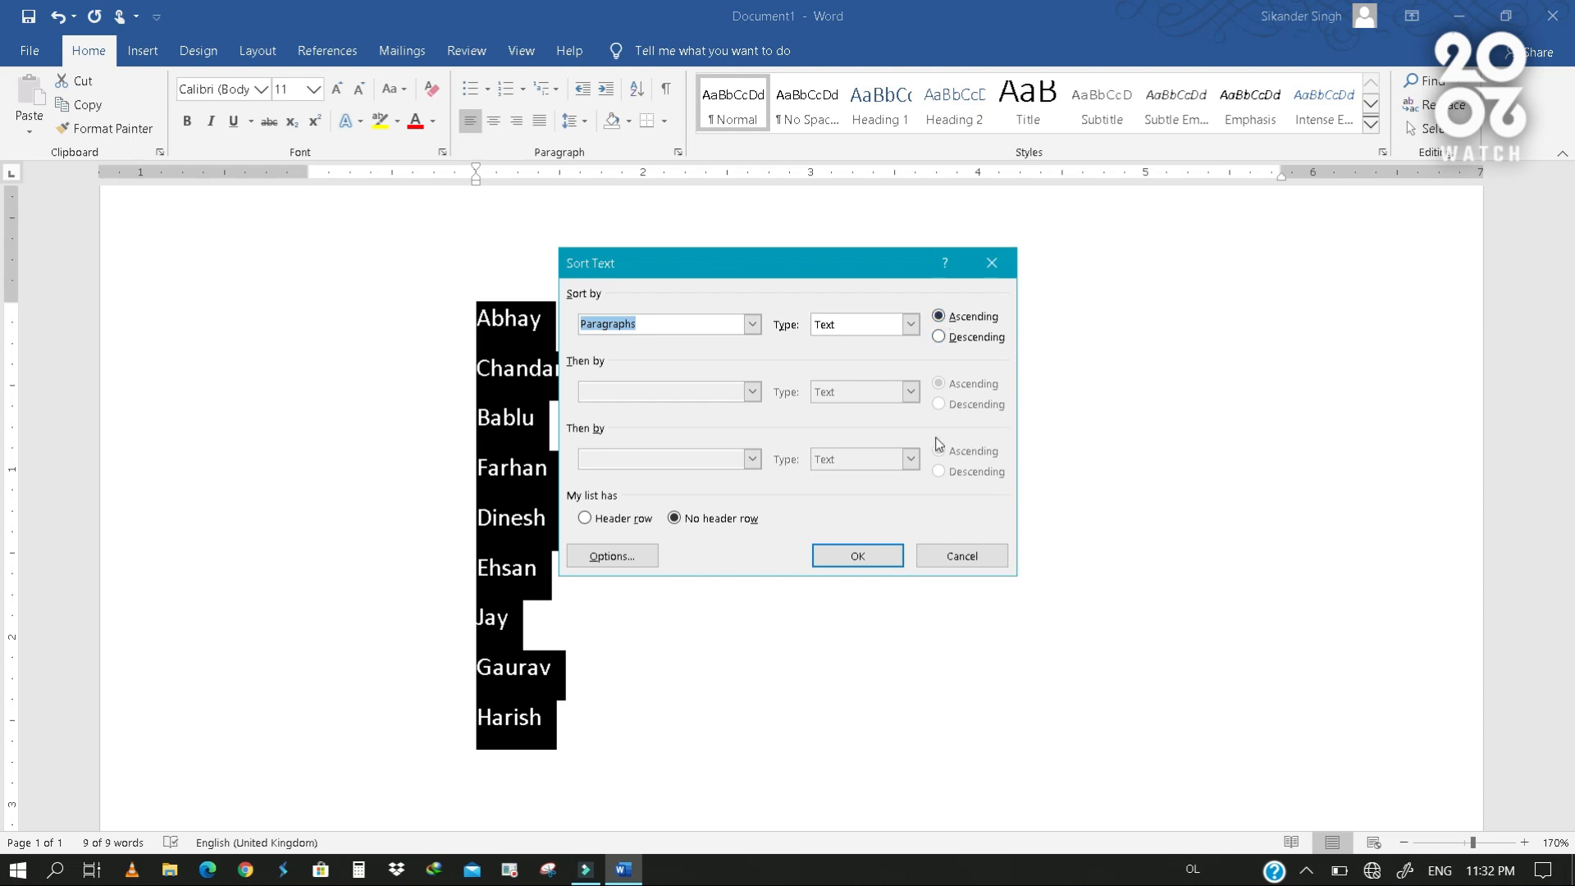
{"action": "left_click", "coordinate": [866, 556]}
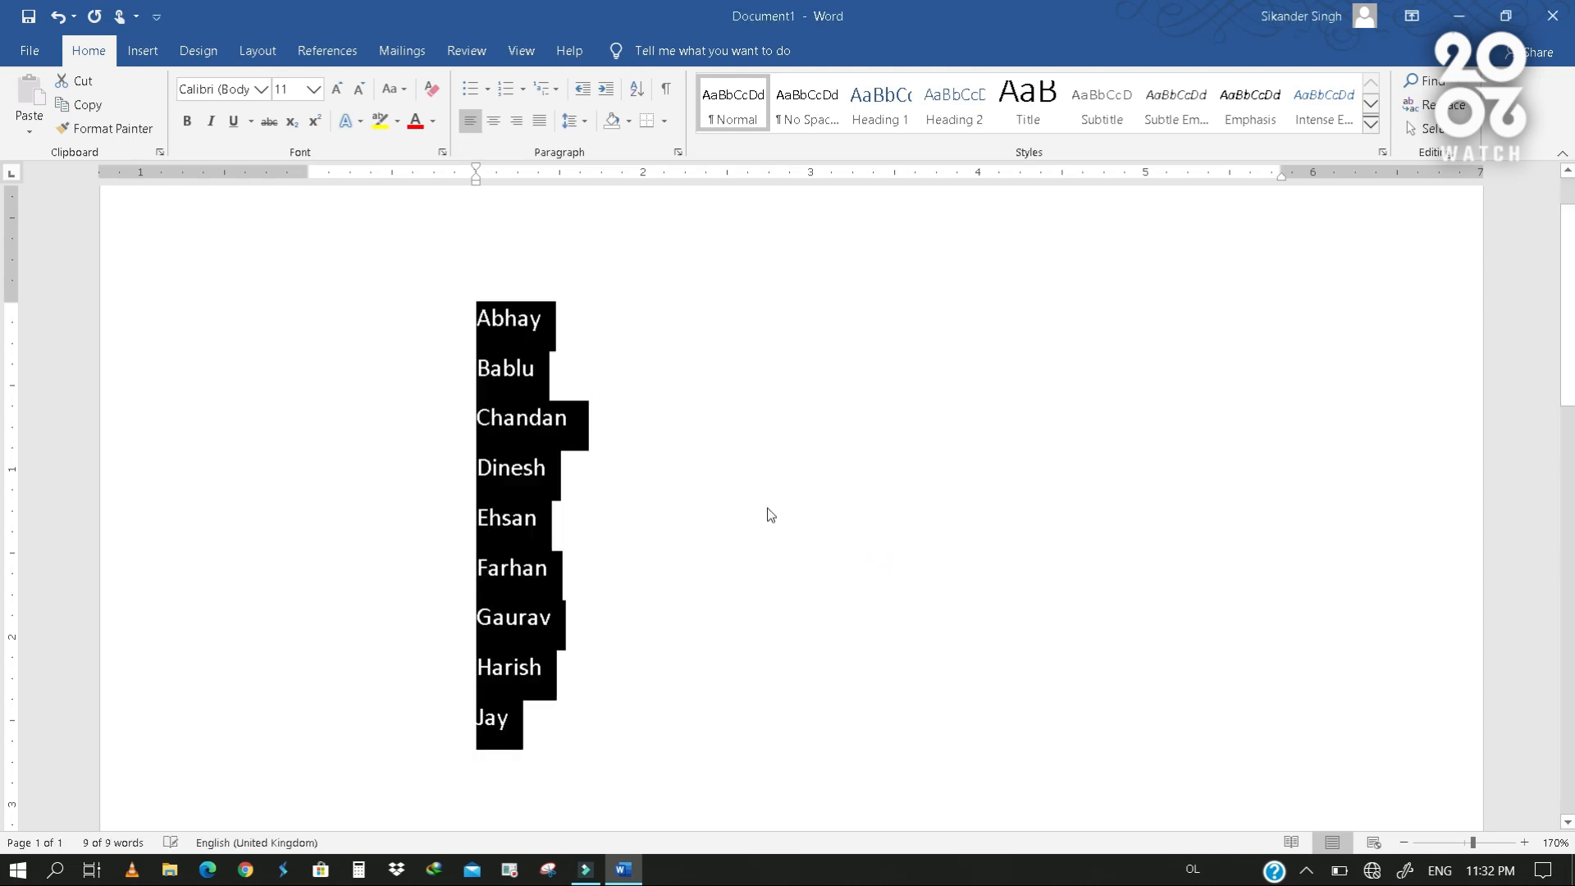
{"action": "left_click", "coordinate": [681, 391]}
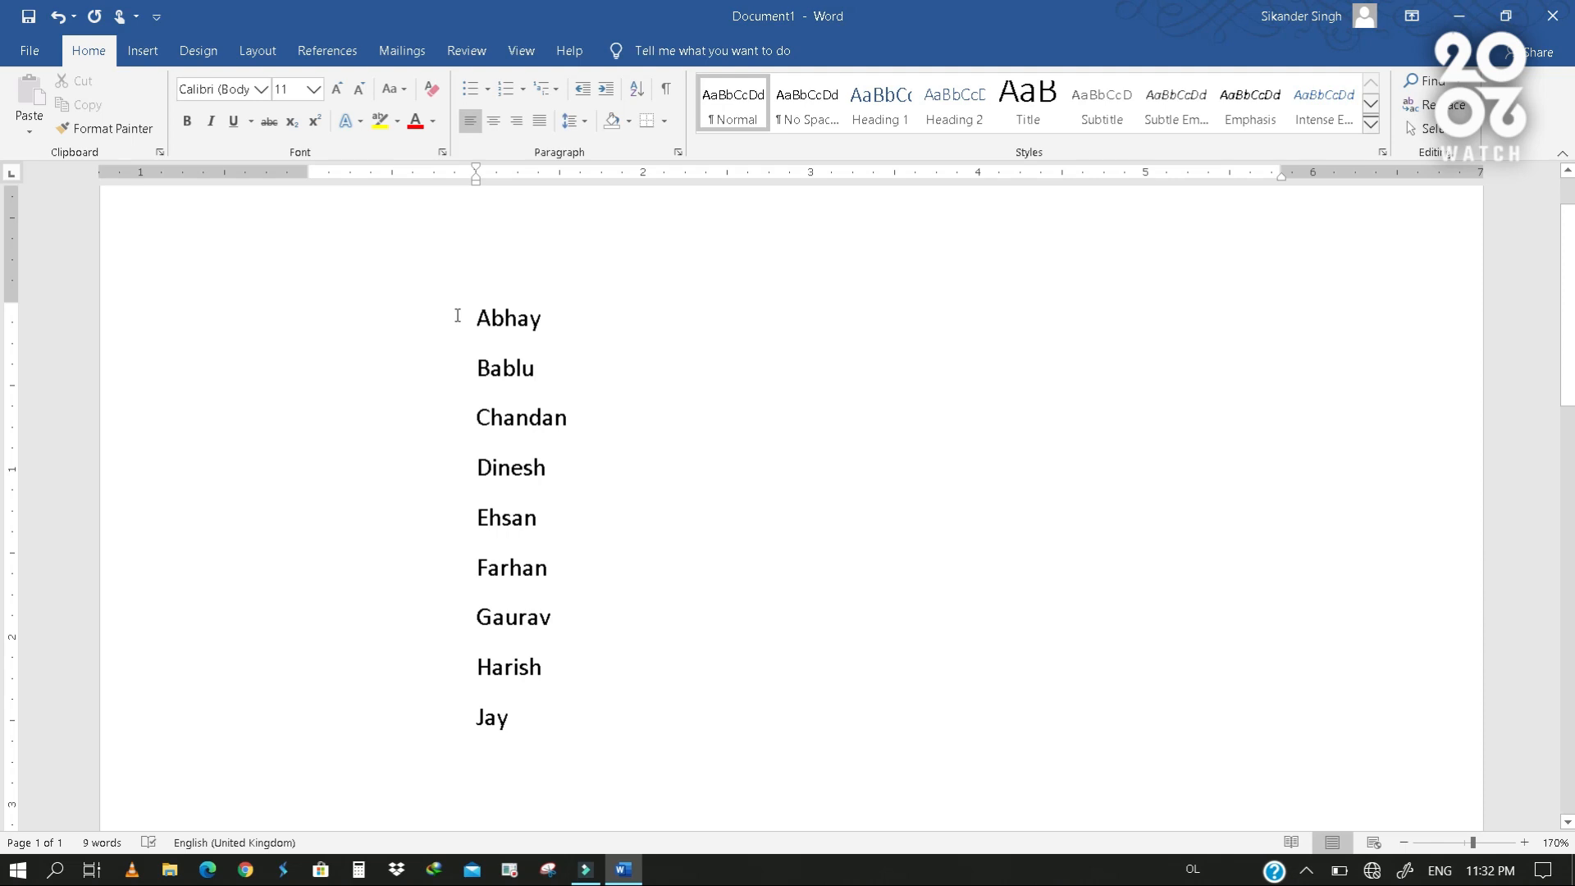
- Sort the whole list of names again by paragraphs as text in descending order
{"action": "left_click_drag", "start_coordinate": [458, 316], "coordinate": [580, 735]}
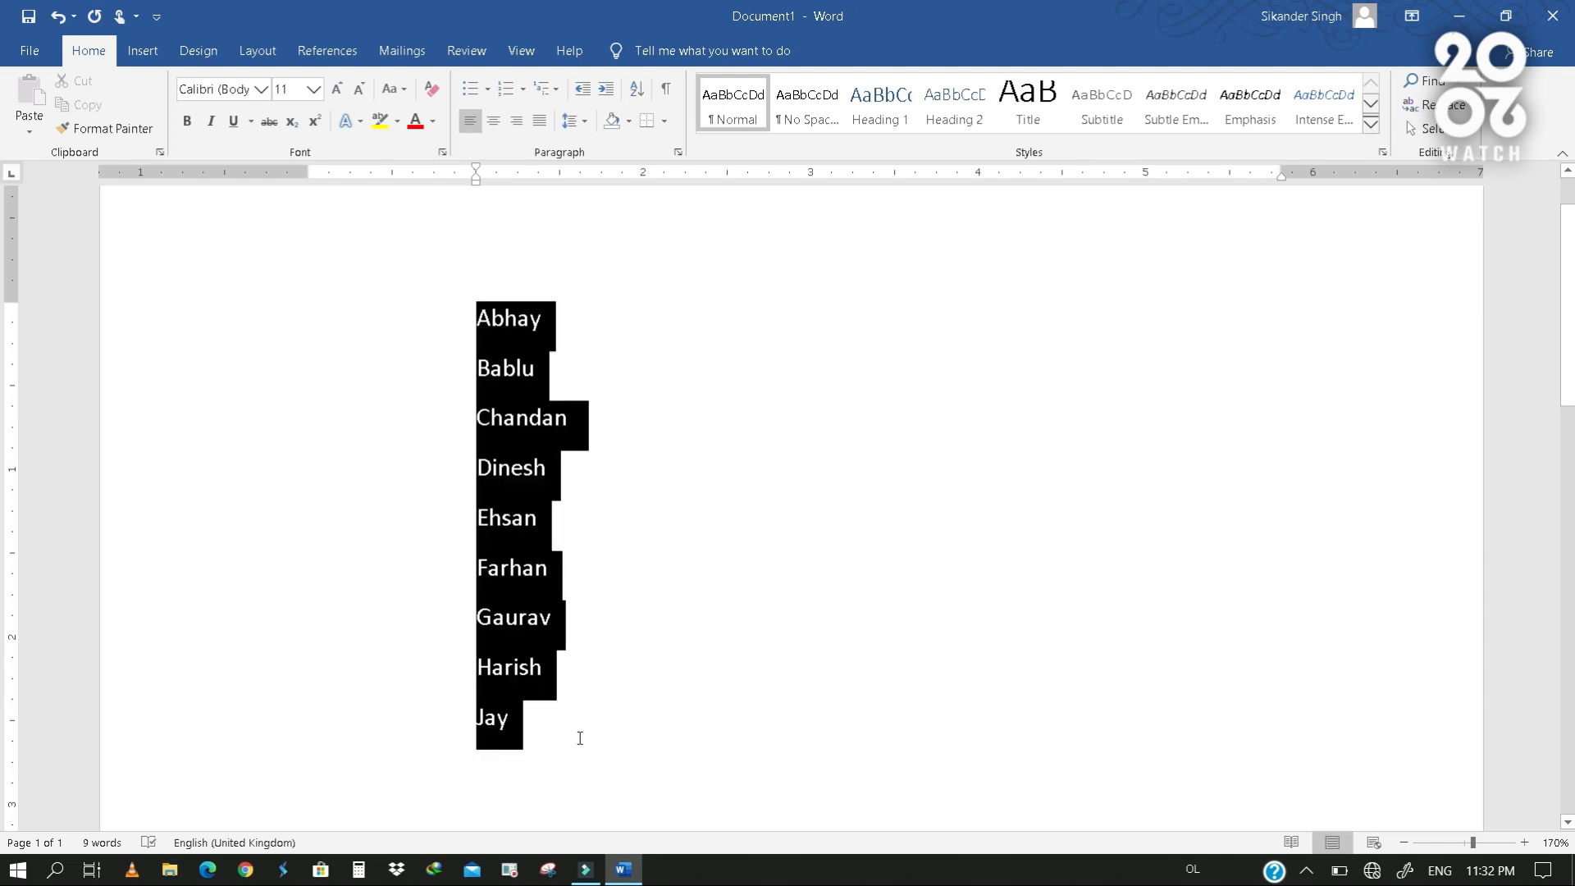
{"action": "left_click", "coordinate": [643, 95]}
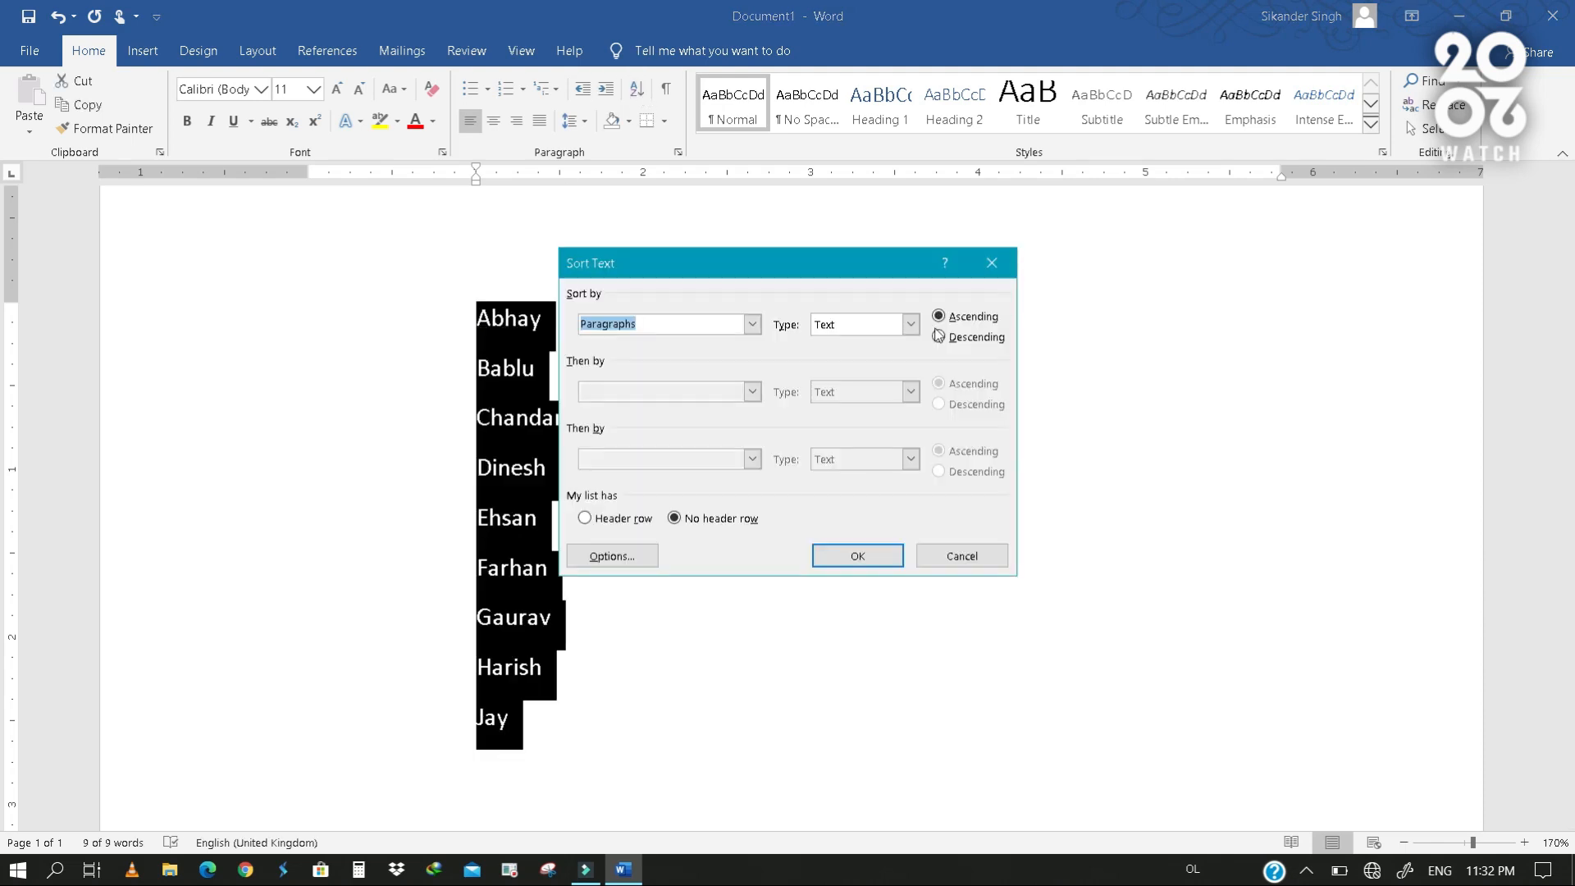
{"action": "left_click", "coordinate": [981, 340]}
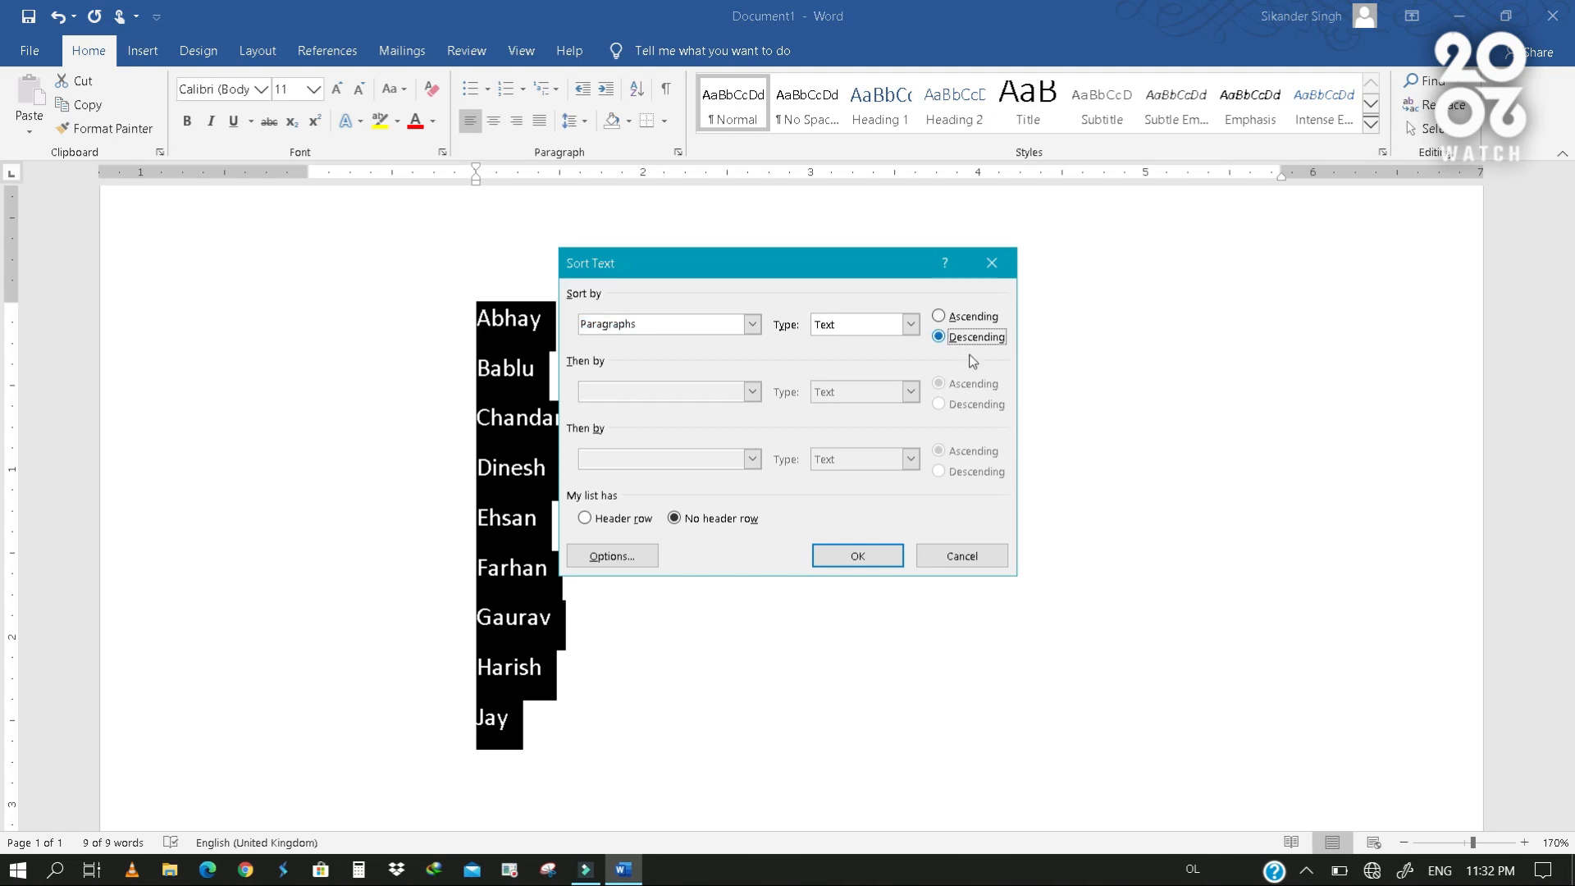
{"action": "left_click", "coordinate": [894, 566]}
{"action": "left_click", "coordinate": [632, 435]}
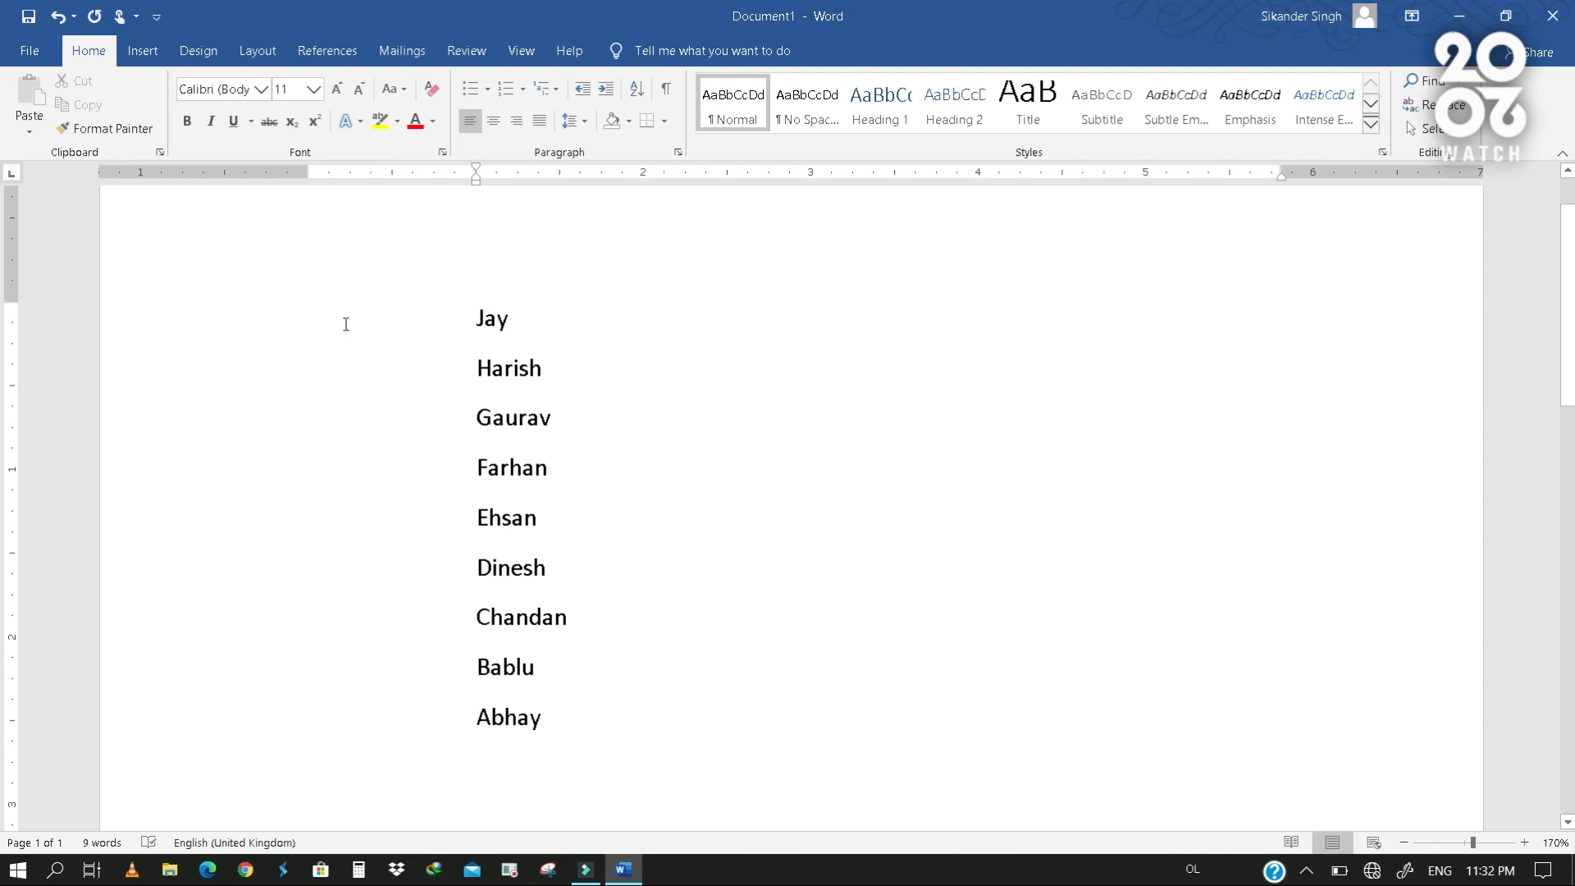
- Replace the whole list of names with the pasted number list 1, 4, 7, 2, 5, 8, 3, 6, 9, one per line
{"action": "left_click_drag", "start_coordinate": [345, 324], "coordinate": [447, 753]}
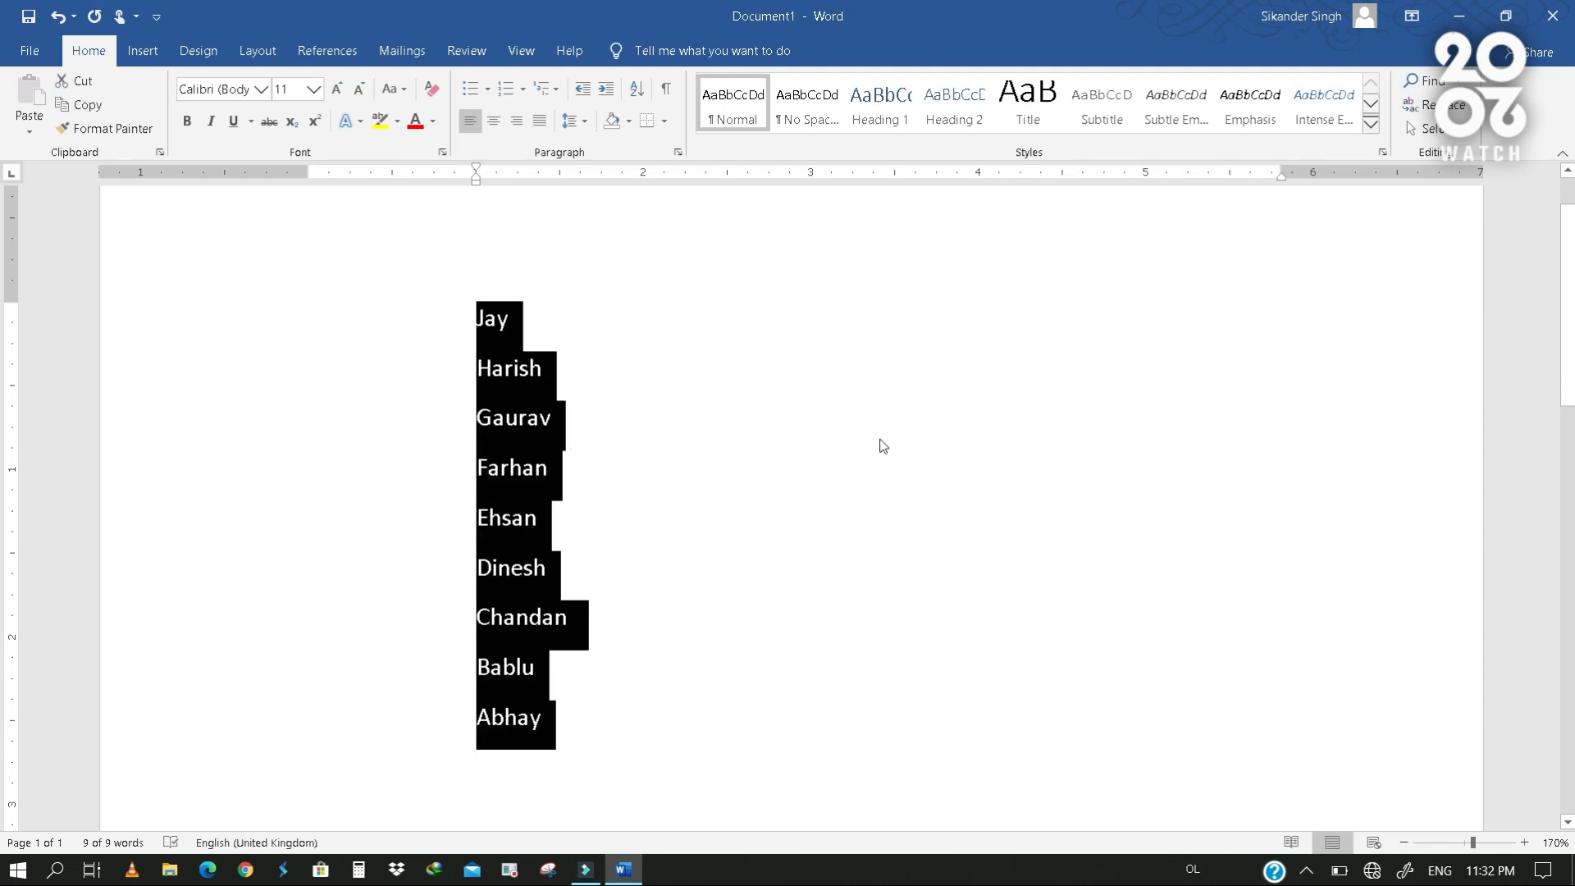
{"action": "type", "text": "1 4 7 2 5 8 3 6 9"}
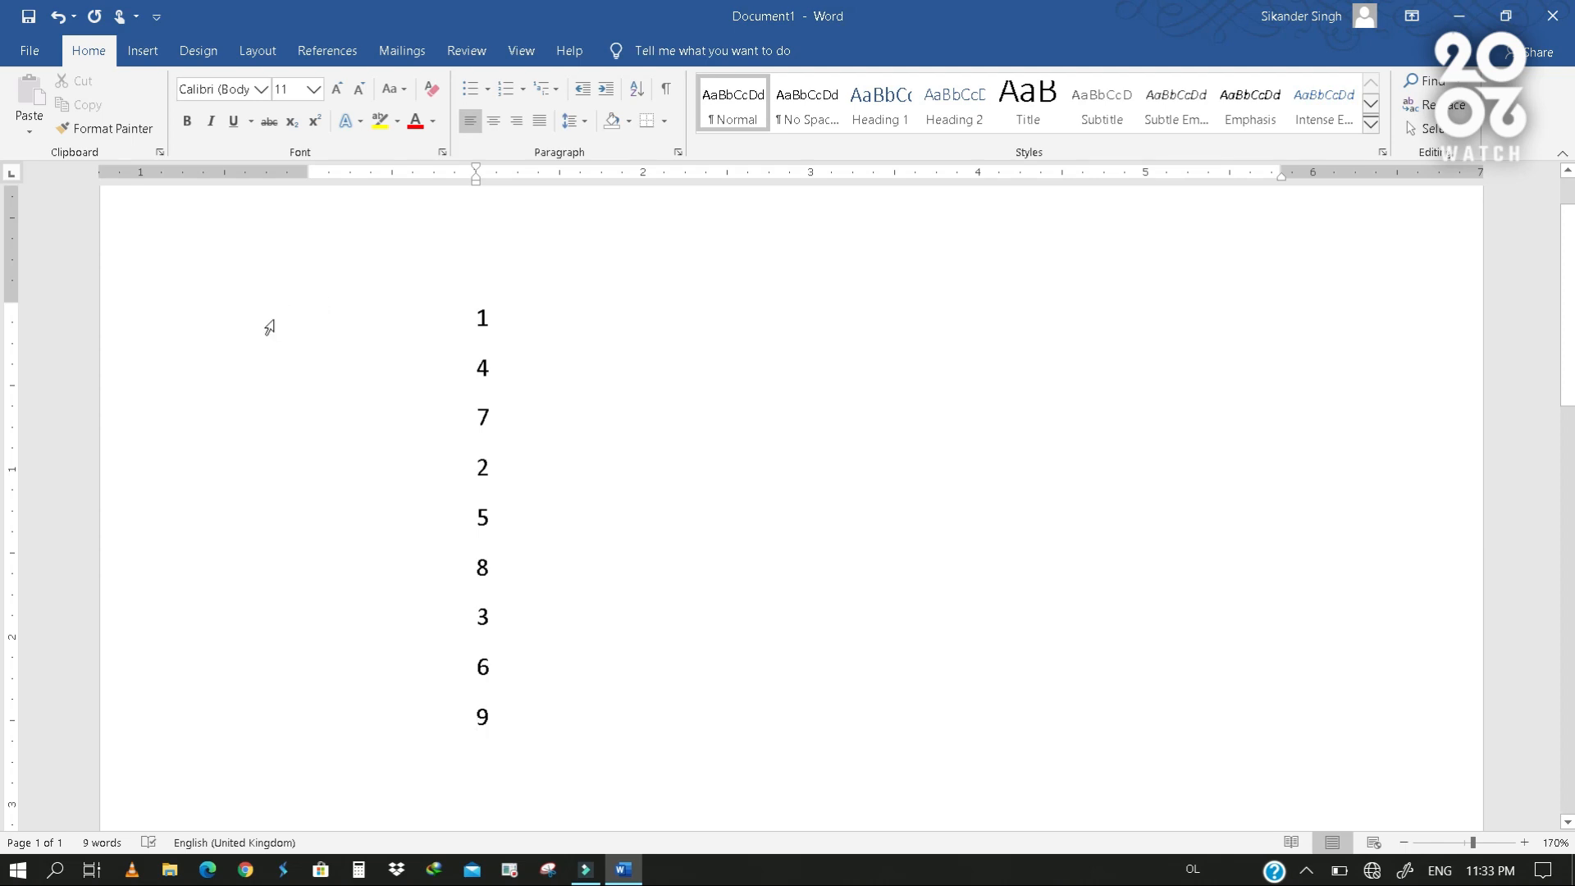
{"action": "left_click_drag", "start_coordinate": [260, 323], "coordinate": [246, 732]}
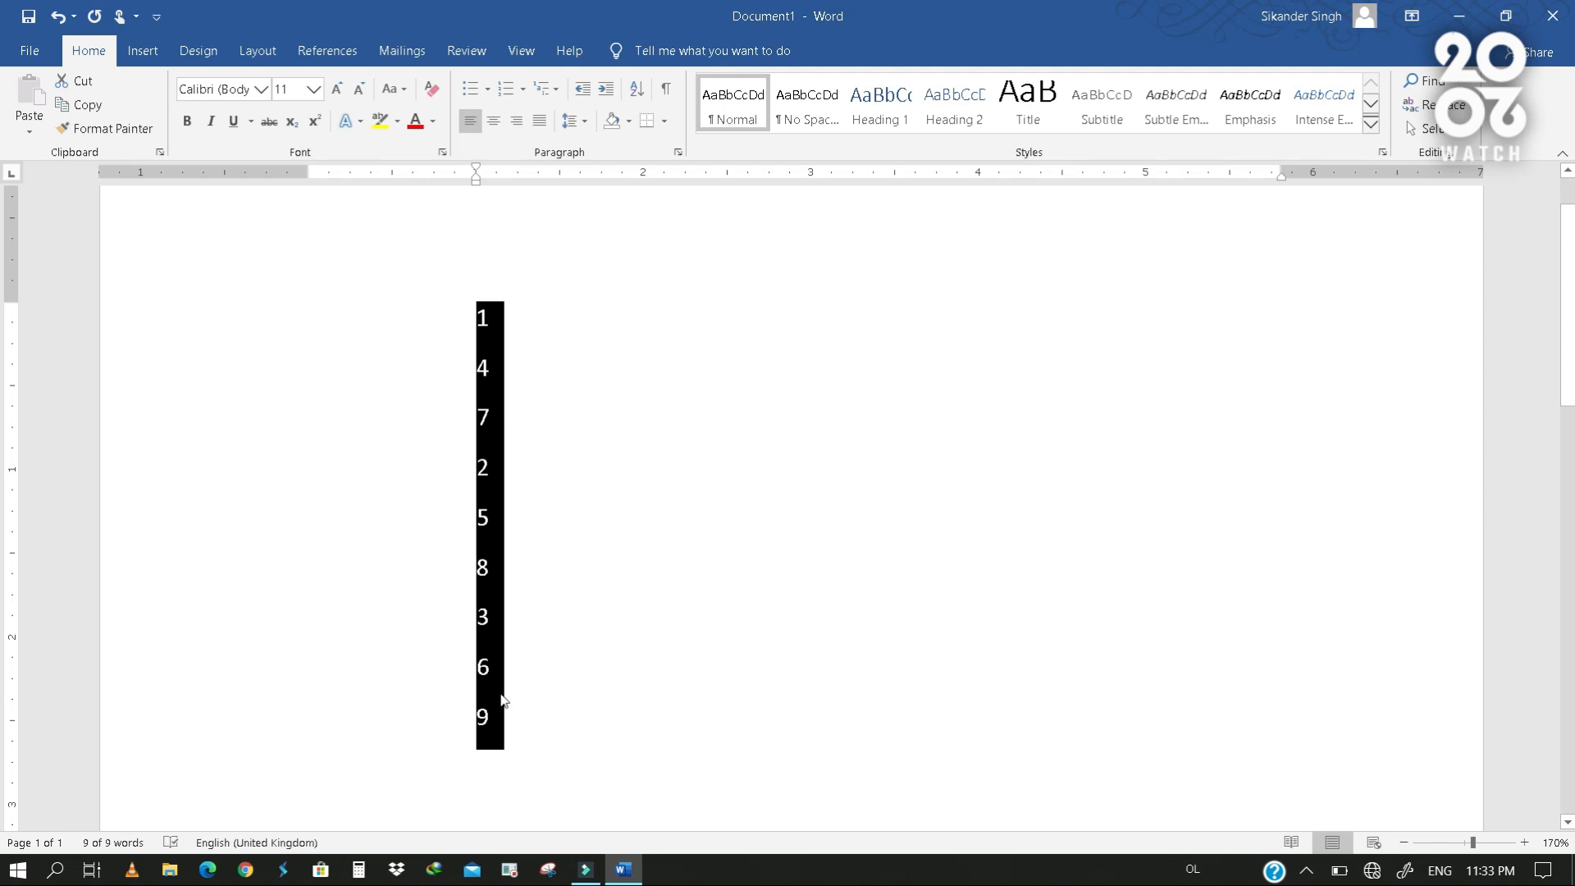
{"action": "left_click", "coordinate": [480, 343]}
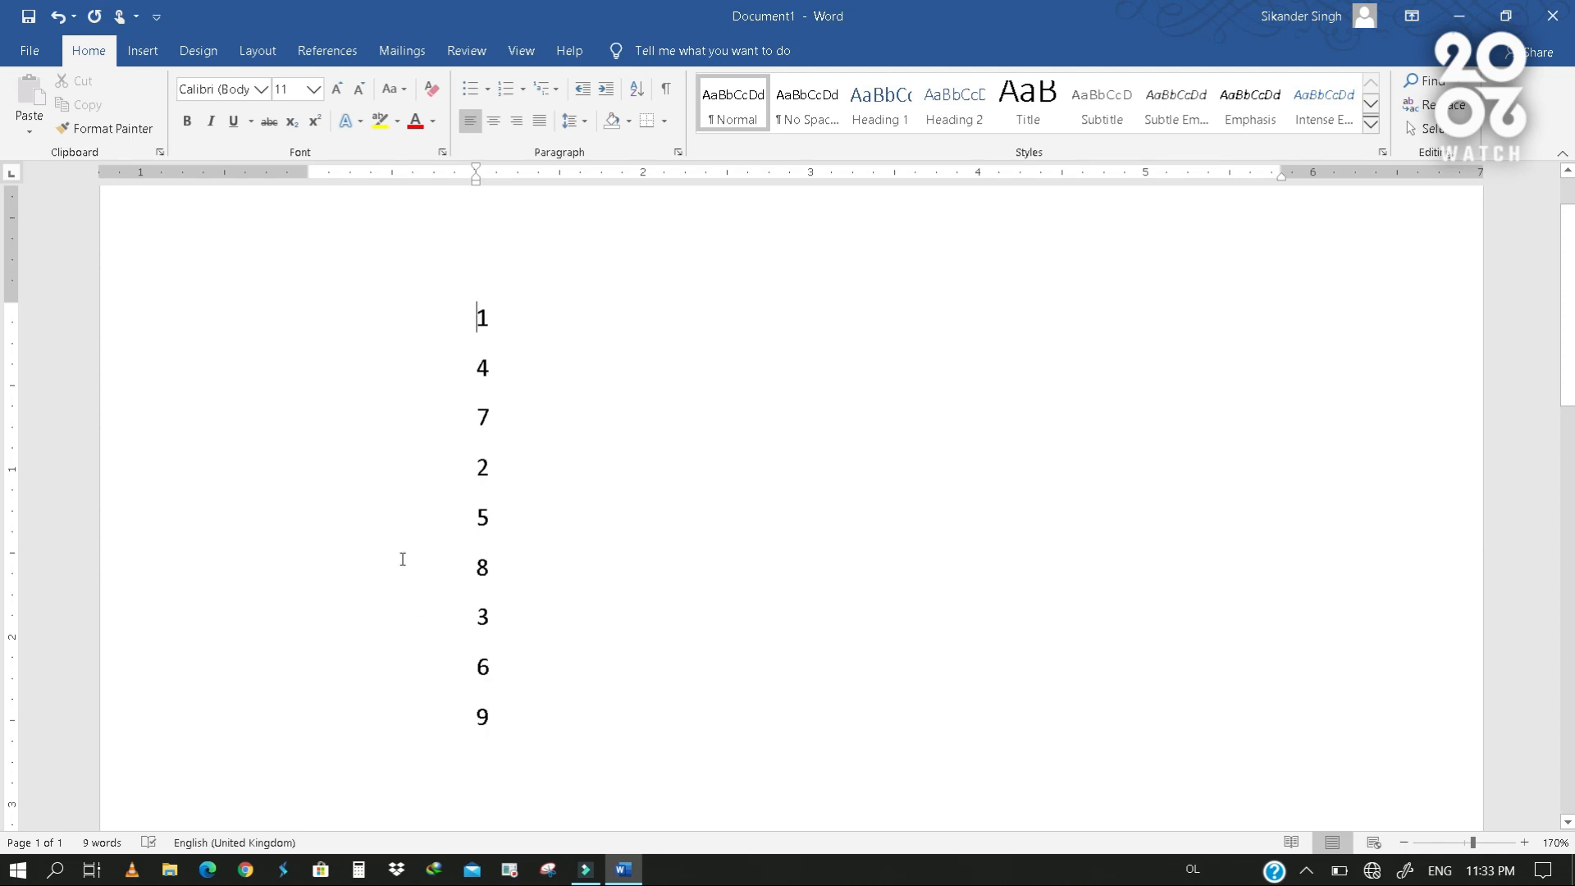
- Sort the whole list of numbers by paragraphs as numbers in ascending order, with no header row
{"action": "left_click_drag", "start_coordinate": [301, 317], "coordinate": [416, 718]}
{"action": "left_click_drag", "start_coordinate": [479, 764], "coordinate": [481, 759]}
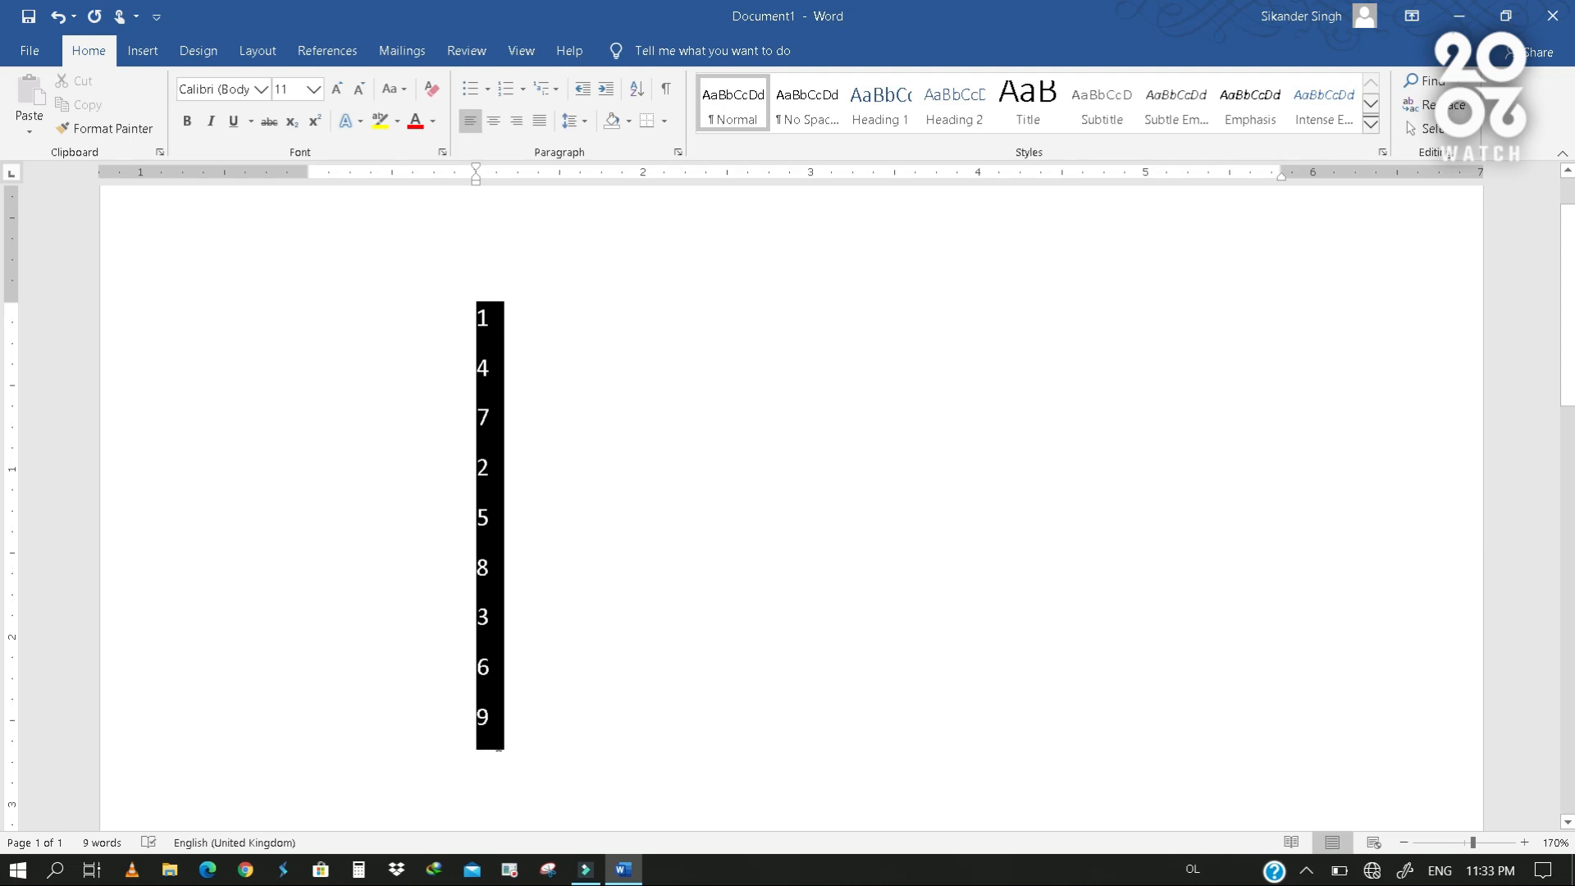
{"action": "left_click", "coordinate": [633, 91]}
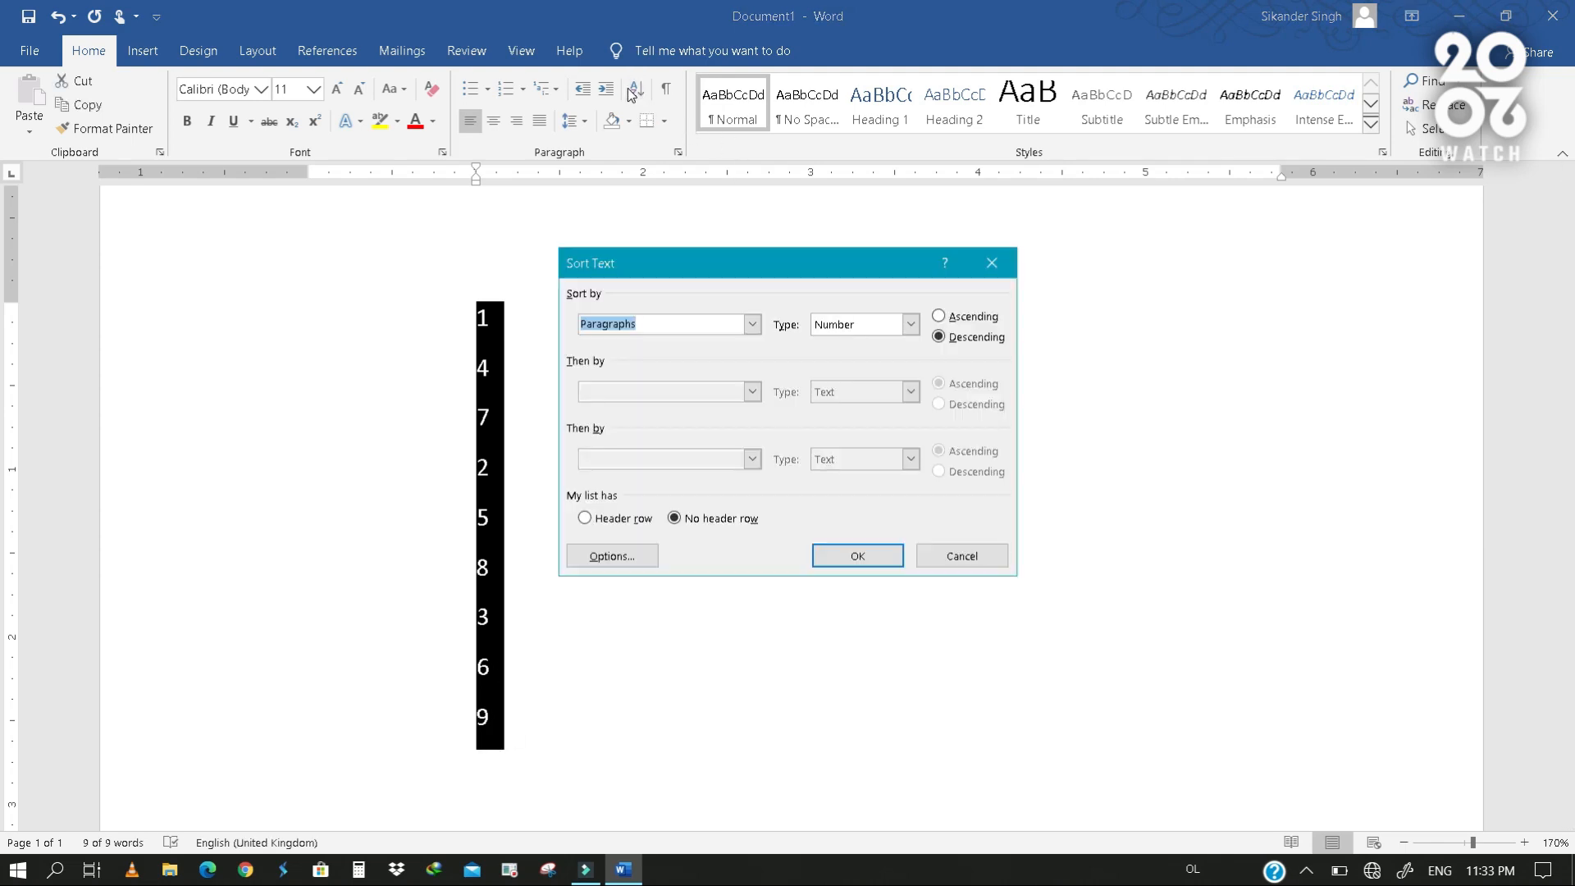
{"action": "left_click", "coordinate": [963, 321]}
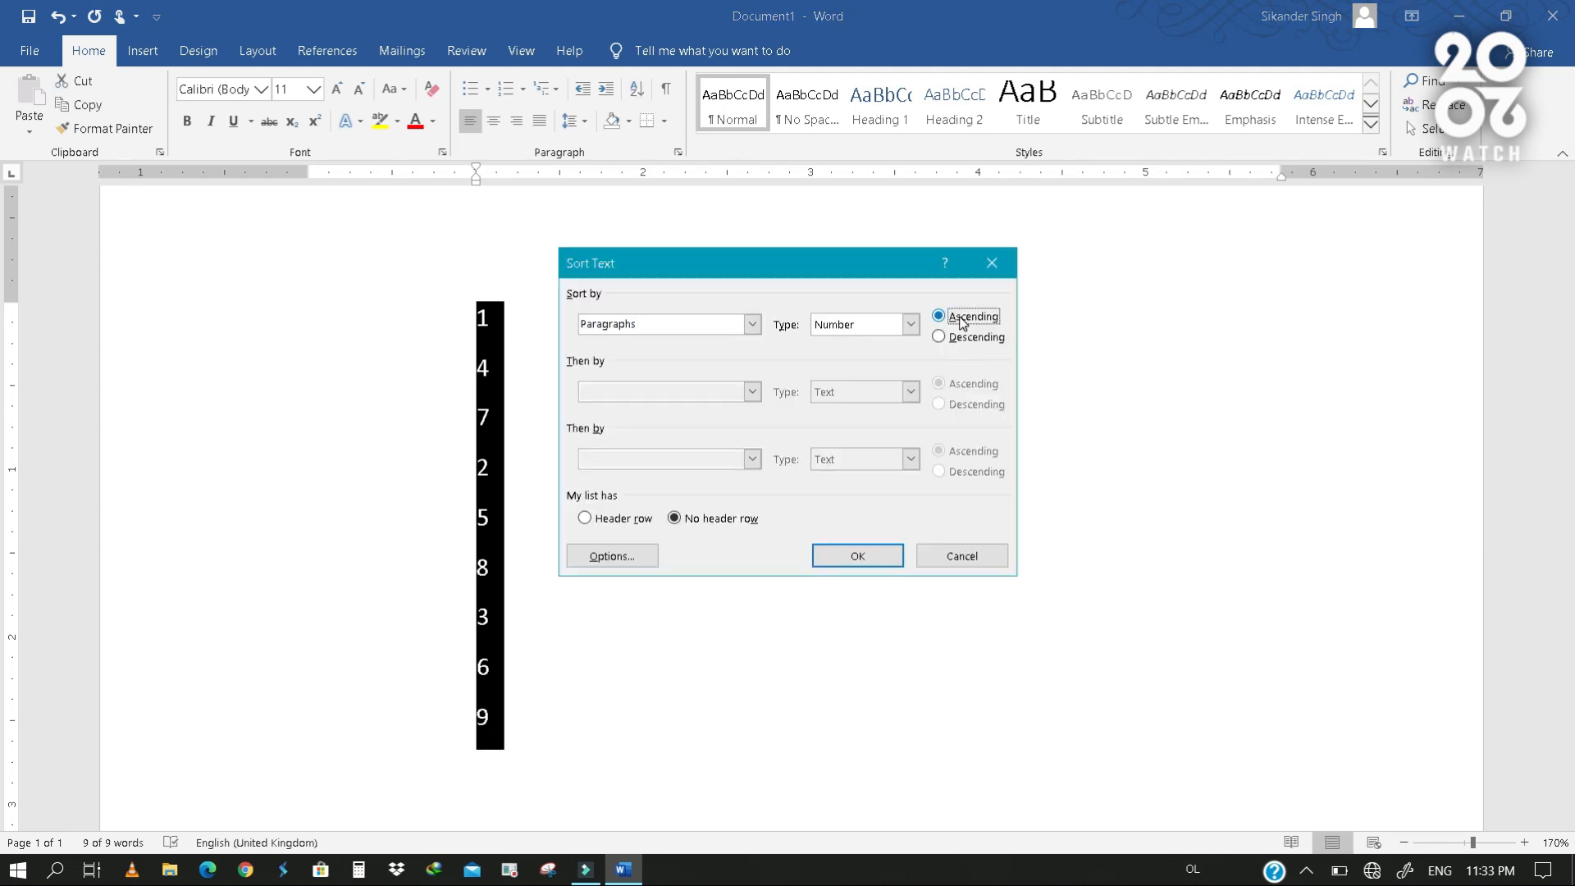
{"action": "left_click", "coordinate": [888, 554]}
{"action": "left_click", "coordinate": [558, 382]}
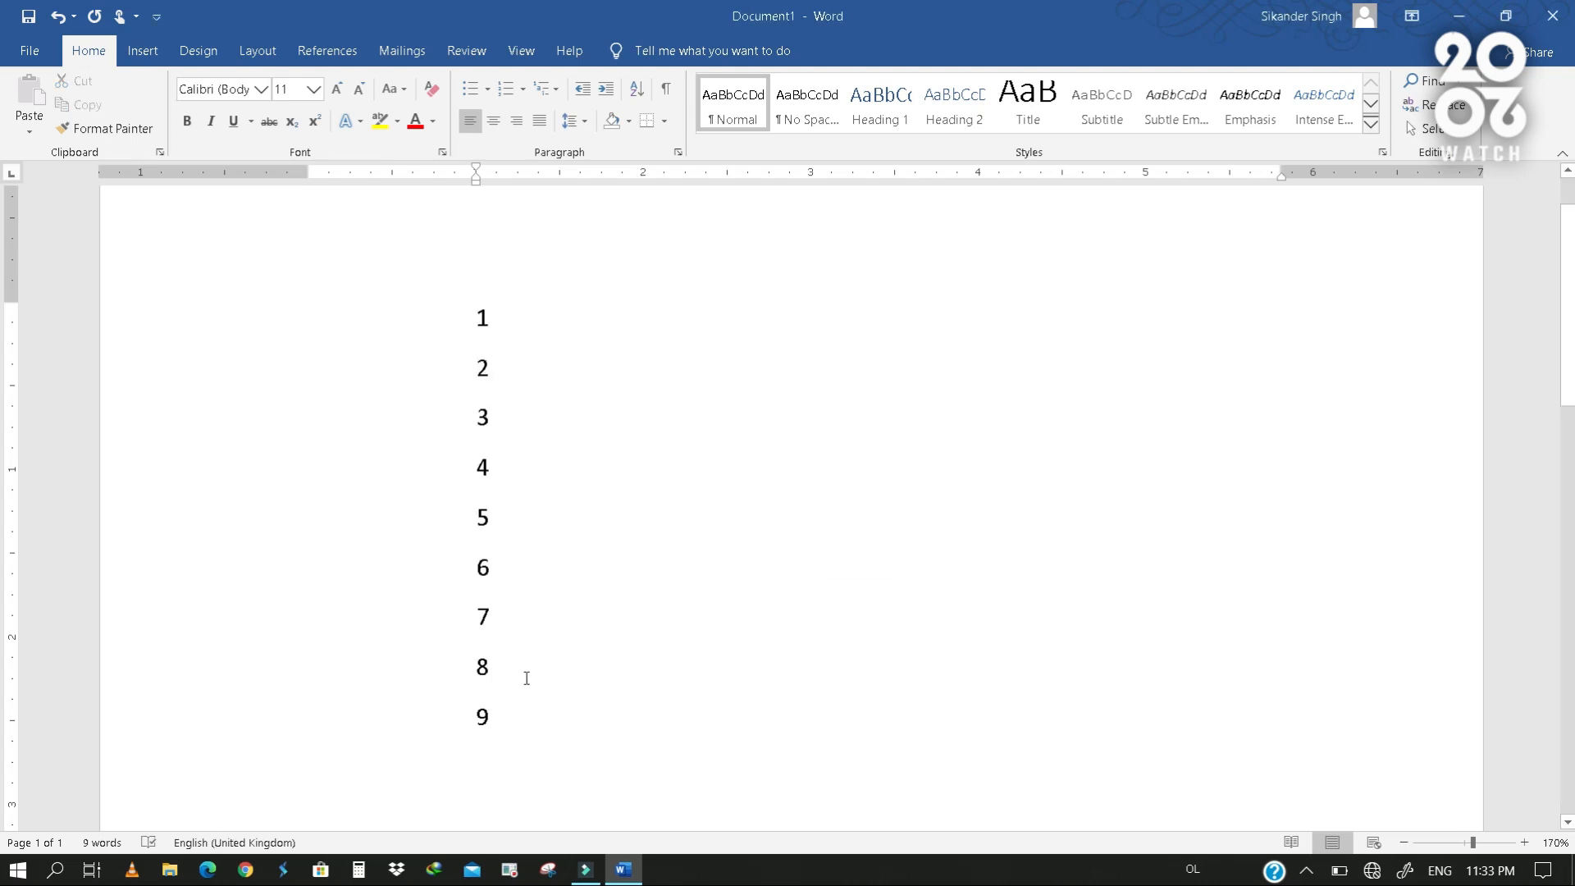
- Sort the whole list of numbers again by paragraphs as numbers in descending order
{"action": "left_click_drag", "start_coordinate": [358, 314], "coordinate": [494, 750]}
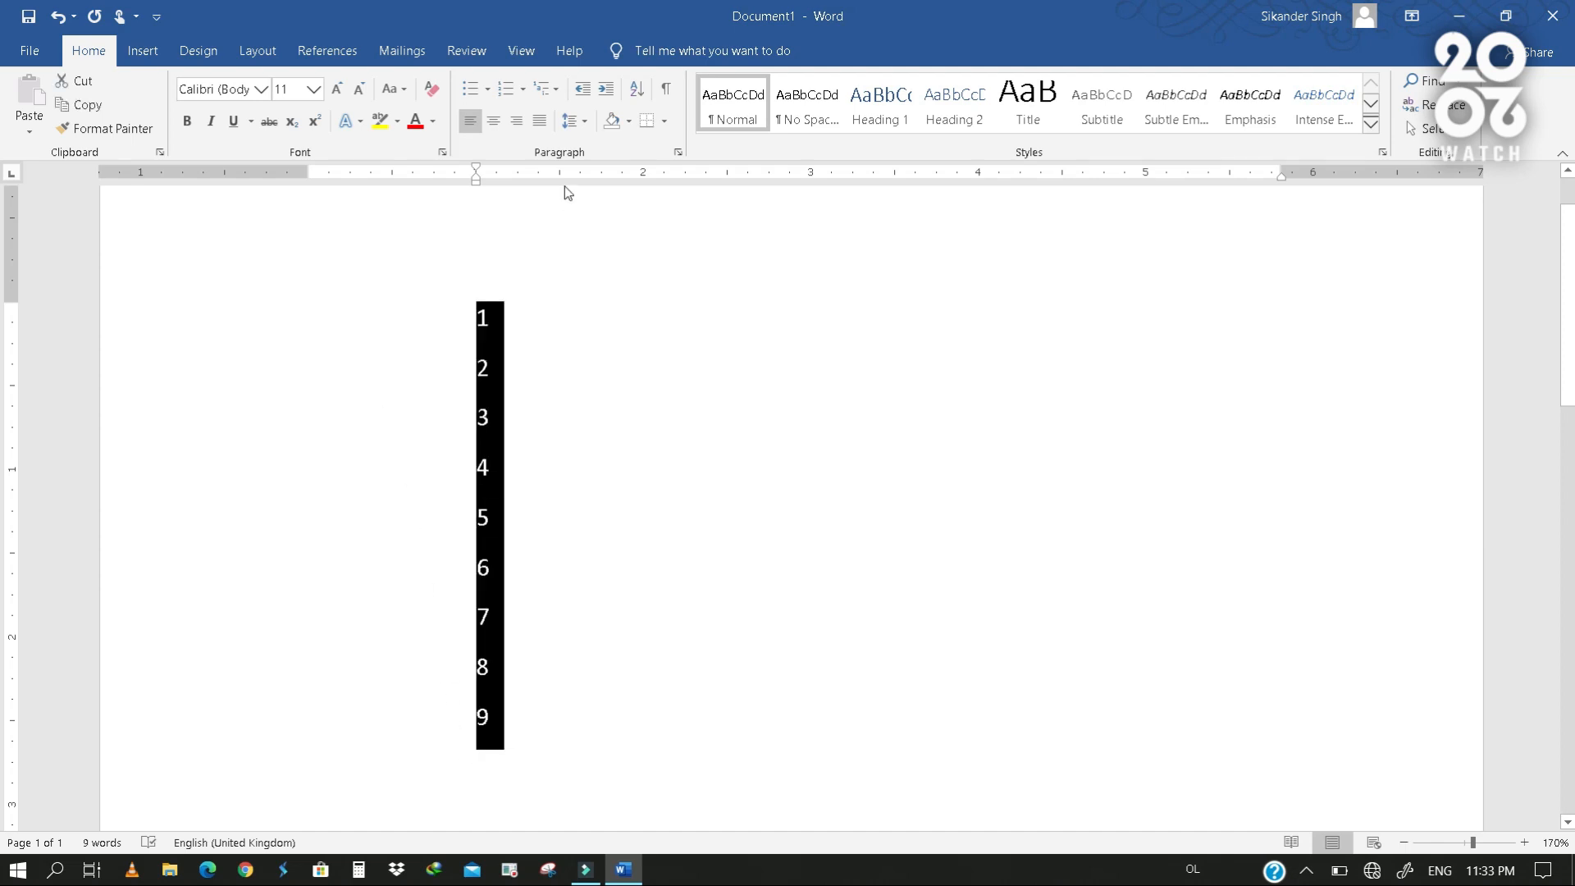
{"action": "left_click", "coordinate": [636, 91]}
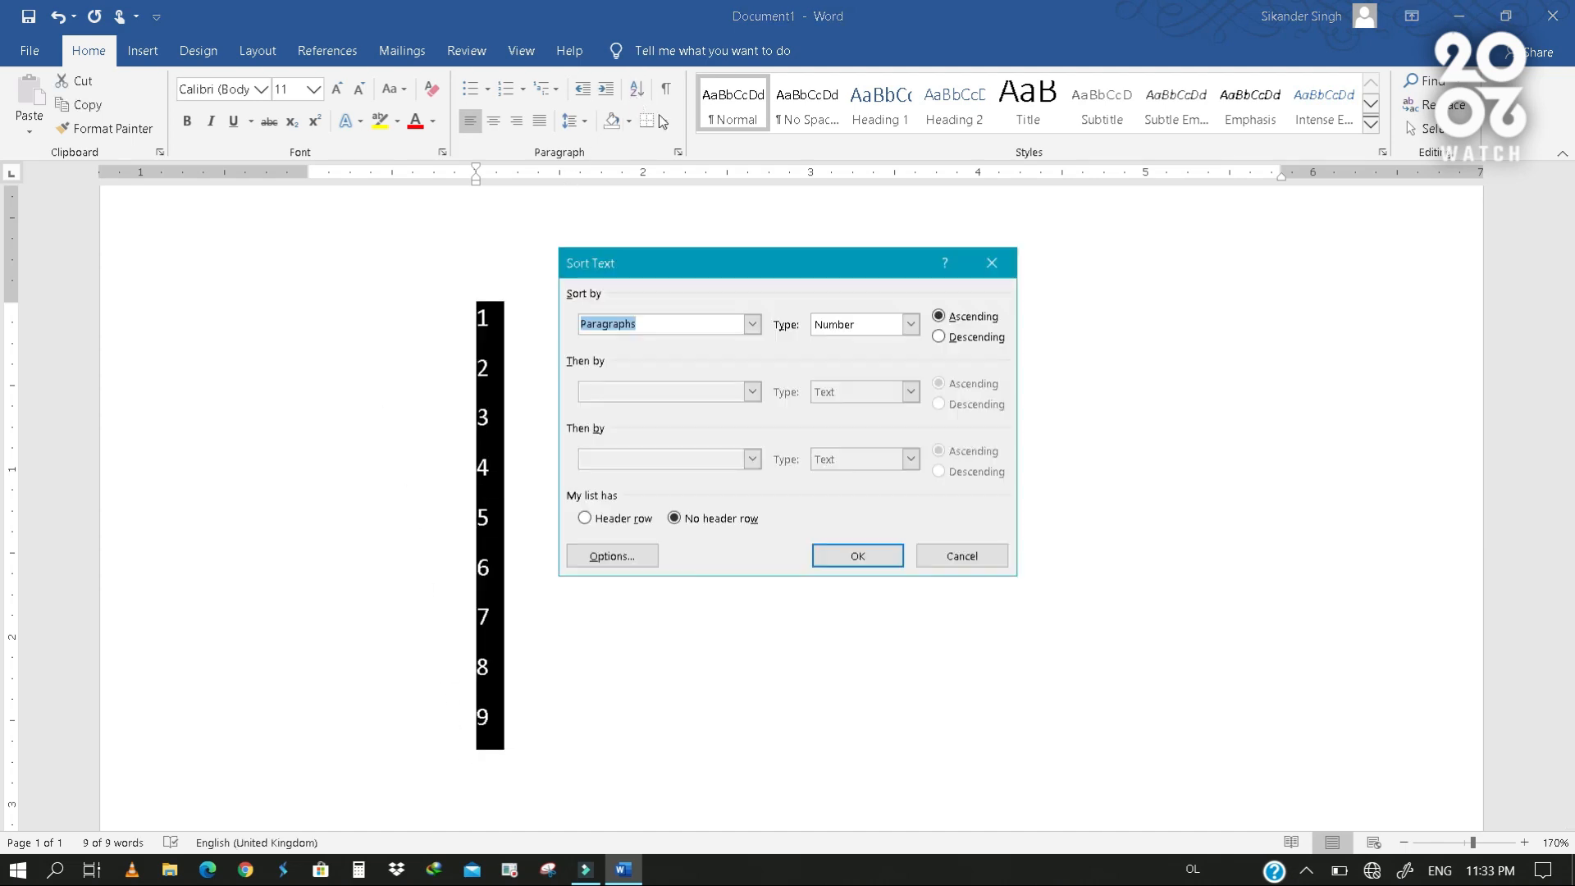
{"action": "left_click", "coordinate": [961, 337]}
{"action": "left_click", "coordinate": [881, 557]}
{"action": "left_click", "coordinate": [611, 469]}
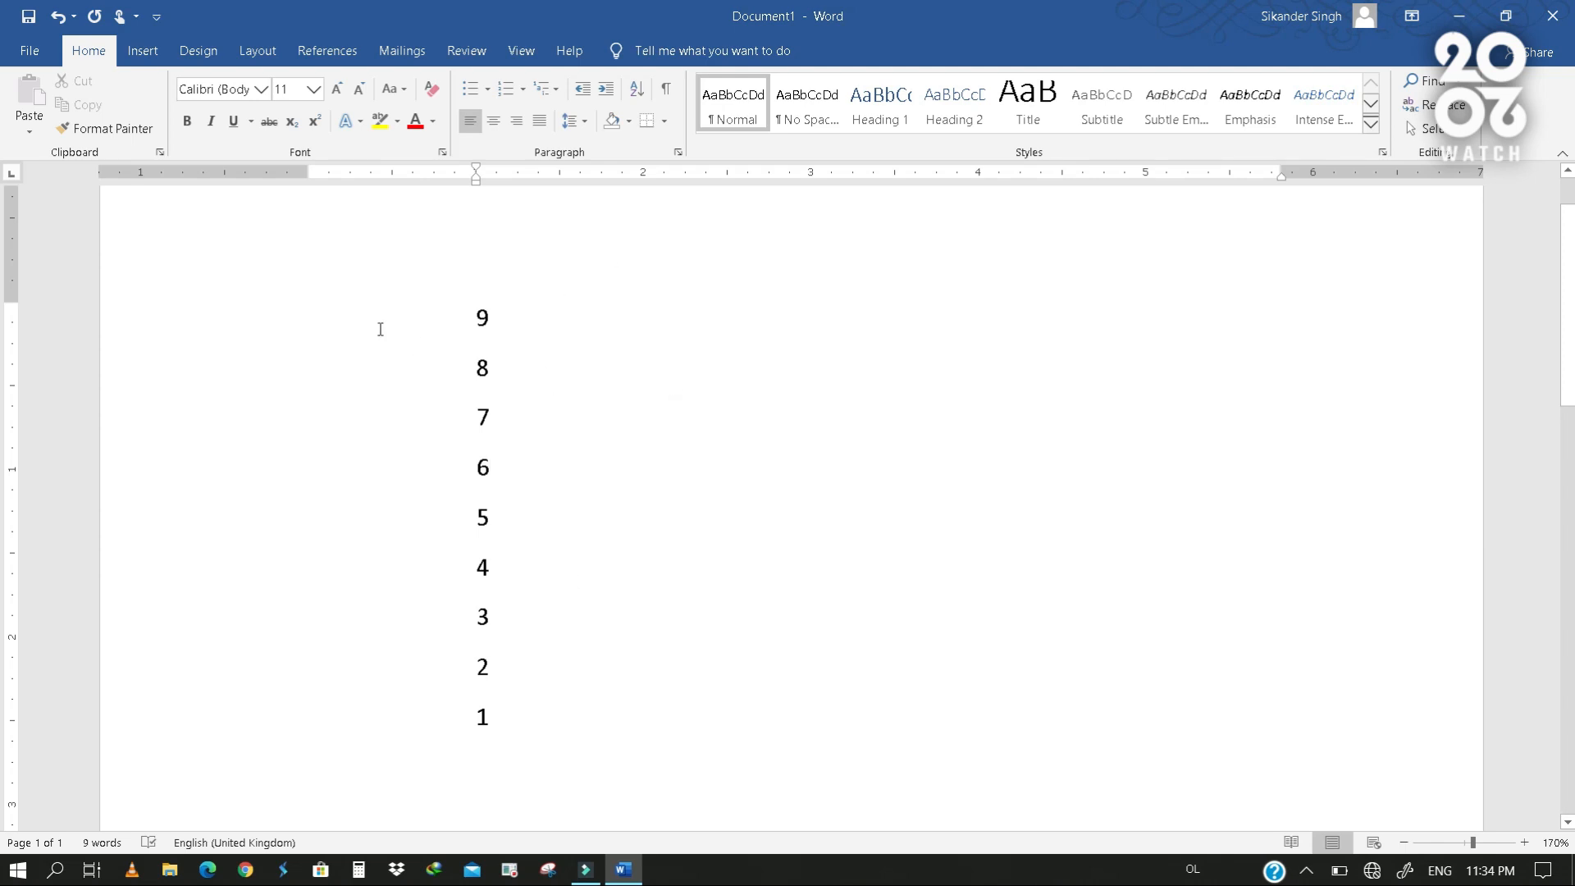
- Replace the whole number list with sample paragraphs generated by the =rand() function
{"action": "left_click_drag", "start_coordinate": [380, 326], "coordinate": [485, 728]}
{"action": "left_click", "coordinate": [531, 371]}
{"action": "key", "text": "ctrl+a"}
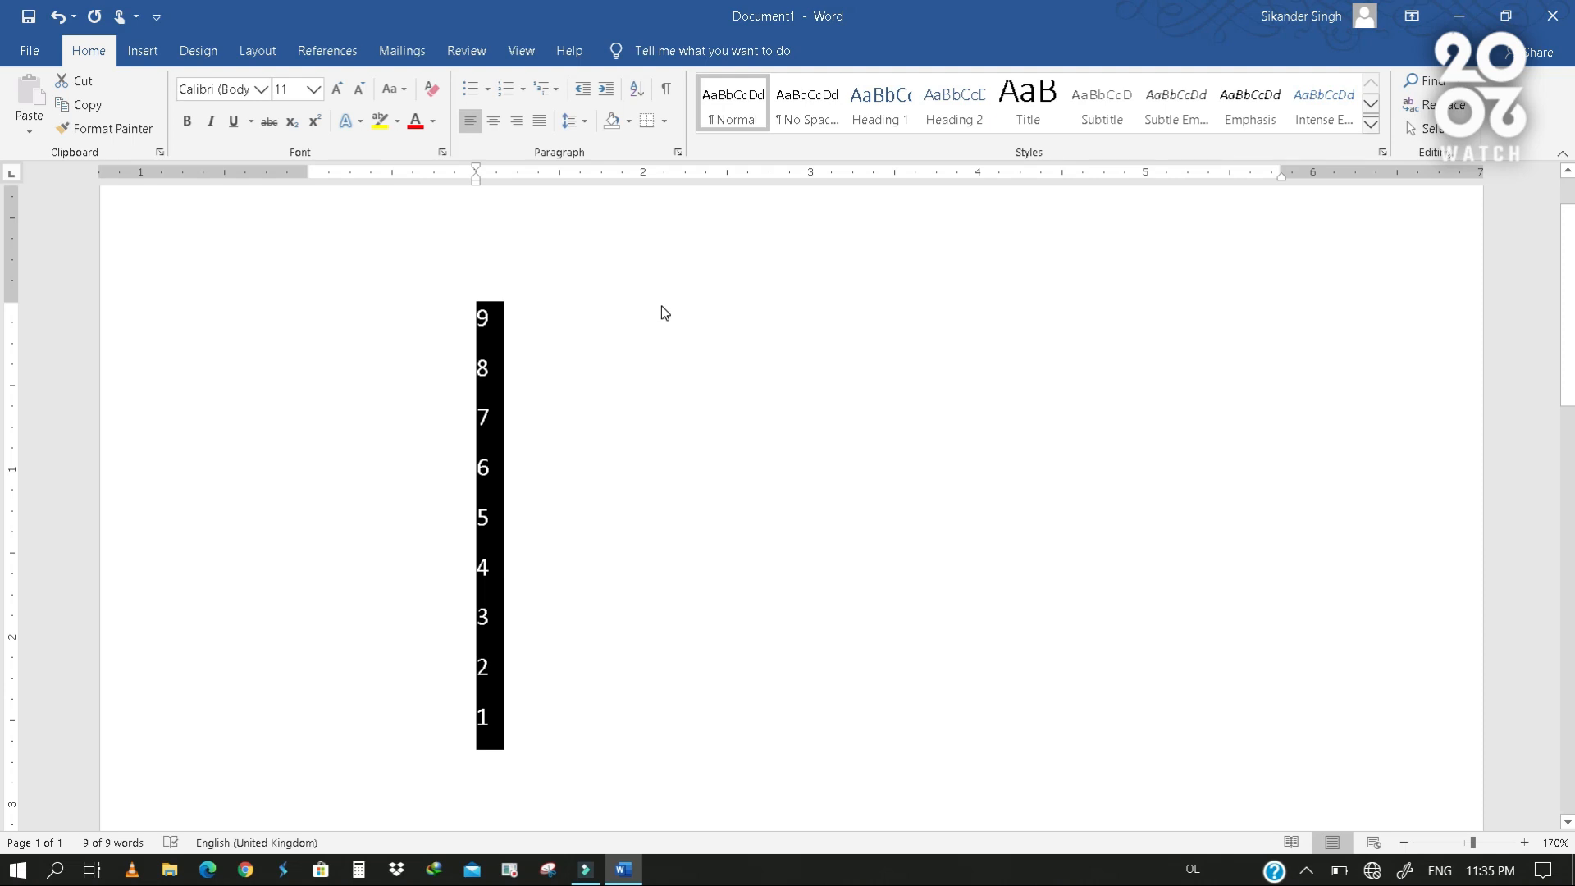
{"action": "type", "text": "=r"}
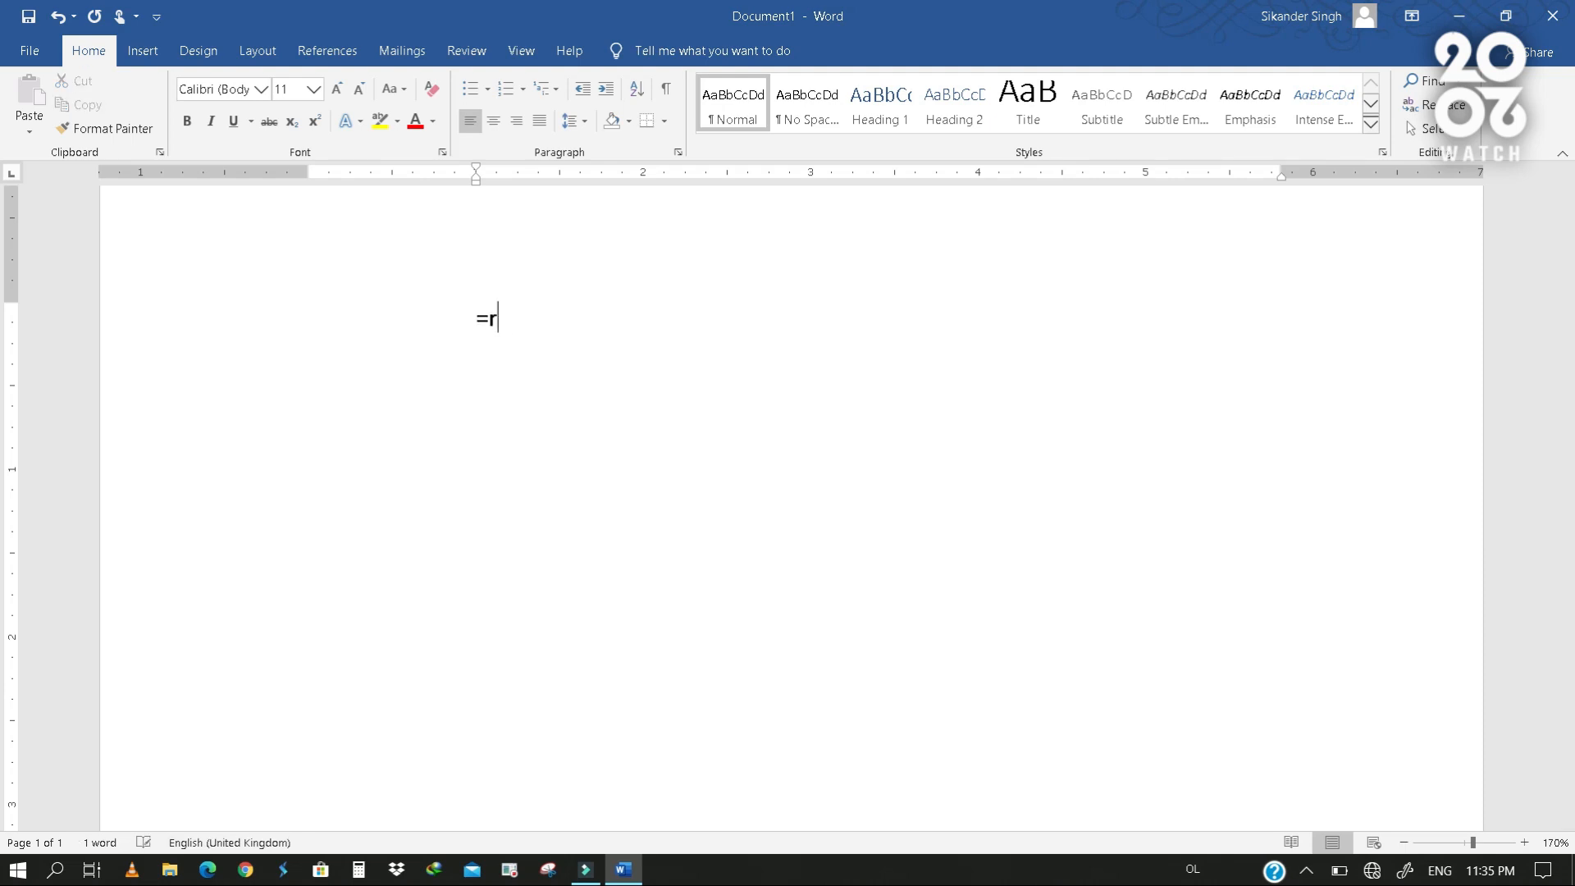
{"action": "type", "text": "and()"}
{"action": "key", "text": "Return"}
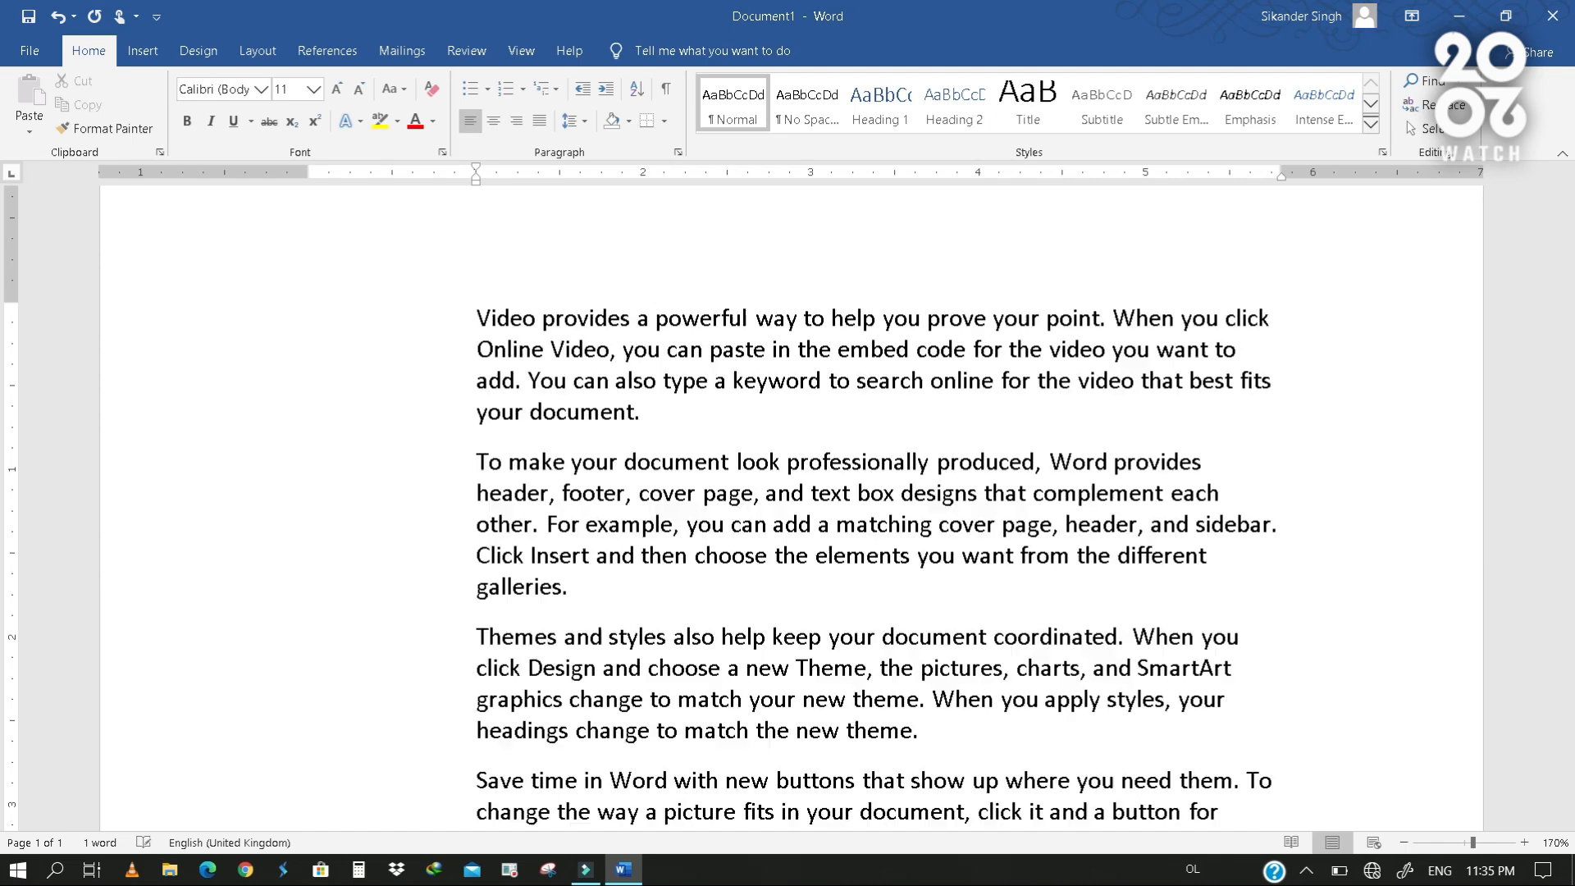
{"action": "scroll", "coordinate": [637, 298], "scroll_direction": "up", "scroll_amount": 5}
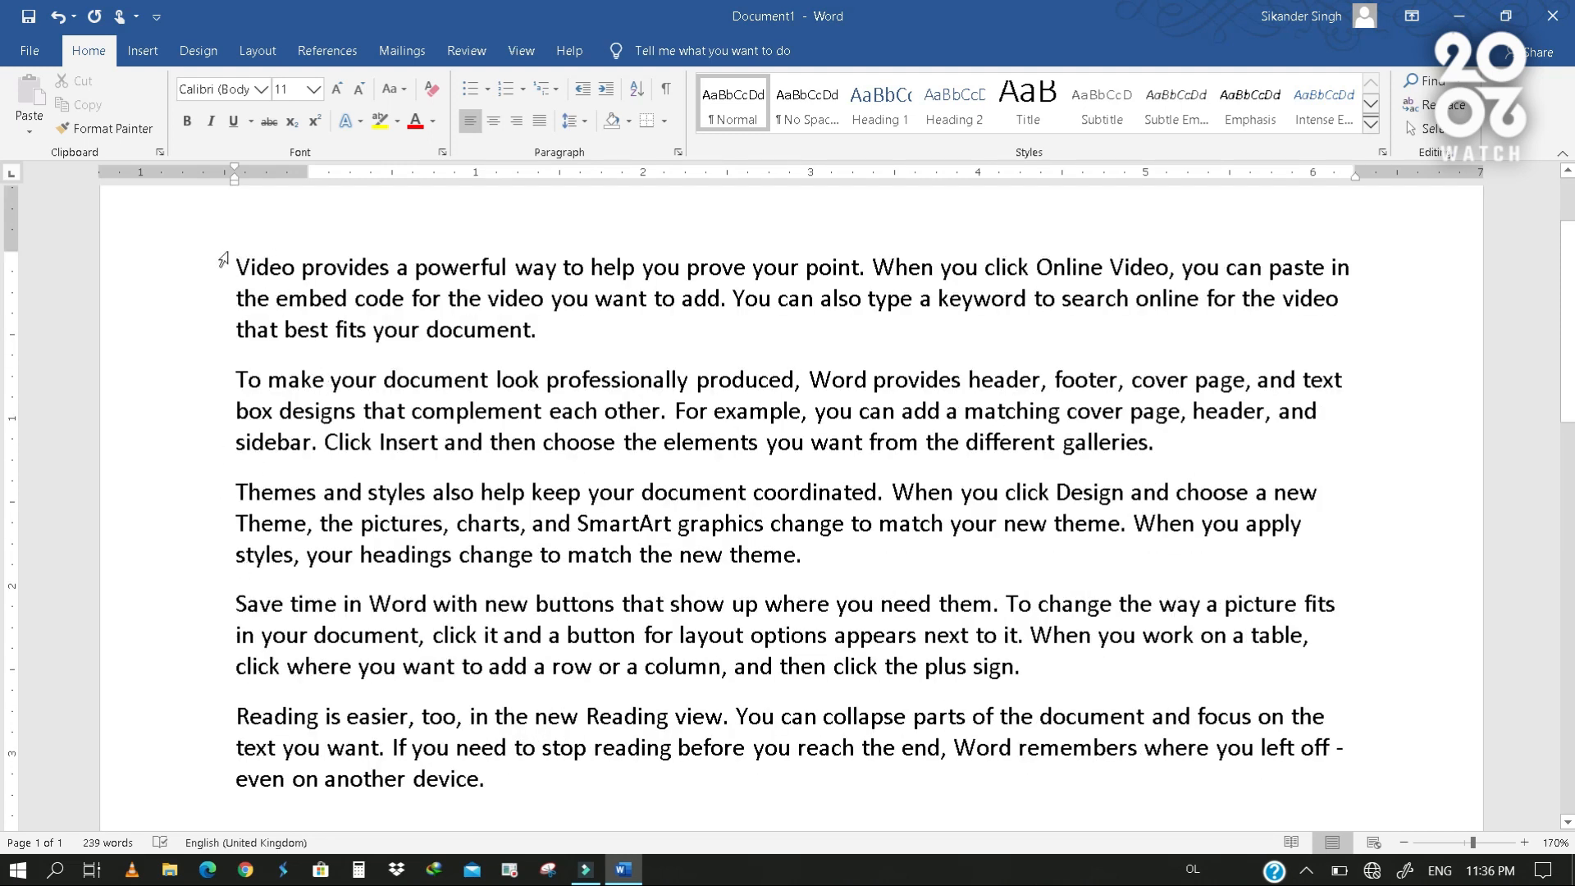
{"action": "left_click_drag", "start_coordinate": [229, 256], "coordinate": [227, 838]}
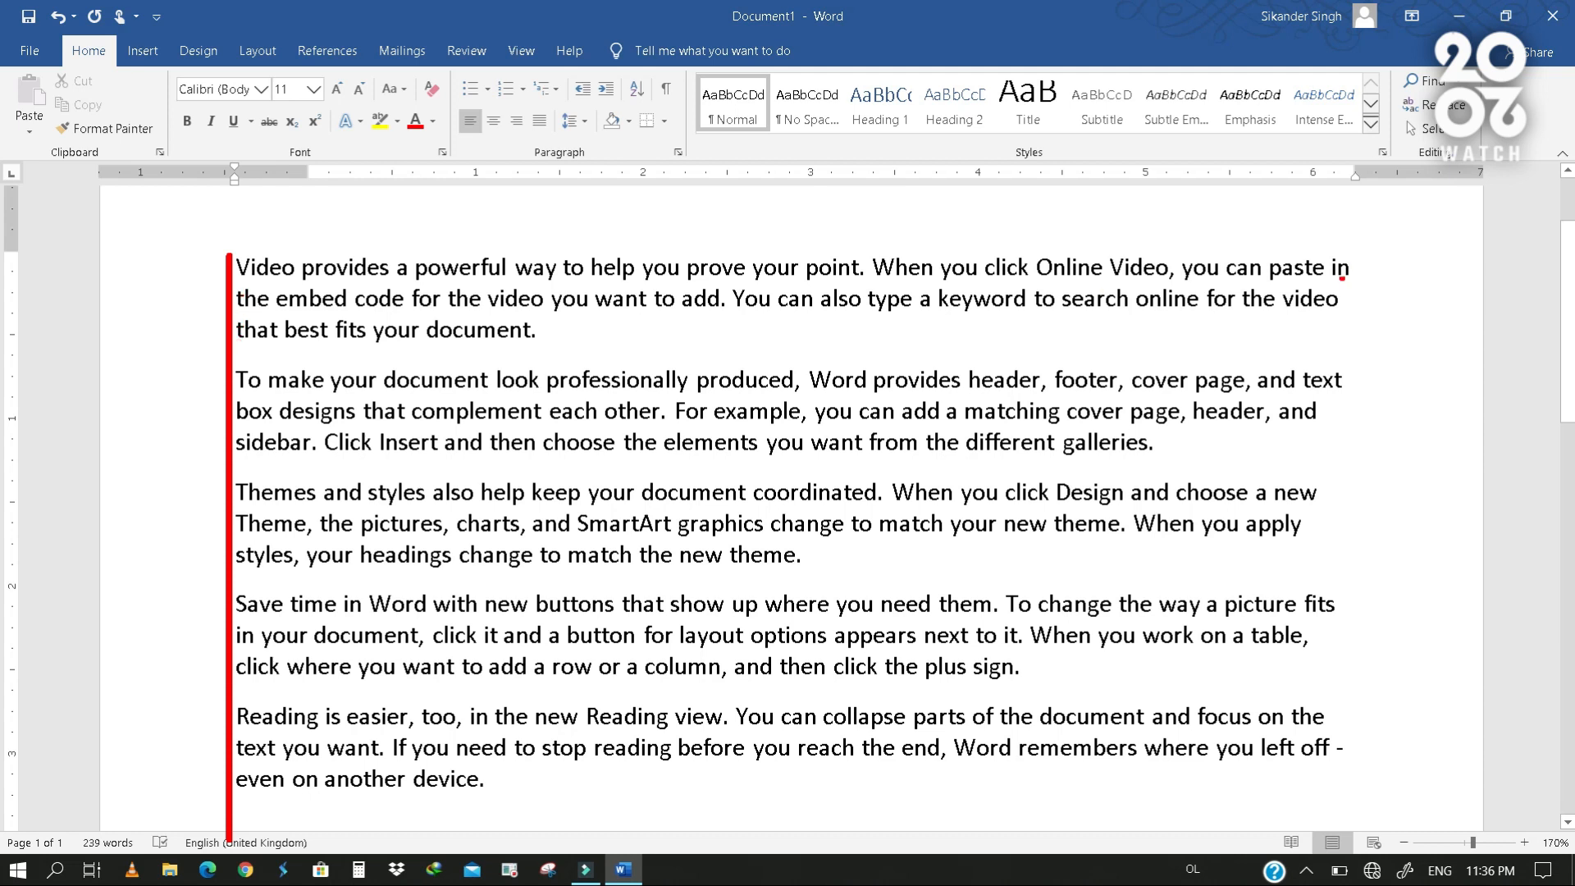
{"action": "mouse_move", "coordinate": [1364, 256]}
{"action": "left_mouse_down"}
{"action": "mouse_move", "coordinate": [1366, 389]}
{"action": "mouse_move", "coordinate": [1286, 824]}
{"action": "mouse_move", "coordinate": [1171, 820]}
{"action": "mouse_move", "coordinate": [1081, 255]}
{"action": "left_mouse_up"}
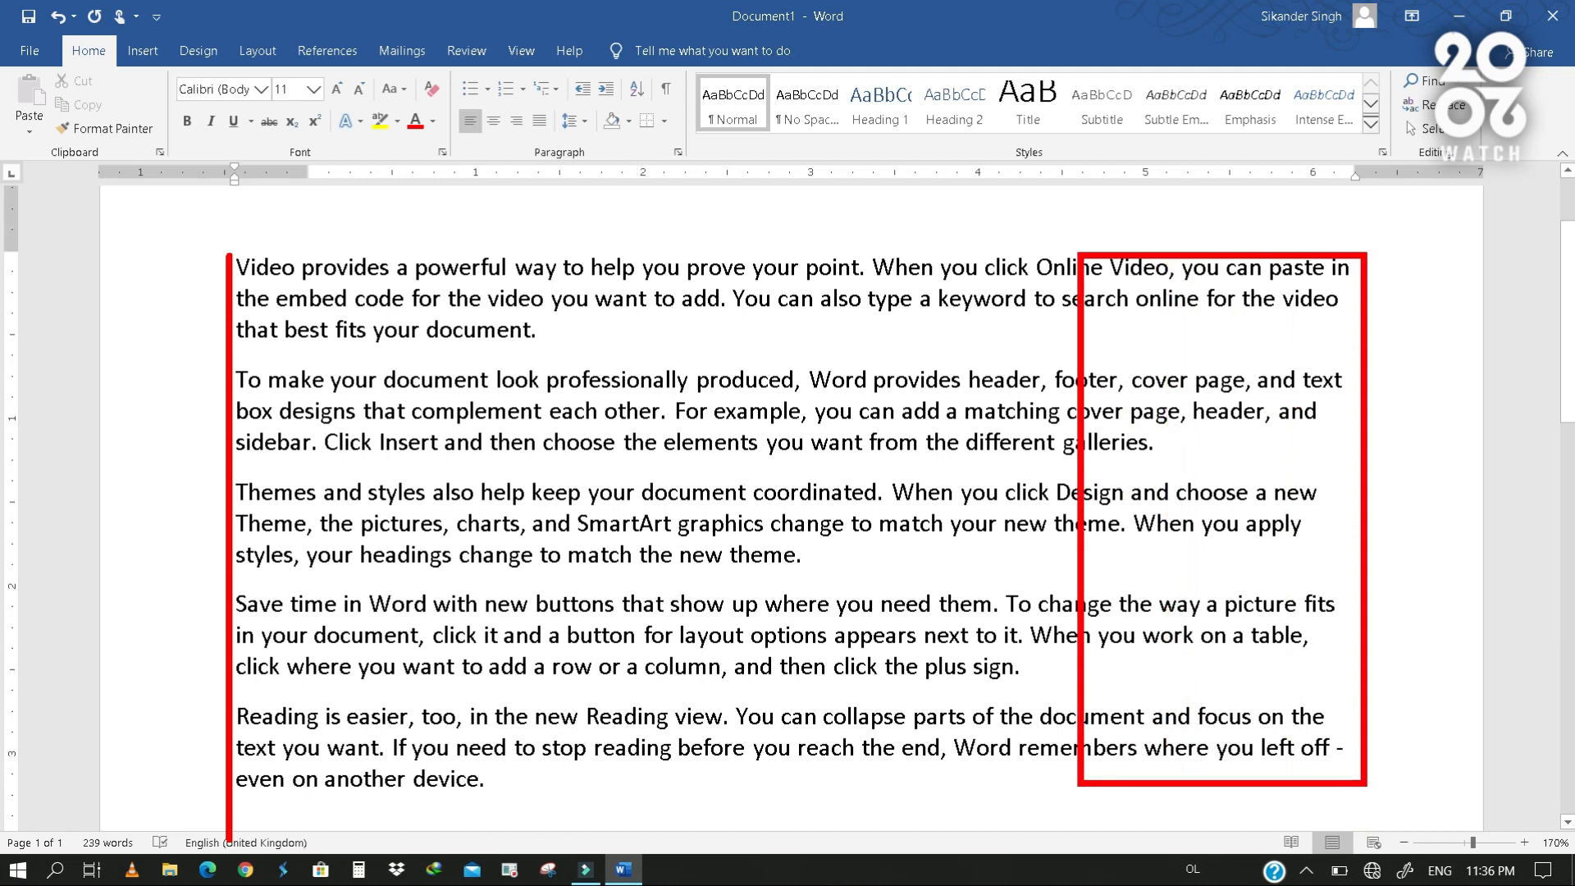
{"action": "left_click_drag", "start_coordinate": [1321, 308], "coordinate": [1341, 319]}
{"action": "left_click_drag", "start_coordinate": [1118, 465], "coordinate": [1150, 465]}
{"action": "left_click_drag", "start_coordinate": [1340, 366], "coordinate": [1357, 412]}
{"action": "left_click_drag", "start_coordinate": [1178, 435], "coordinate": [1179, 465]}
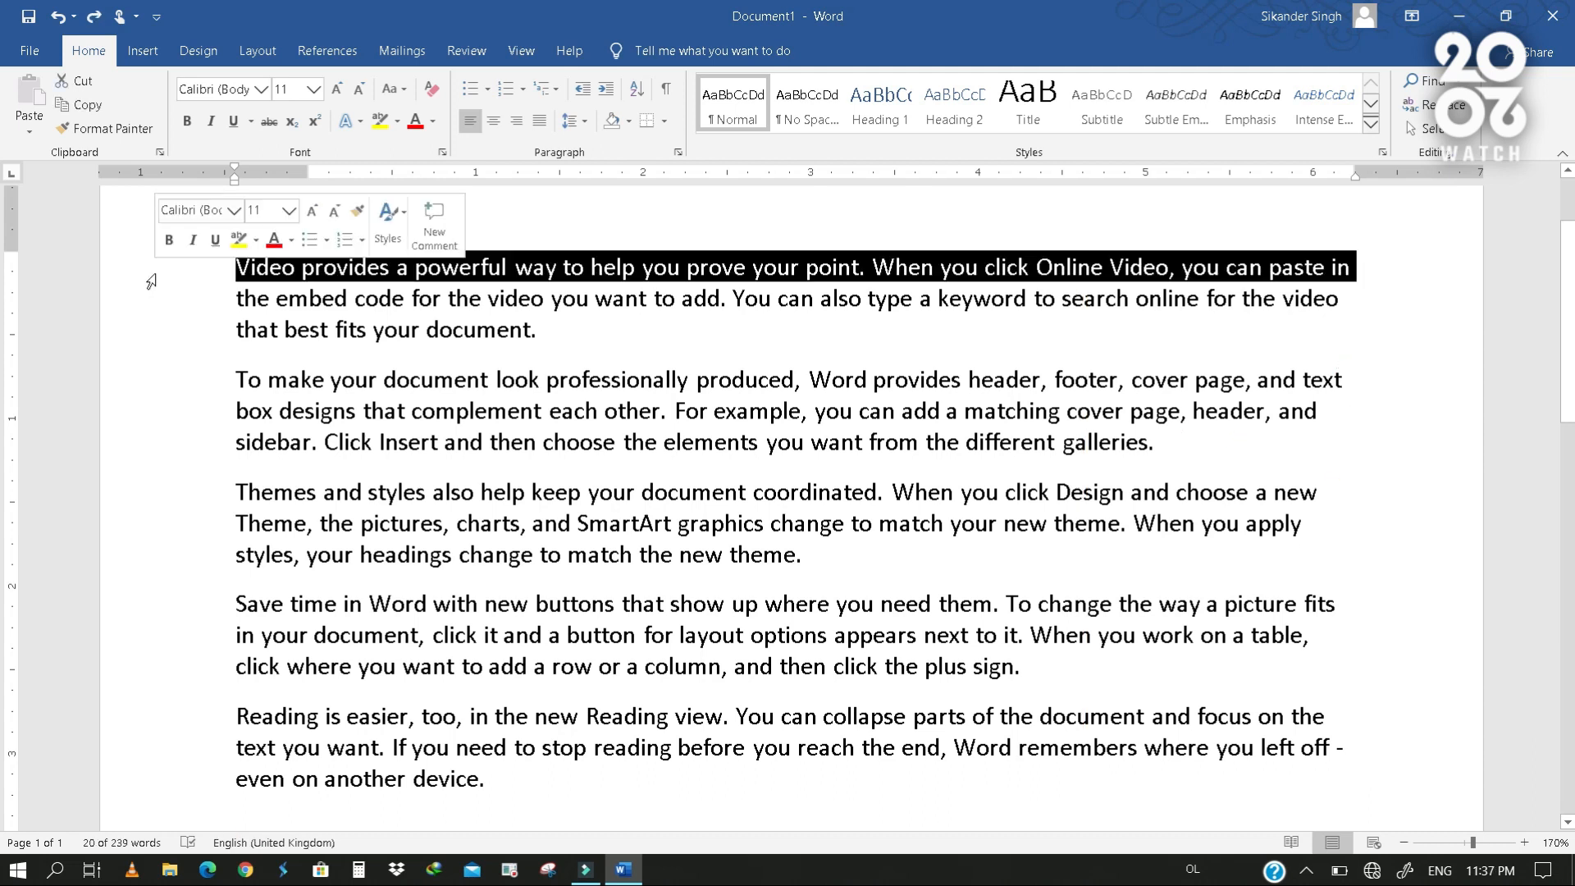
- Right-align all the sample paragraphs
{"action": "left_click_drag", "start_coordinate": [154, 277], "coordinate": [205, 783]}
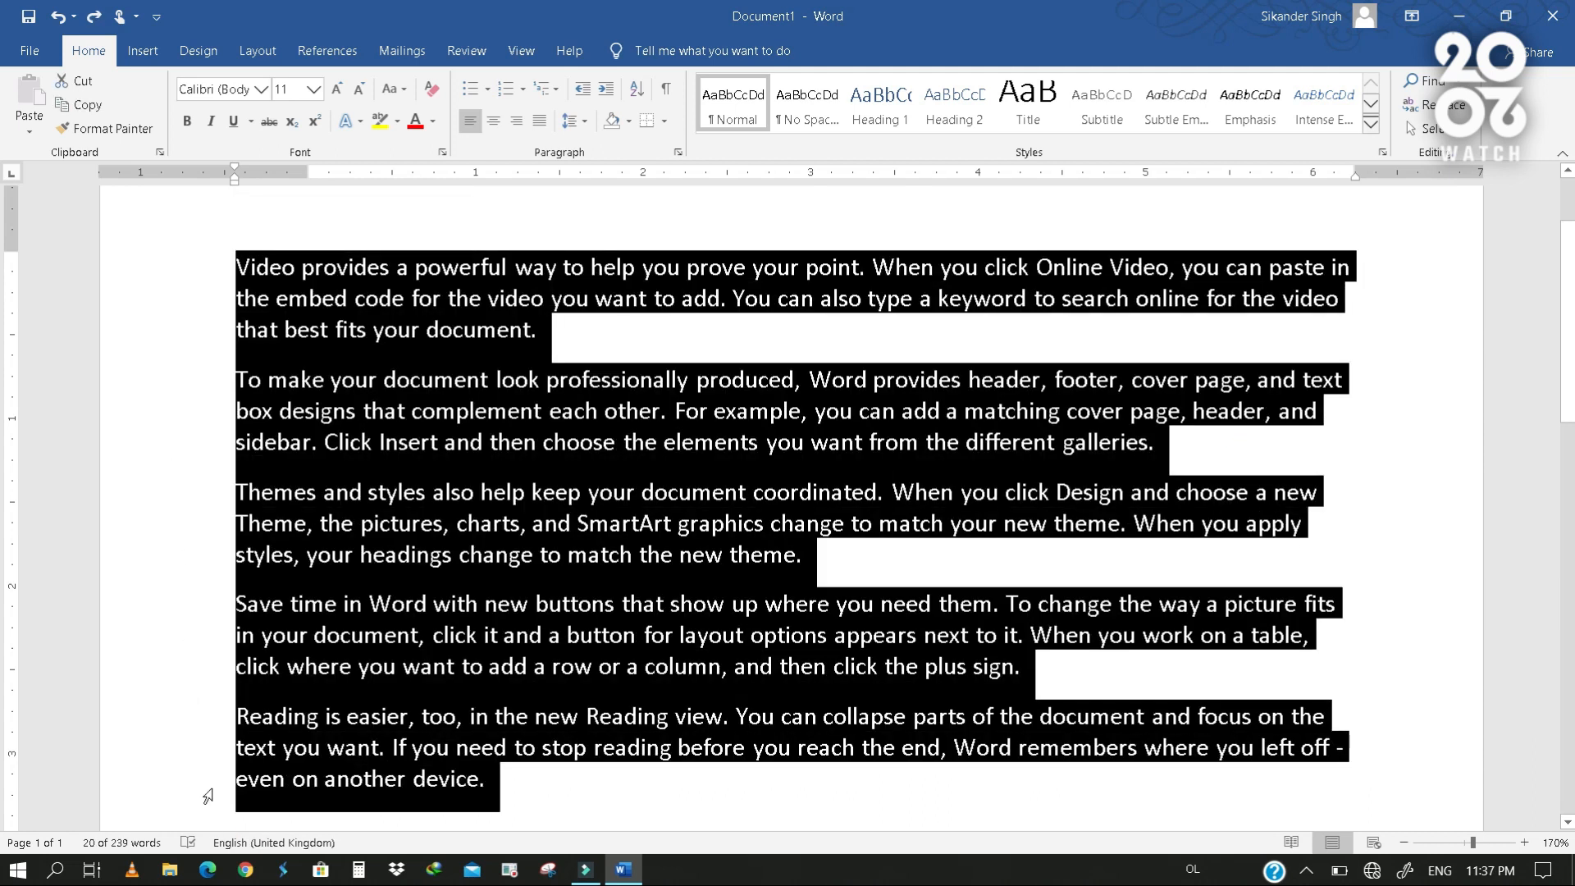
{"action": "left_click", "coordinate": [510, 130]}
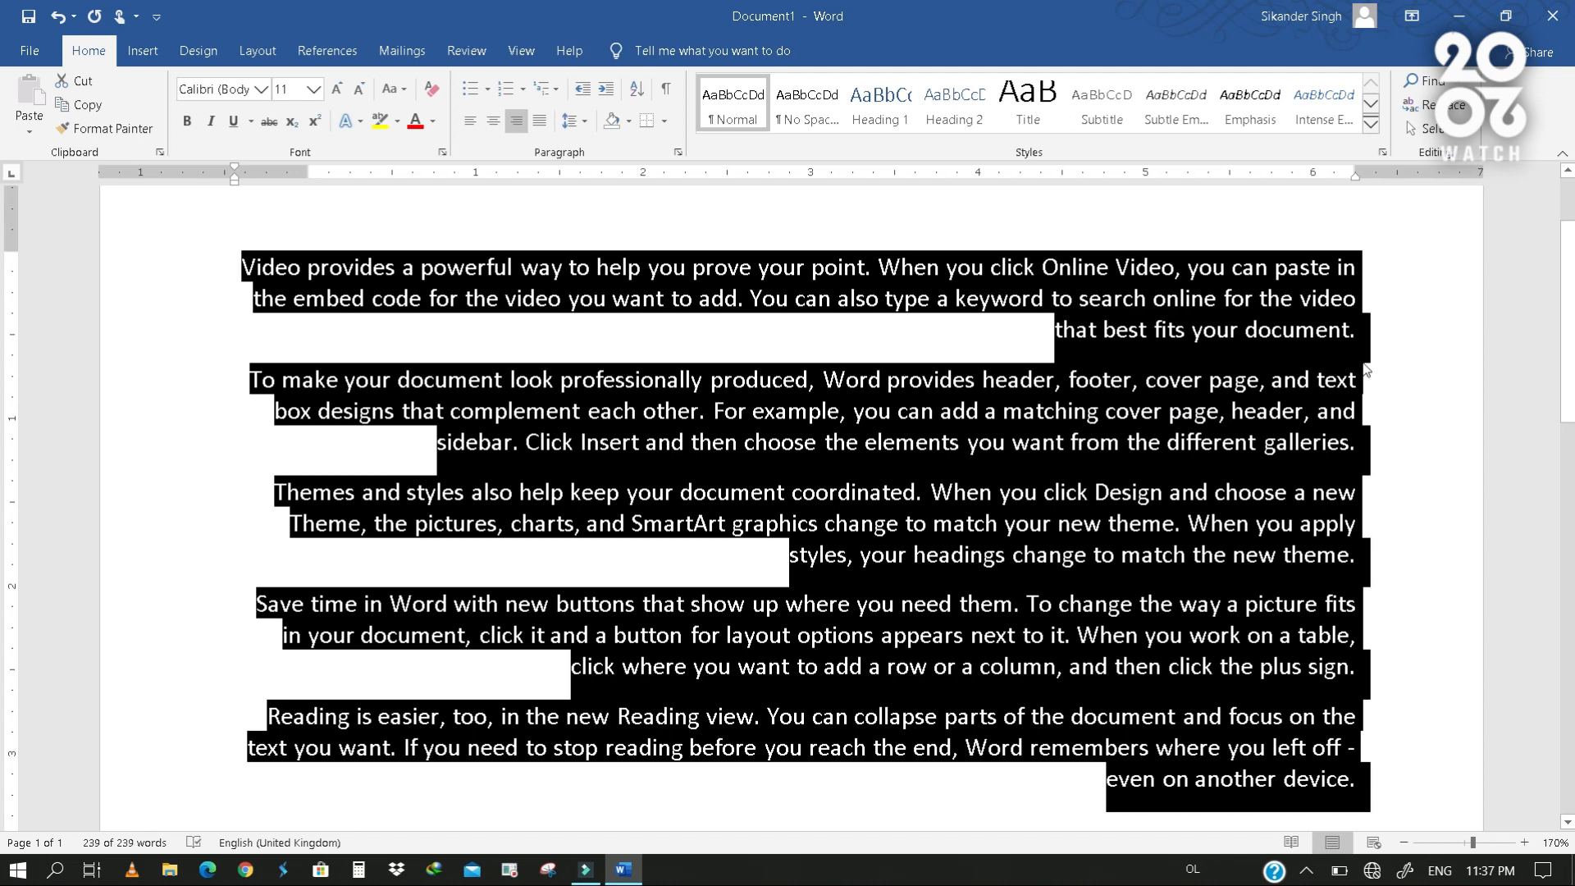
{"action": "left_click", "coordinate": [1401, 338]}
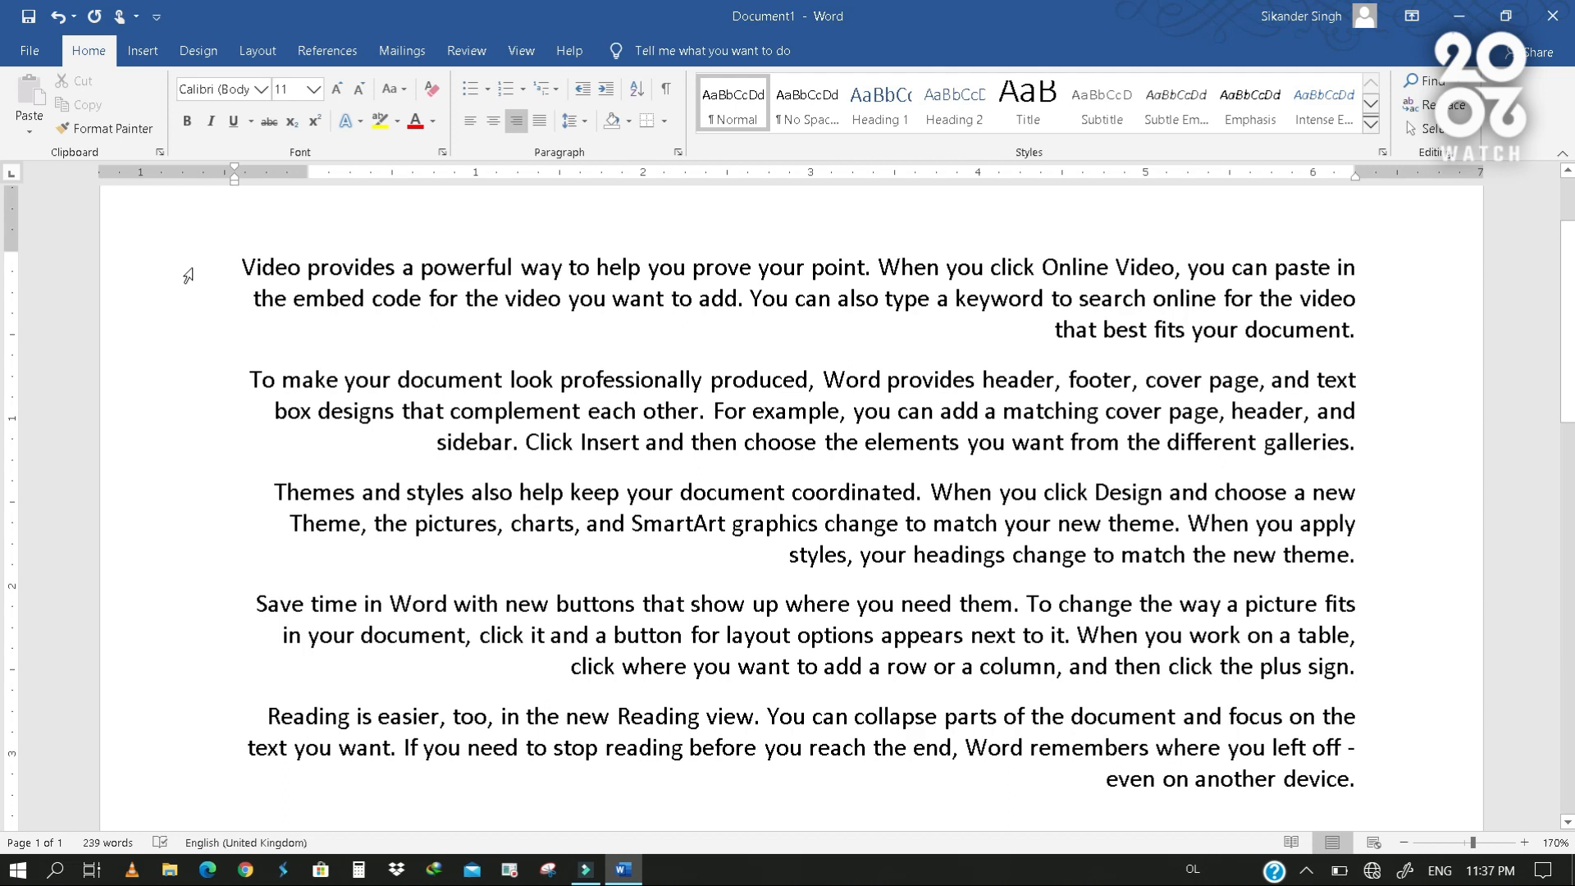
- Return all the sample paragraphs to left alignment and then center them
{"action": "left_click_drag", "start_coordinate": [188, 275], "coordinate": [190, 769]}
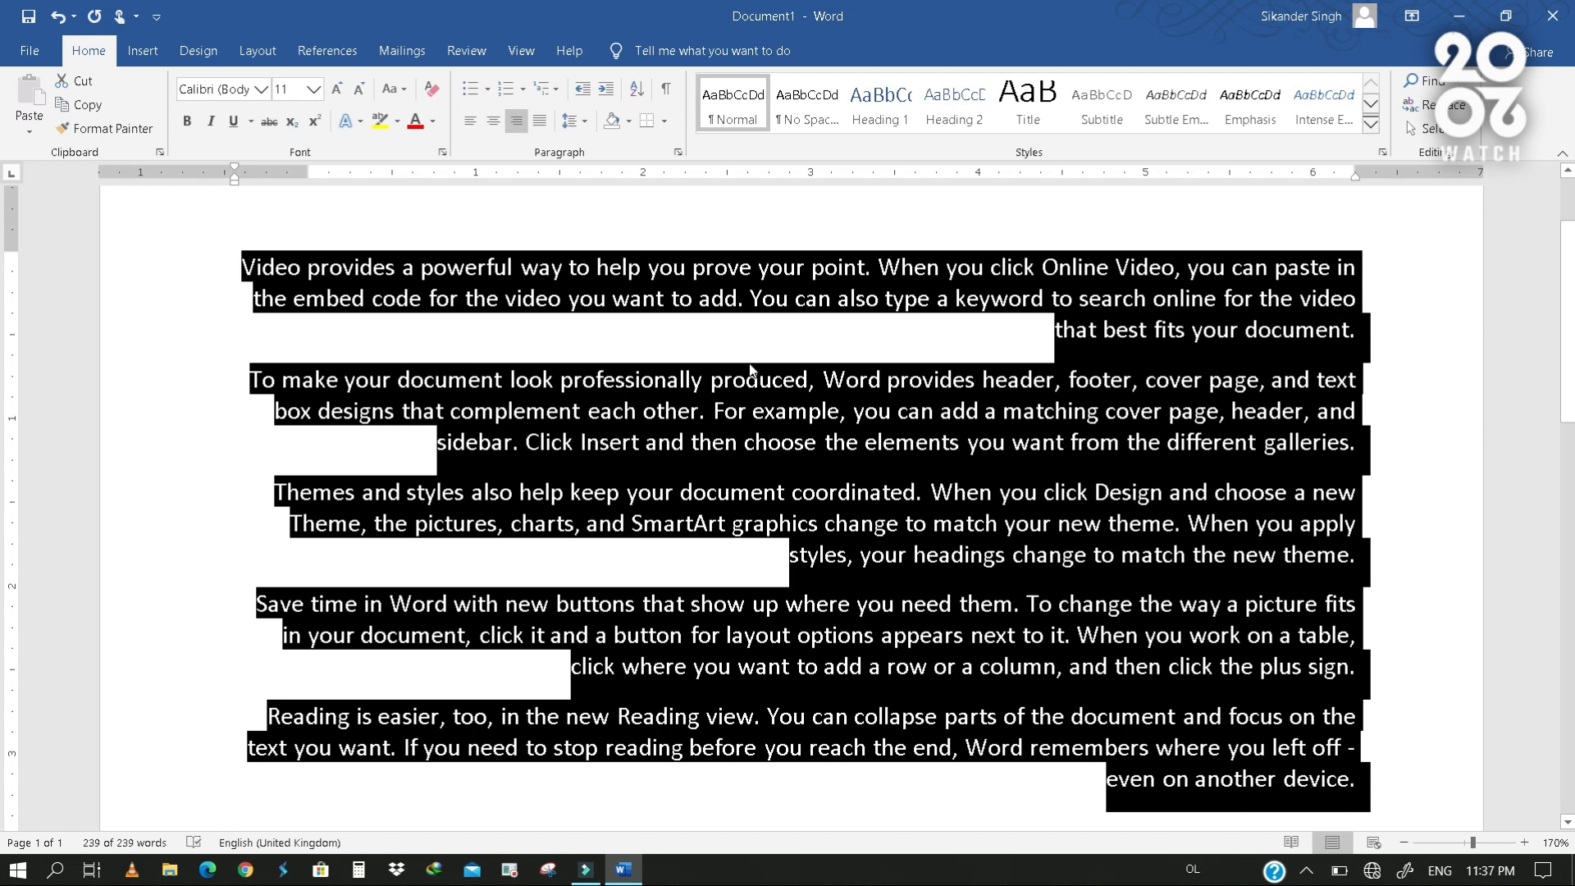
{"action": "left_click", "coordinate": [471, 121]}
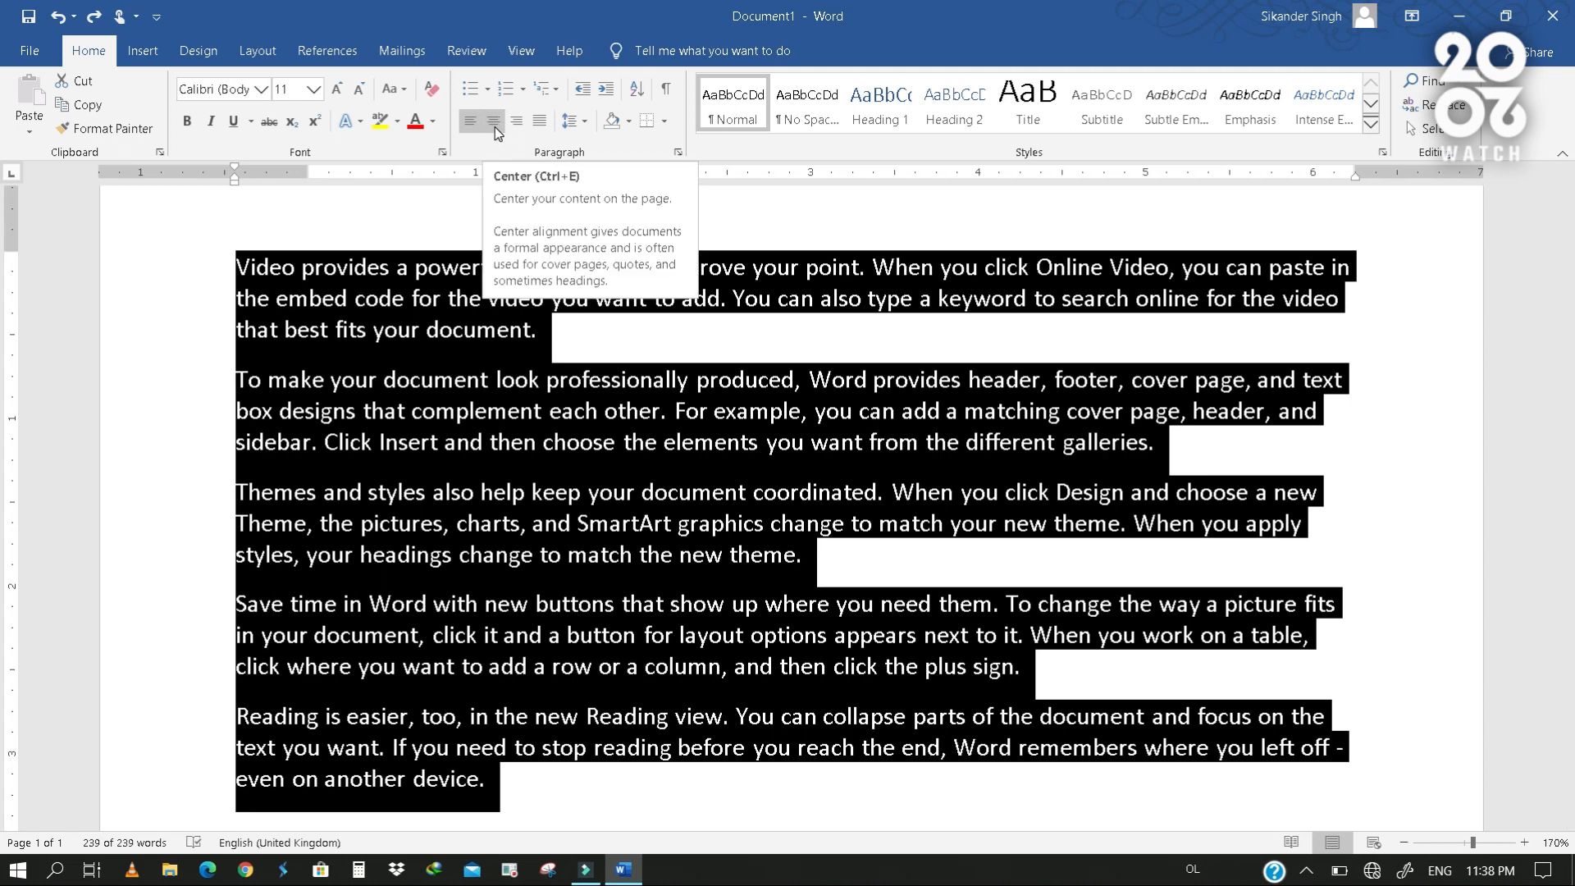
{"action": "left_click", "coordinate": [495, 123]}
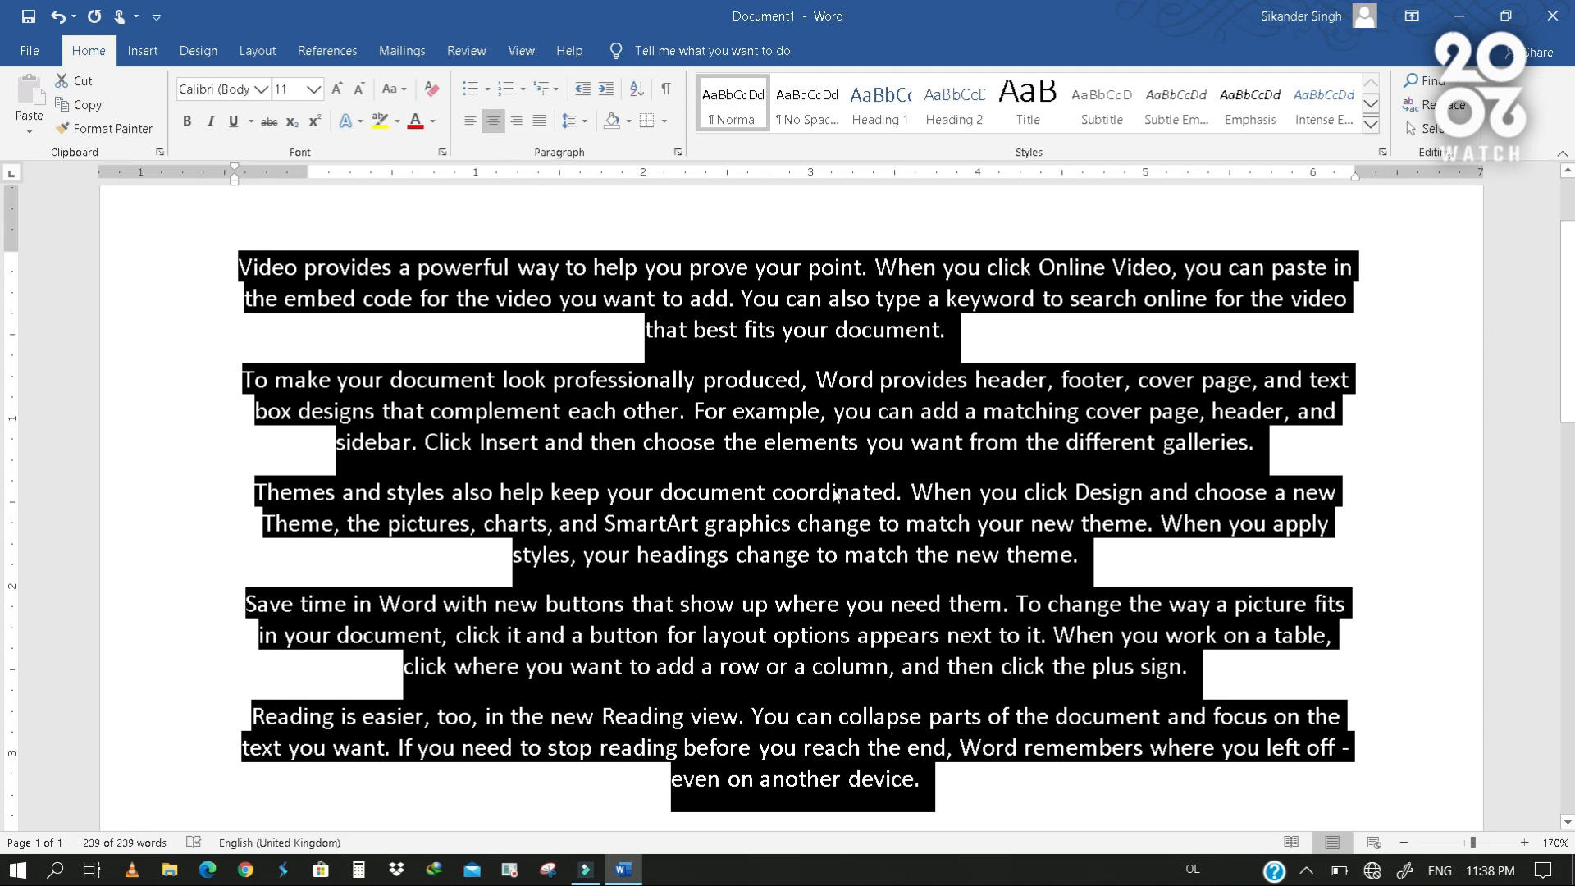
{"action": "left_click", "coordinate": [803, 411]}
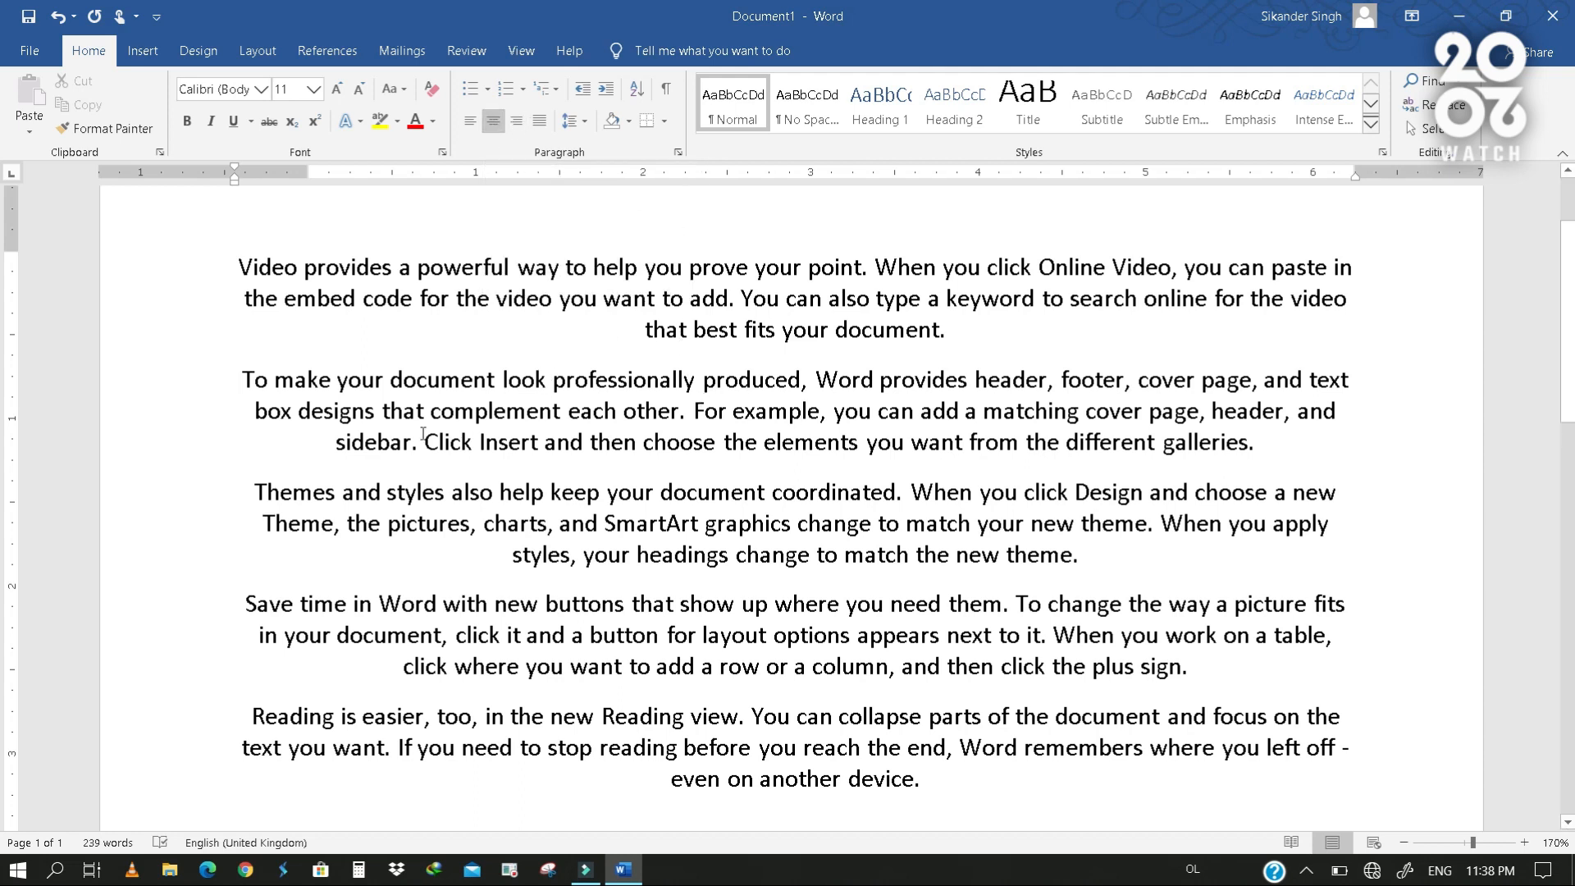
- Justify all the sample paragraphs so the text is distributed evenly between the margins
{"action": "left_click_drag", "start_coordinate": [160, 270], "coordinate": [238, 794]}
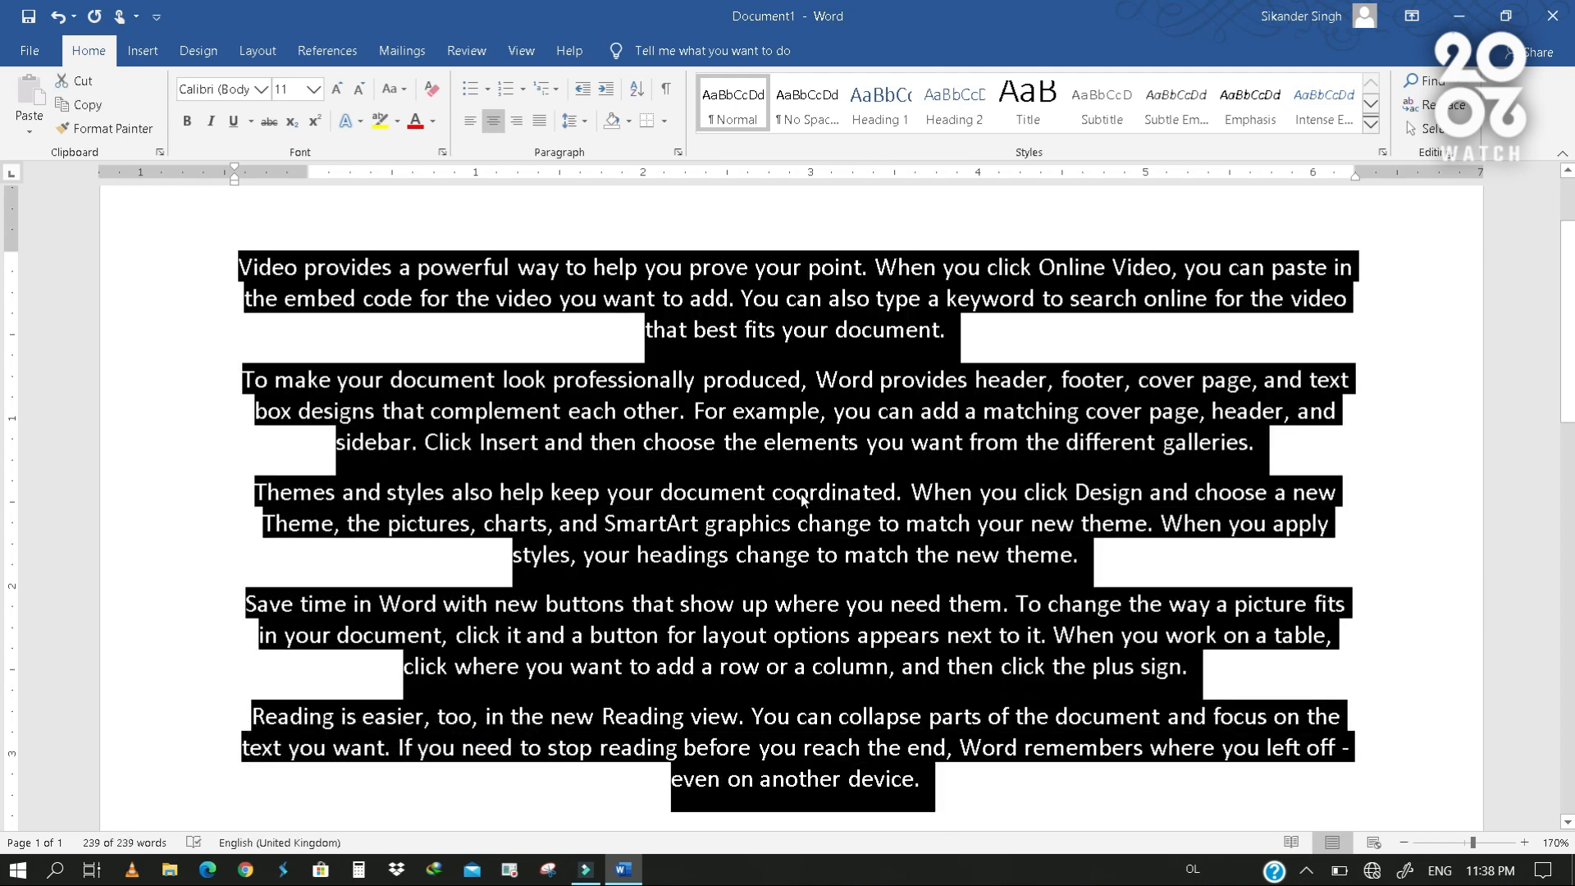
{"action": "left_click", "coordinate": [539, 123]}
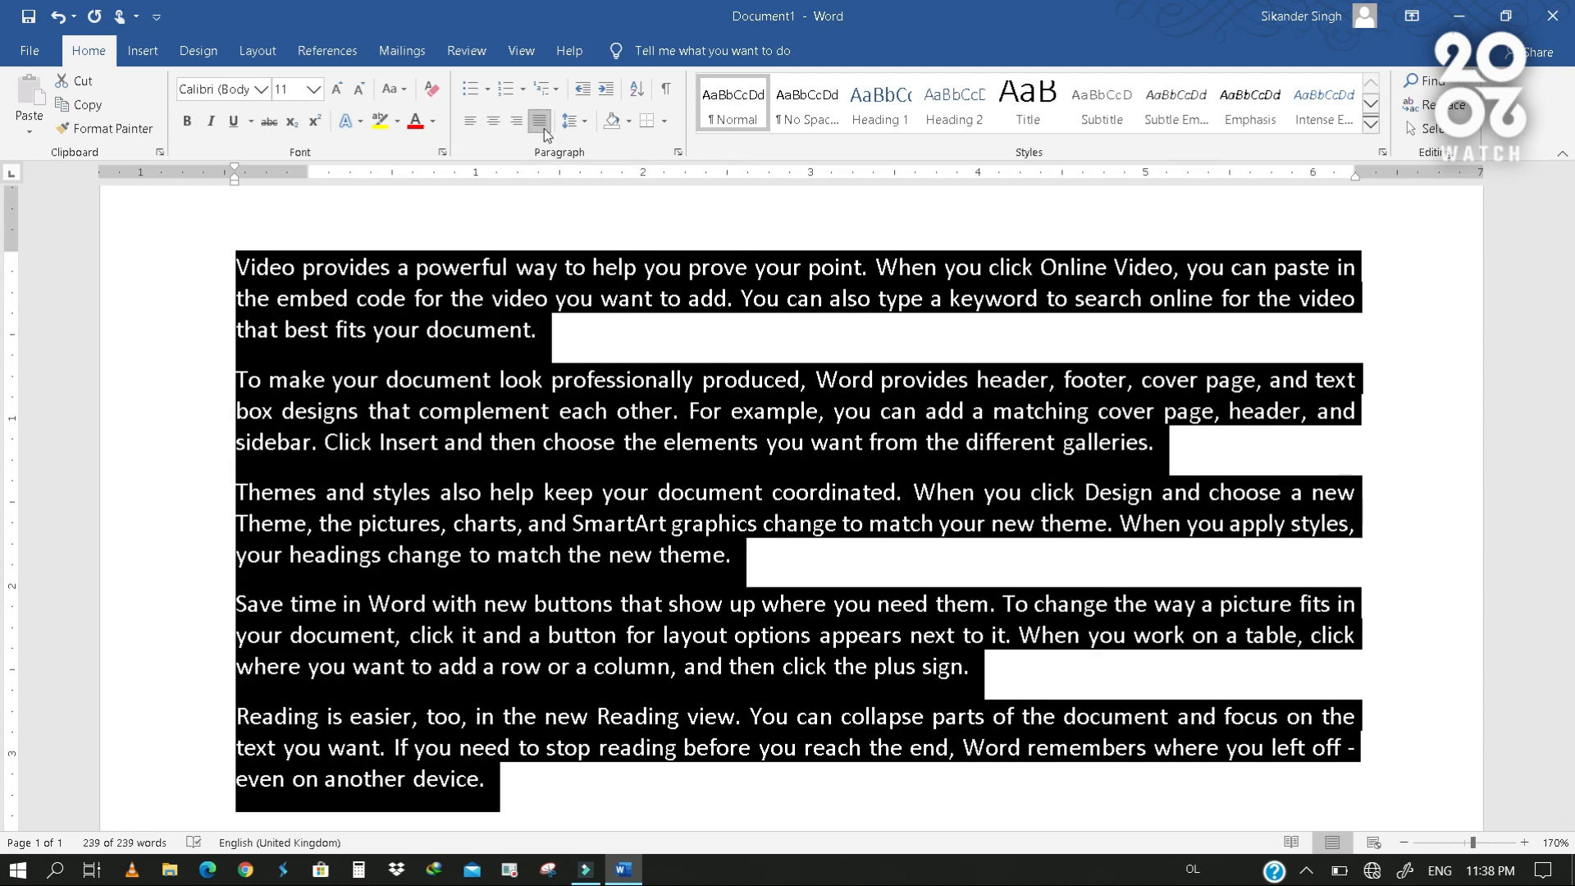
{"action": "left_click", "coordinate": [645, 379]}
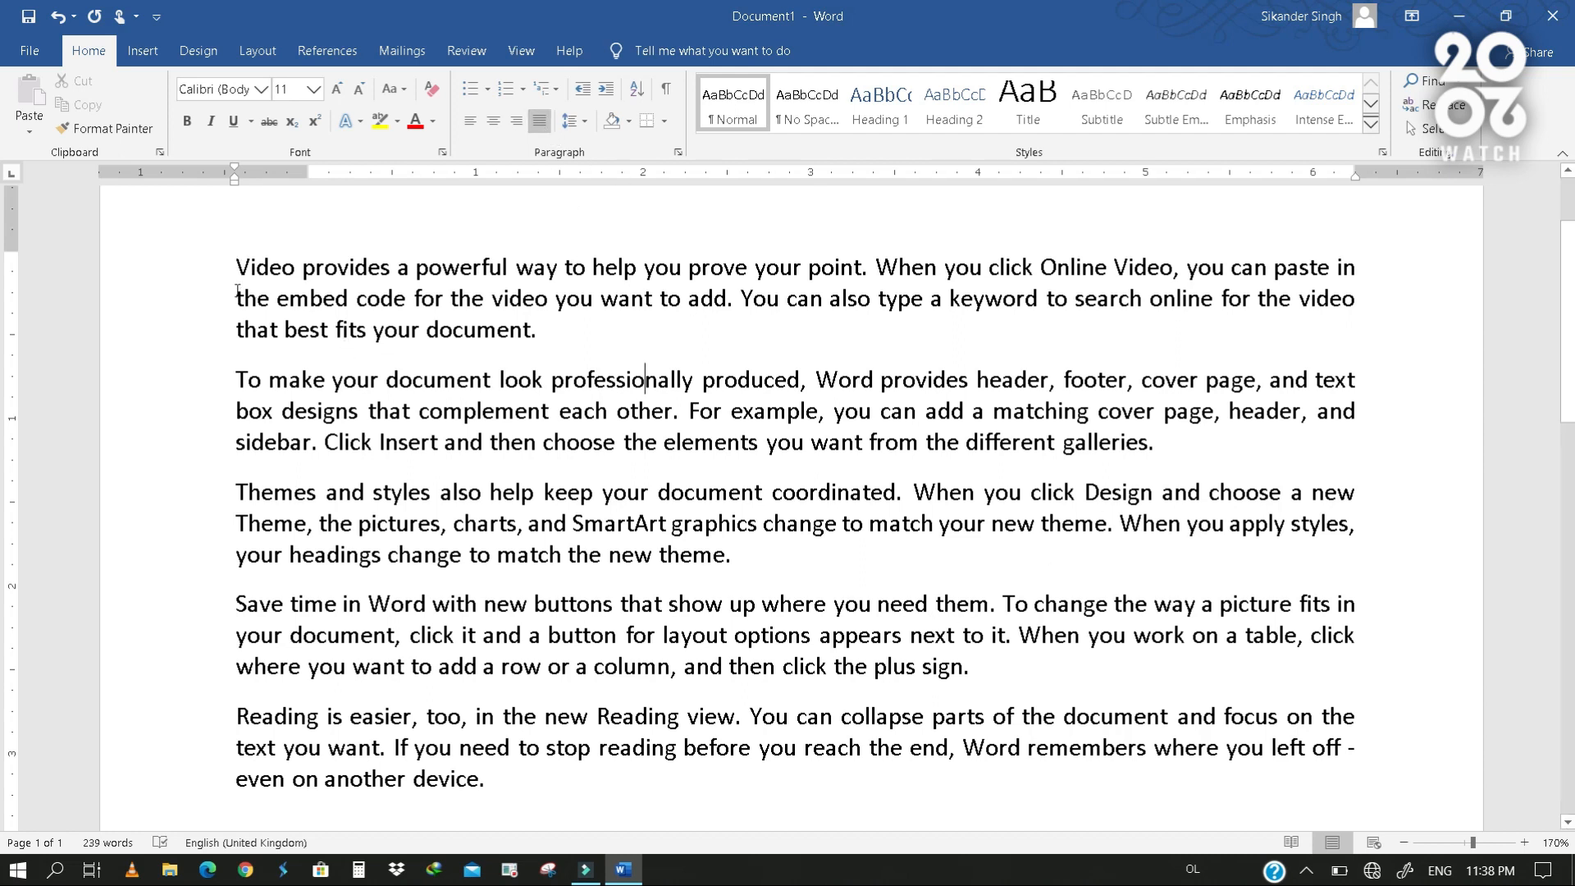
{"action": "mouse_move", "coordinate": [237, 263]}
{"action": "left_mouse_down"}
{"action": "mouse_move", "coordinate": [227, 861]}
{"action": "mouse_move", "coordinate": [228, 809]}
{"action": "left_mouse_up"}
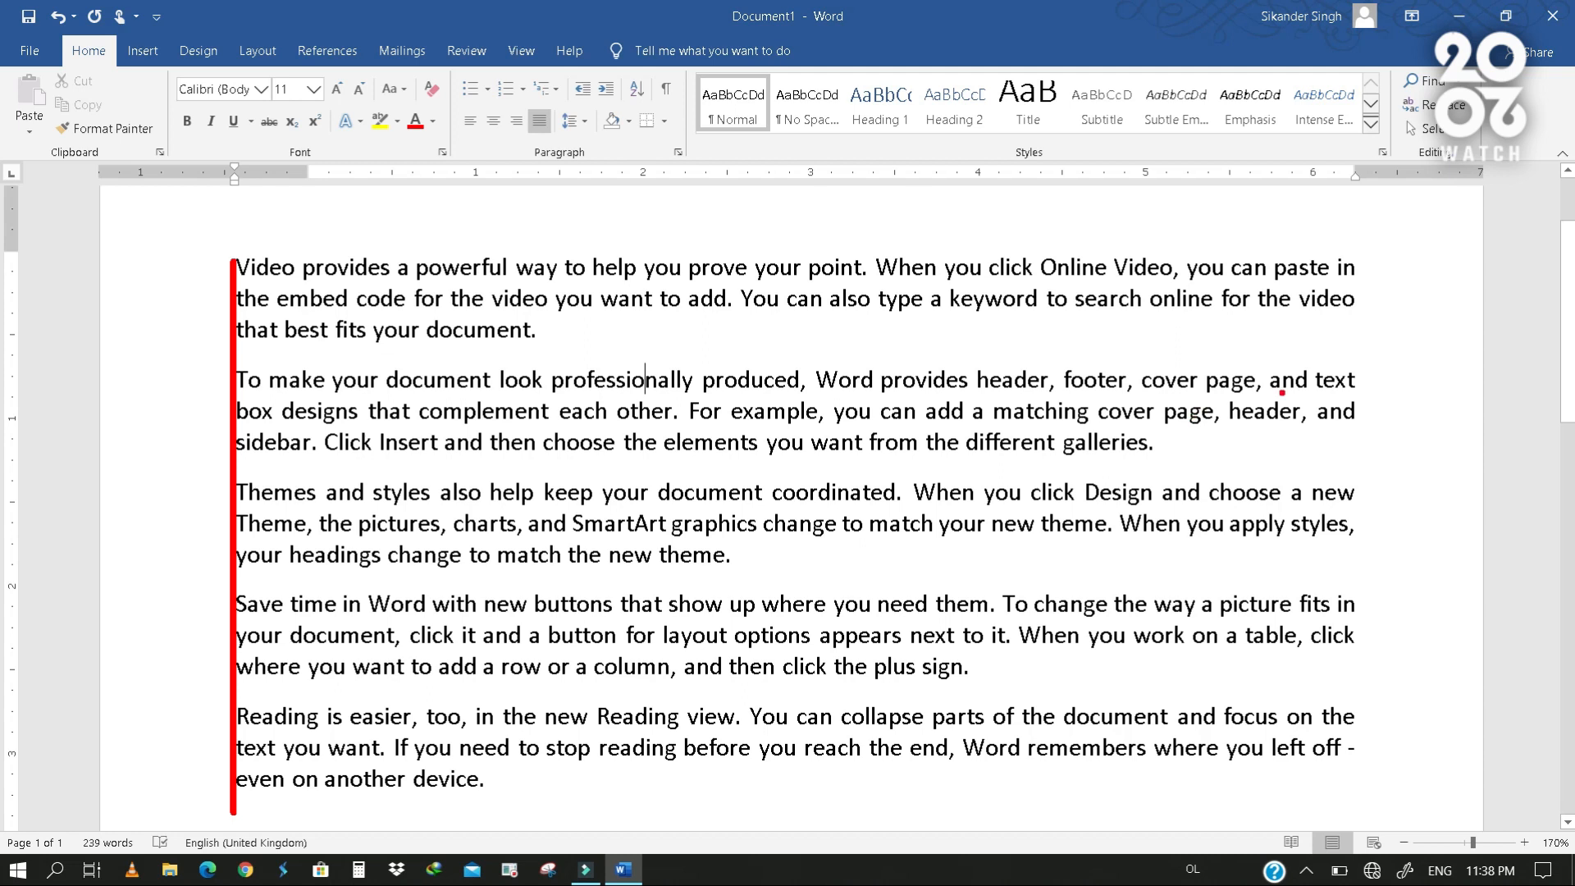
{"action": "mouse_move", "coordinate": [1359, 256]}
{"action": "left_mouse_down"}
{"action": "mouse_move", "coordinate": [1401, 804]}
{"action": "mouse_move", "coordinate": [1359, 820]}
{"action": "mouse_move", "coordinate": [1357, 807]}
{"action": "left_mouse_up"}
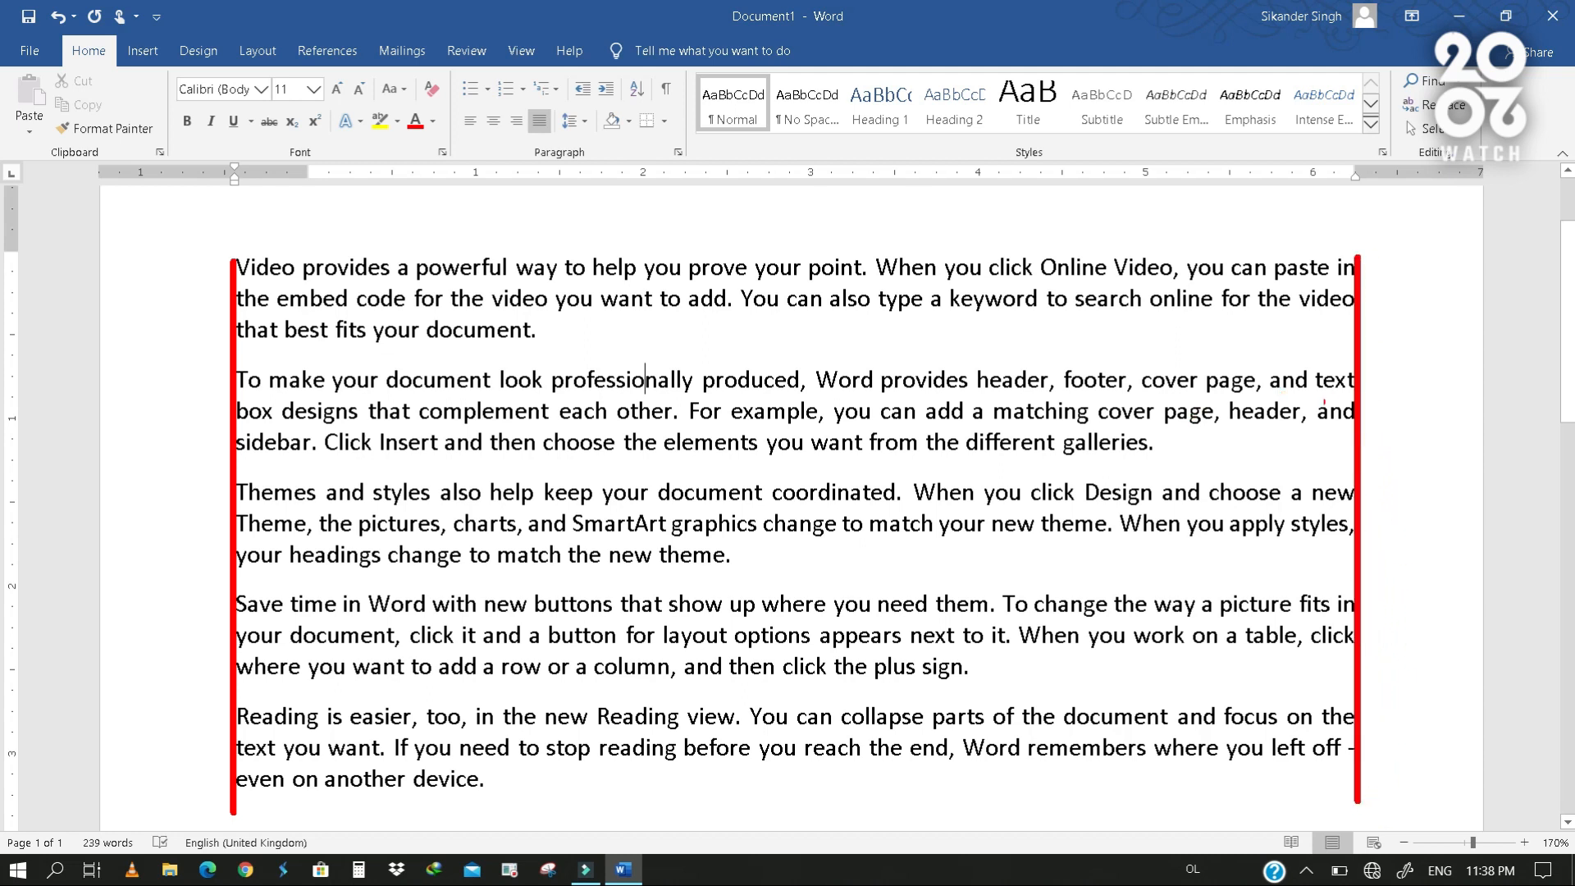
{"action": "left_click_drag", "start_coordinate": [1167, 436], "coordinate": [1168, 459]}
{"action": "key", "text": "Escape"}
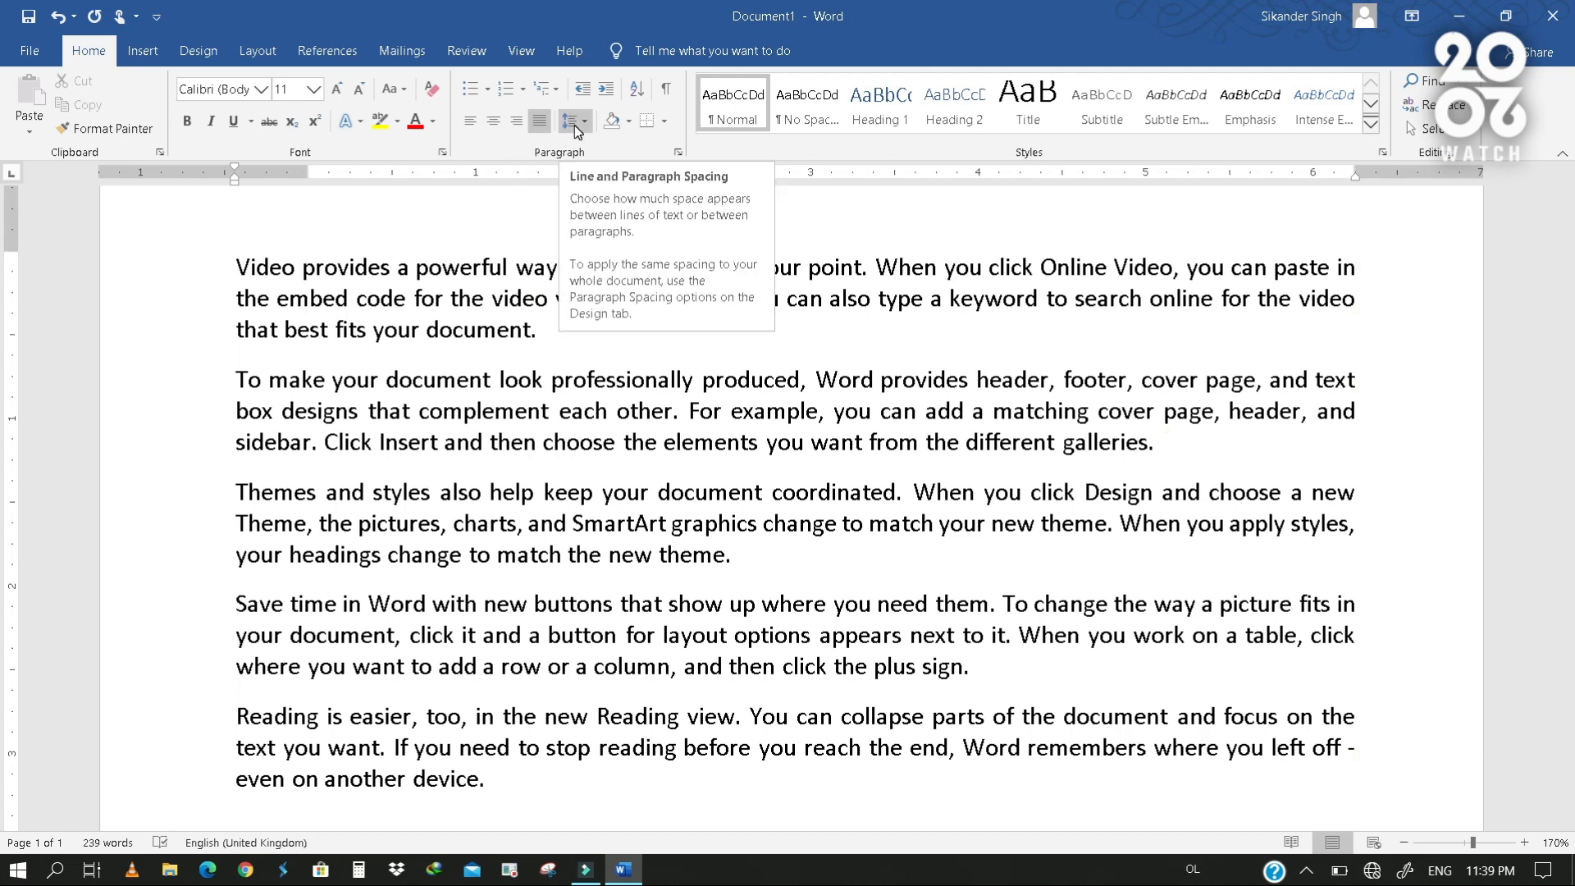
{"action": "left_click", "coordinate": [218, 280]}
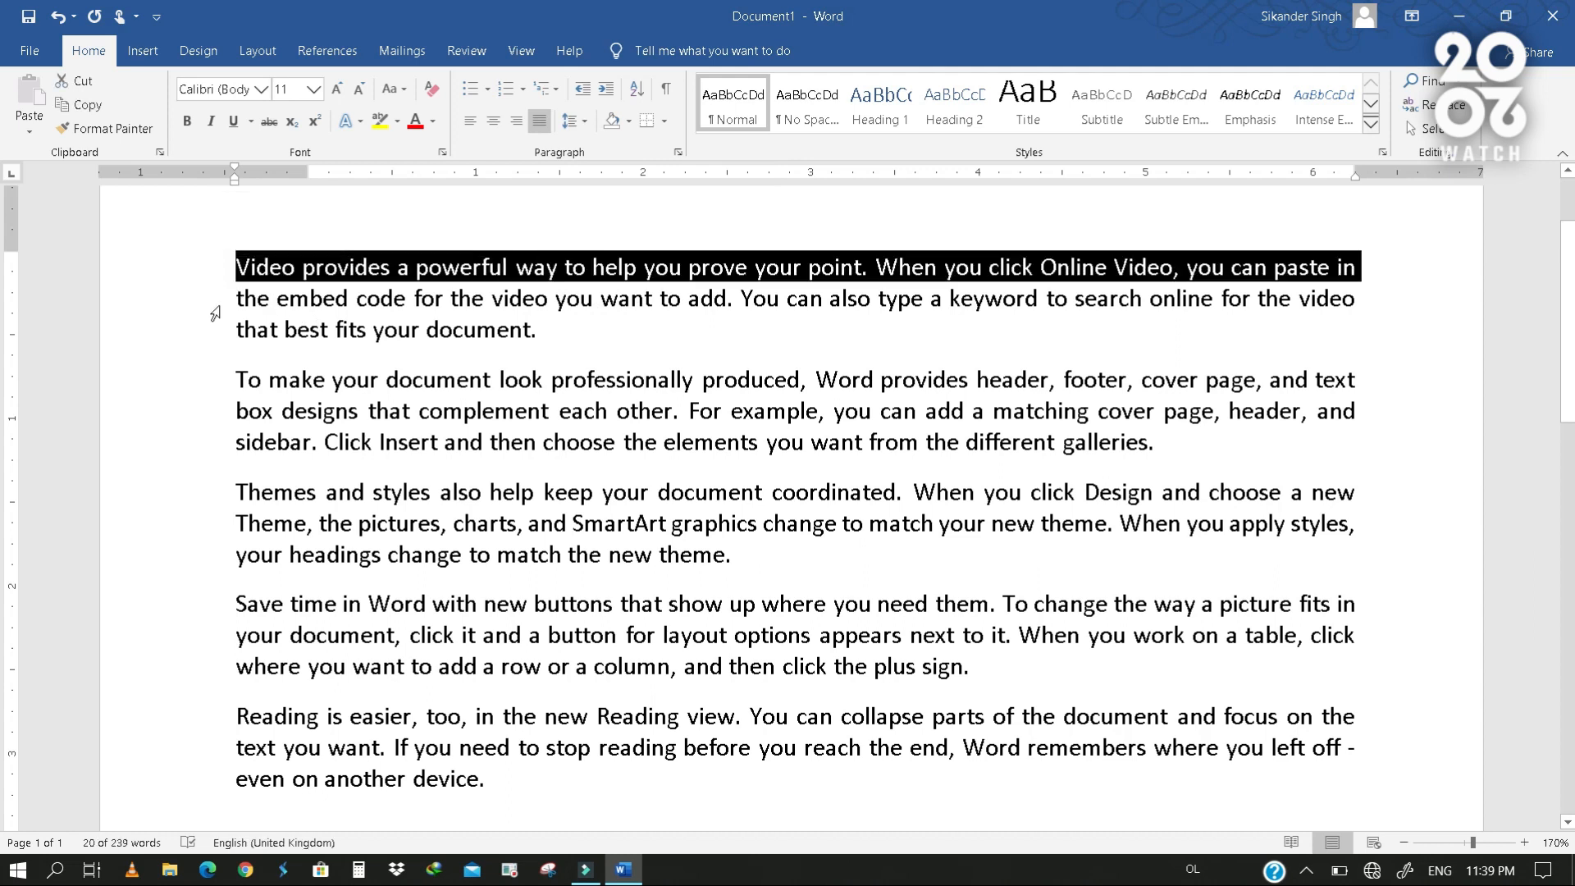
{"action": "left_click", "coordinate": [215, 309]}
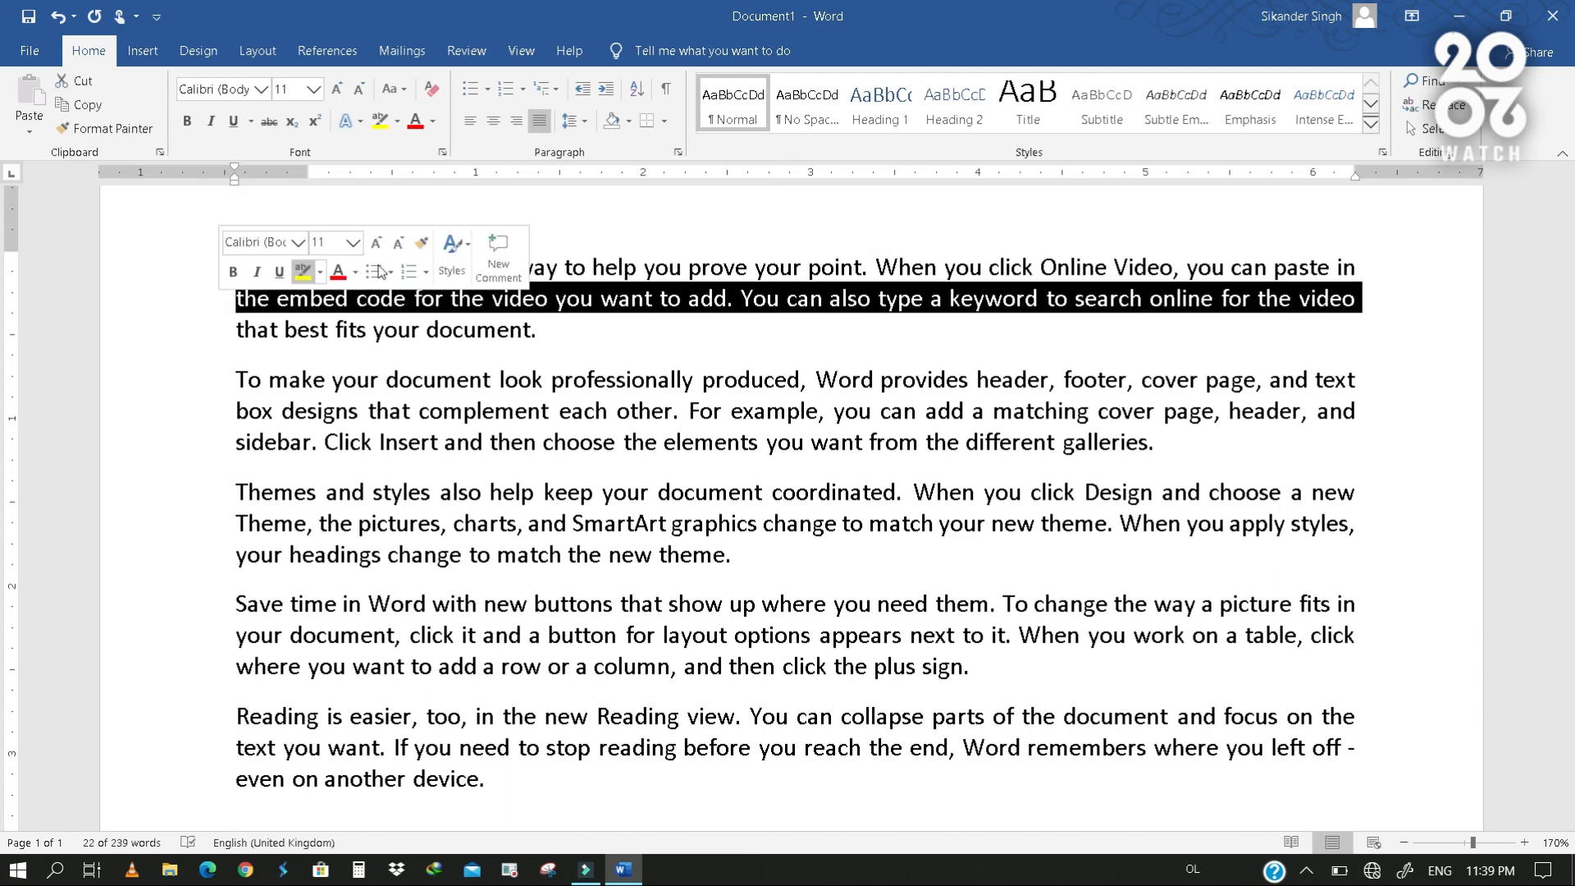
{"action": "left_click", "coordinate": [666, 292]}
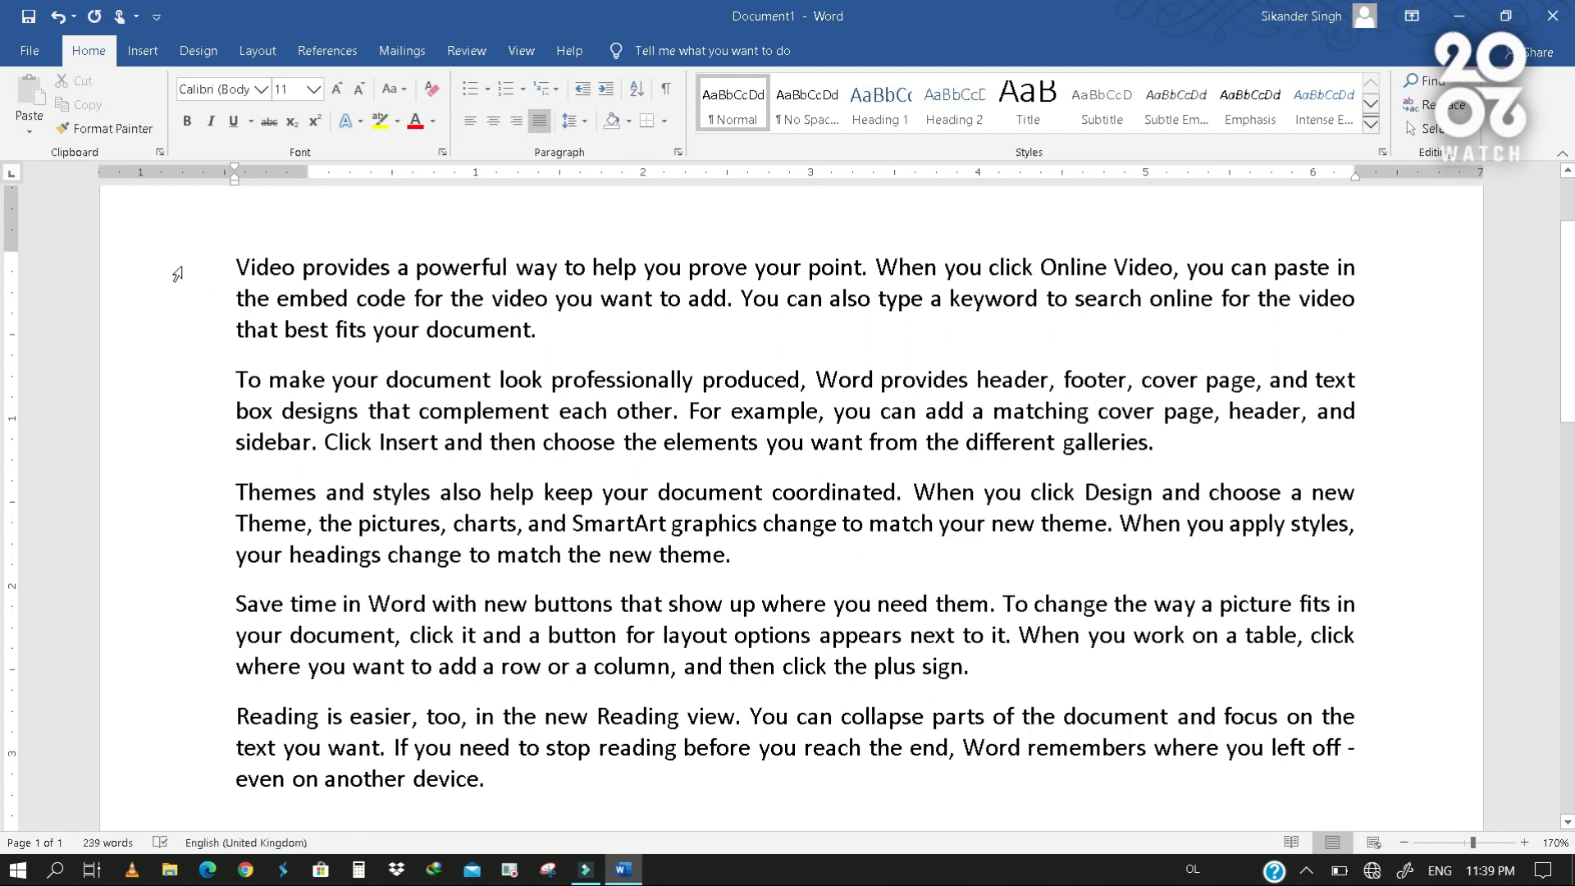
- Set the line spacing of the first paragraph, "Video provides a powerful way", to 1.0
{"action": "left_click_drag", "start_coordinate": [177, 274], "coordinate": [186, 338]}
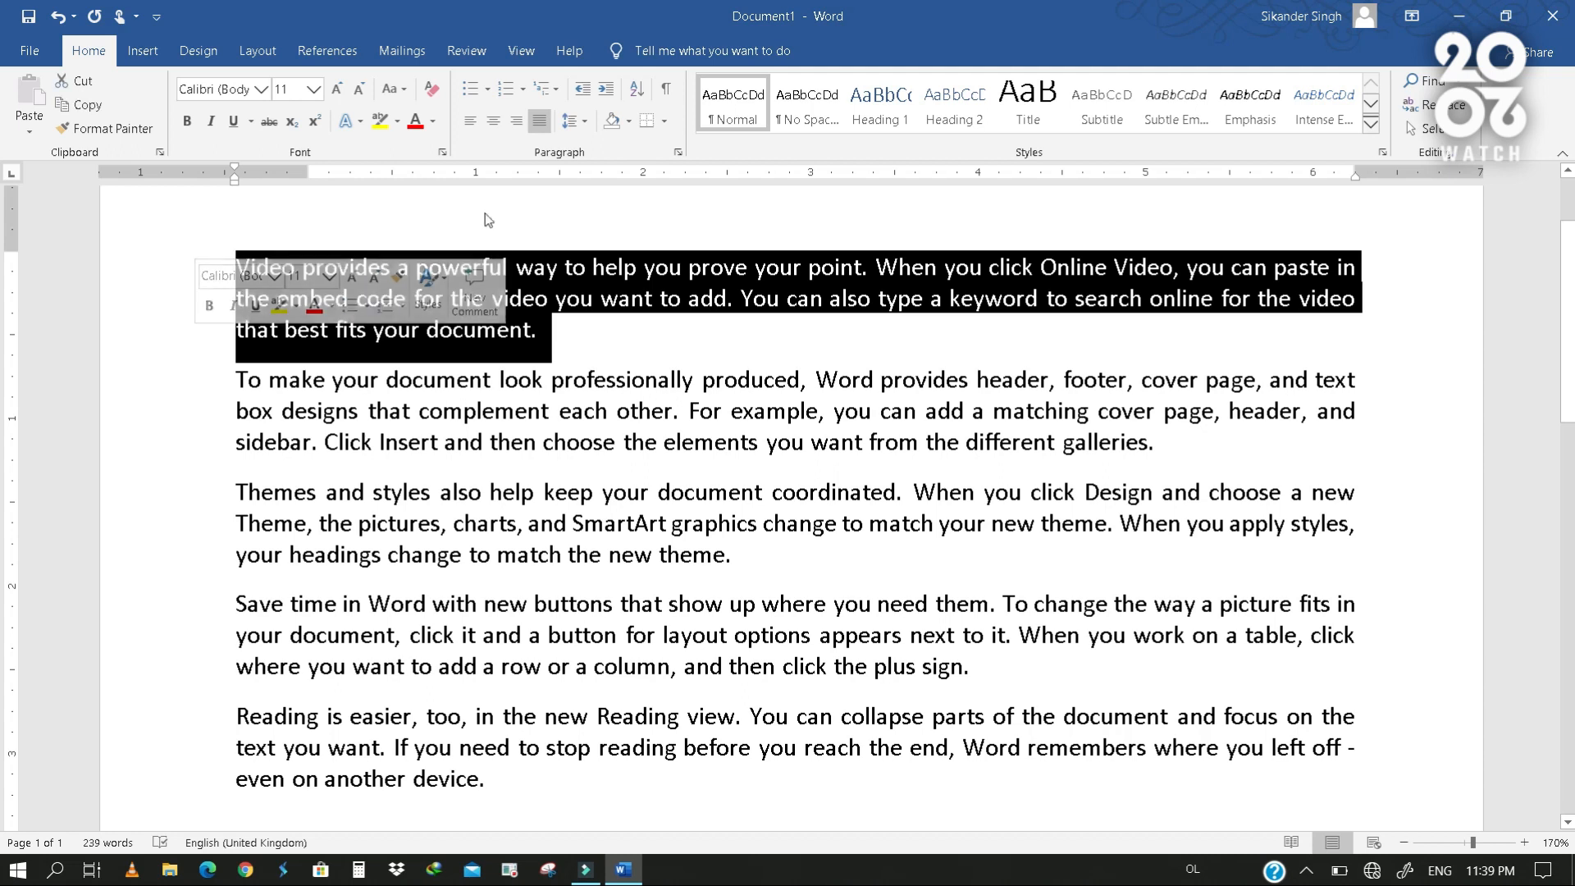
{"action": "left_click", "coordinate": [584, 124]}
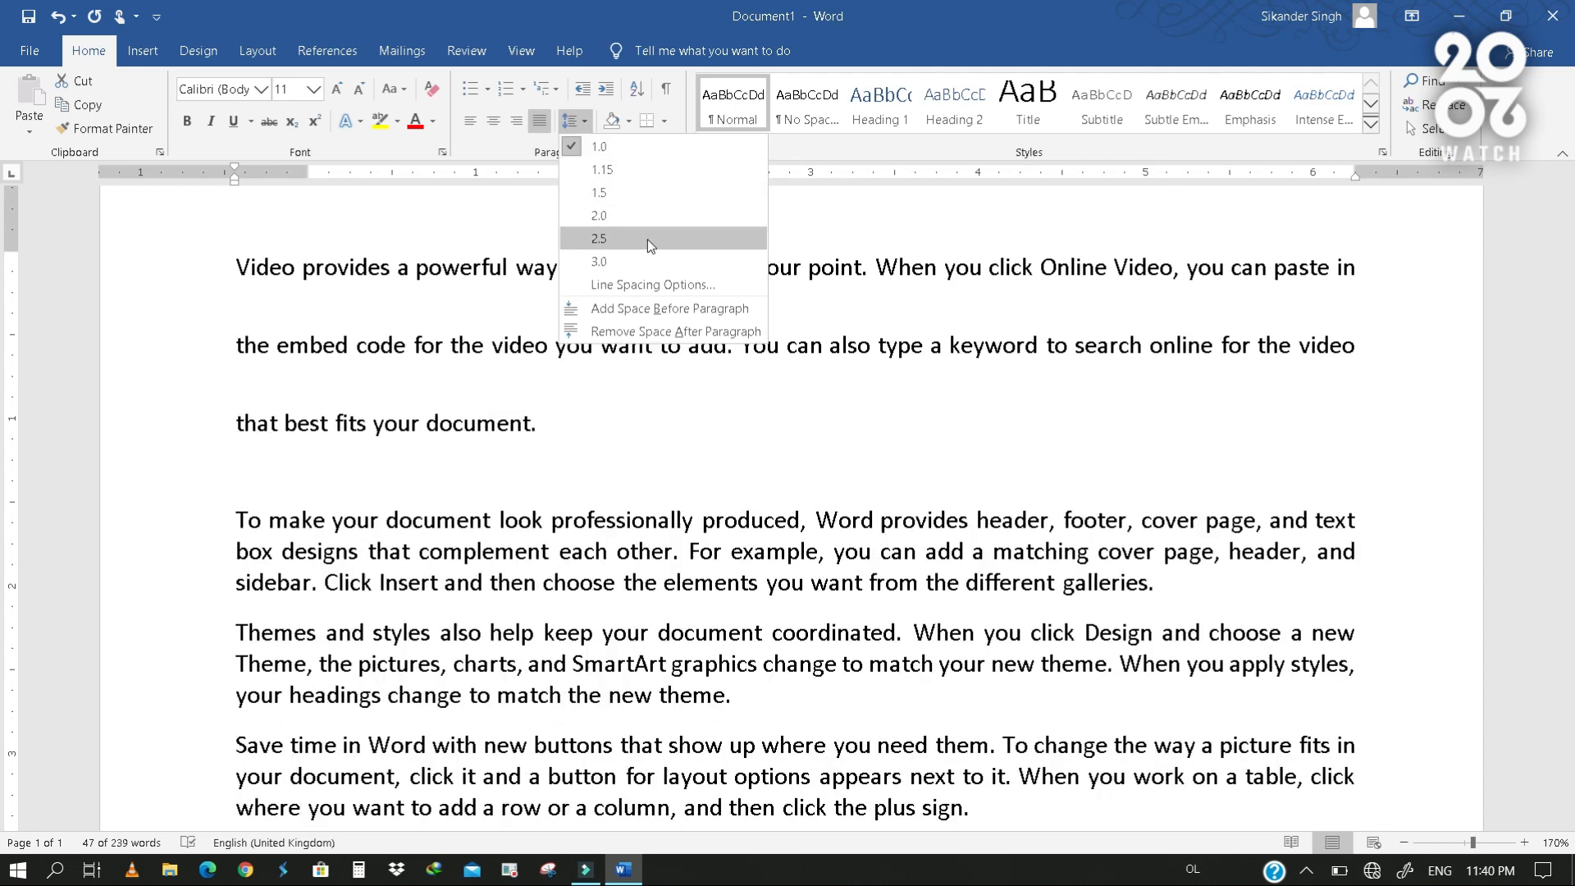
{"action": "left_click", "coordinate": [640, 154]}
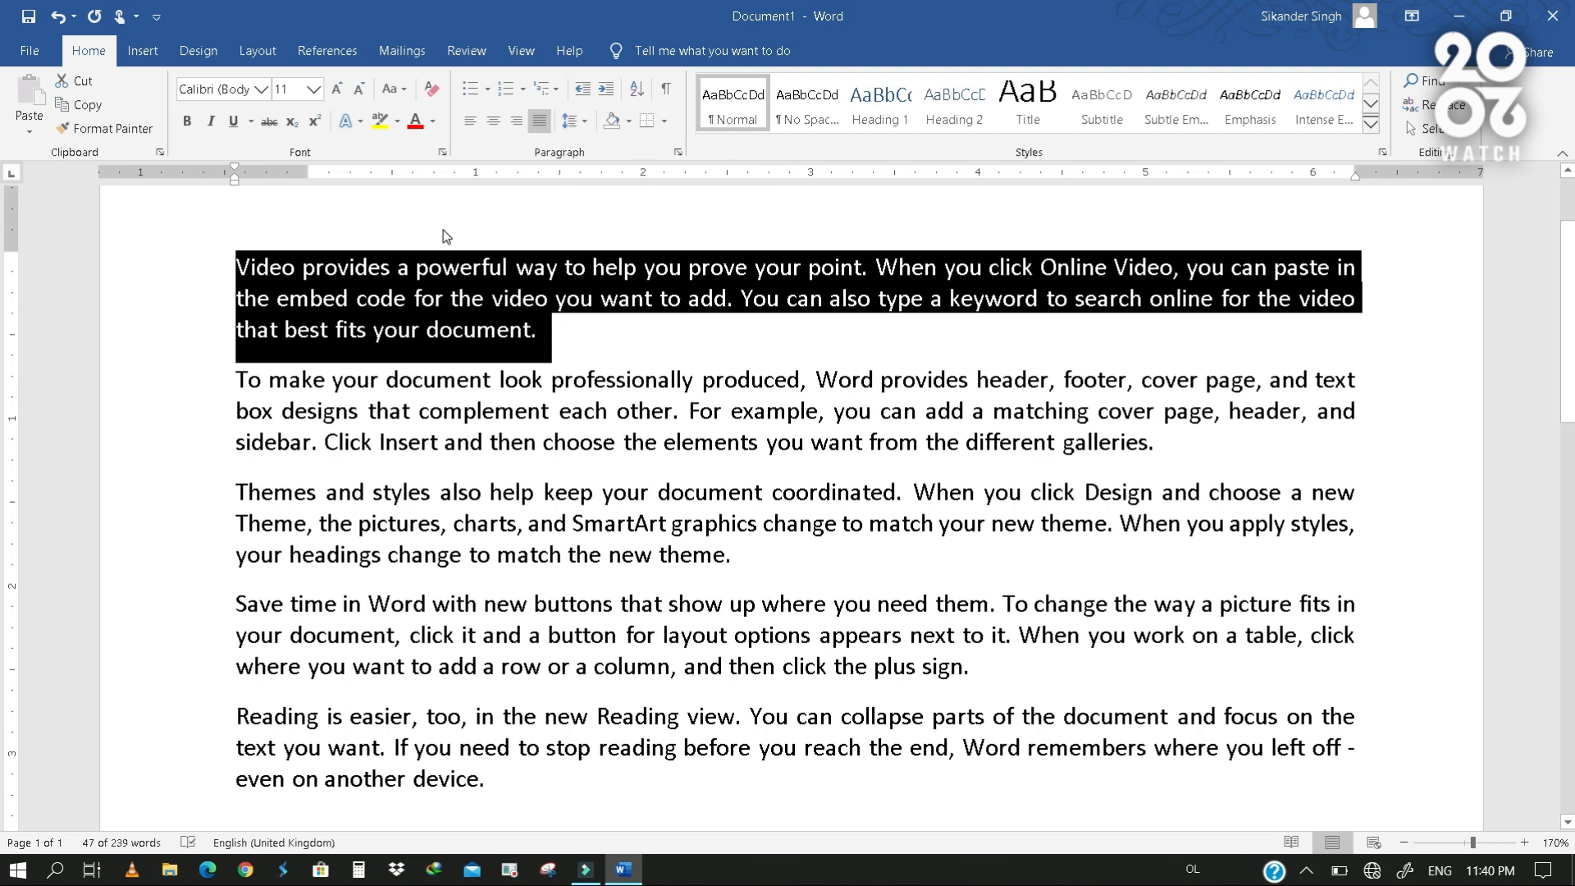
{"action": "left_click_drag", "start_coordinate": [157, 285], "coordinate": [238, 812]}
{"action": "left_click", "coordinate": [366, 329]}
{"action": "double_click", "coordinate": [367, 329]}
{"action": "triple_click", "coordinate": [367, 328]}
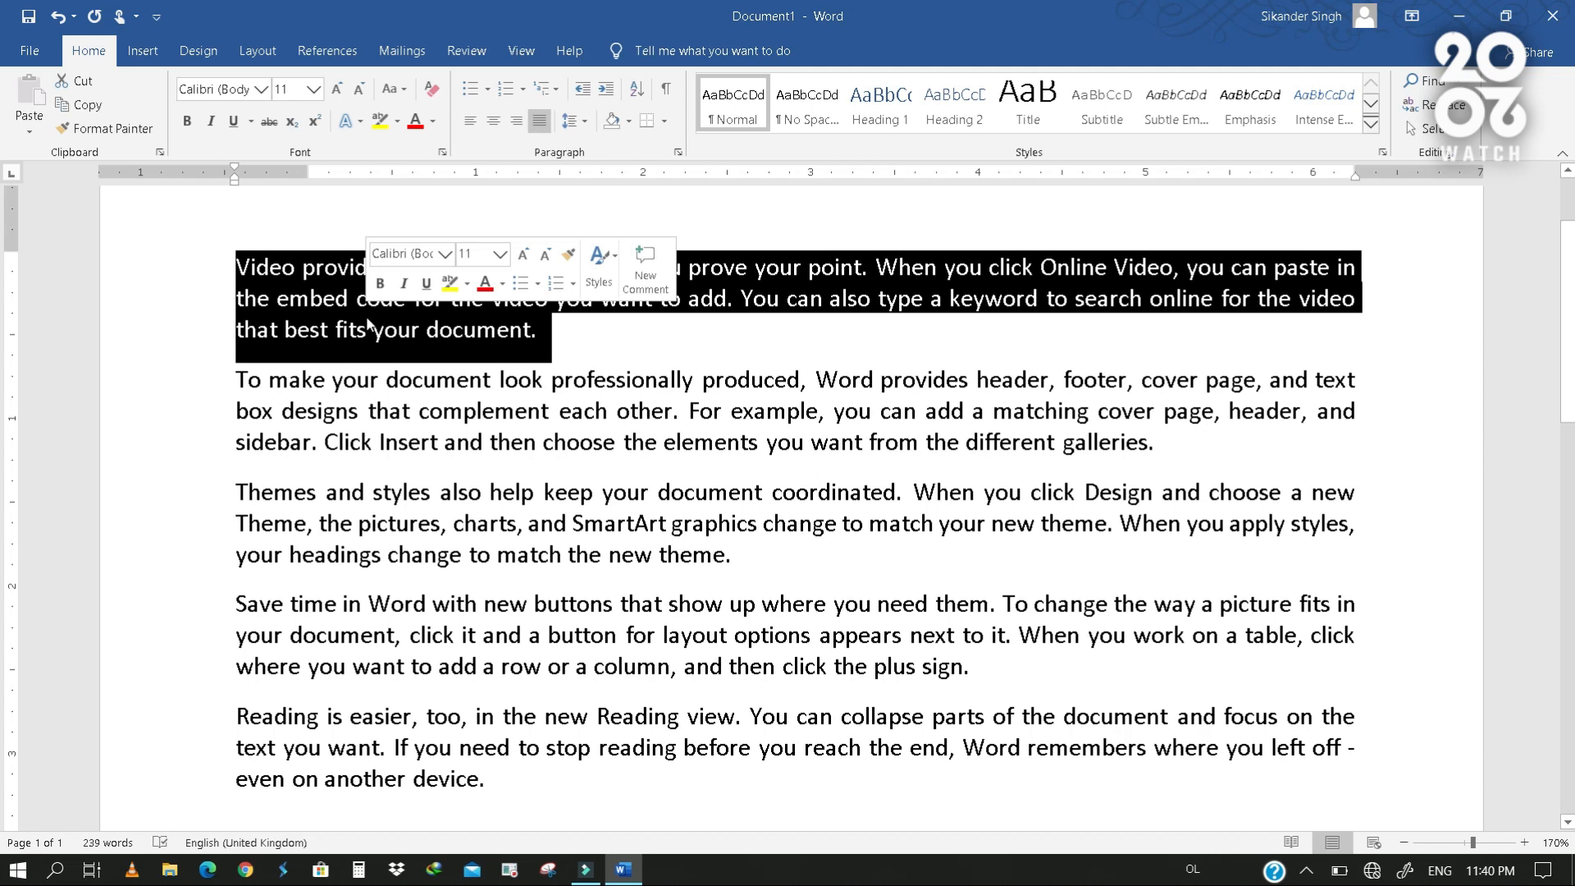
{"action": "double_click", "coordinate": [366, 403]}
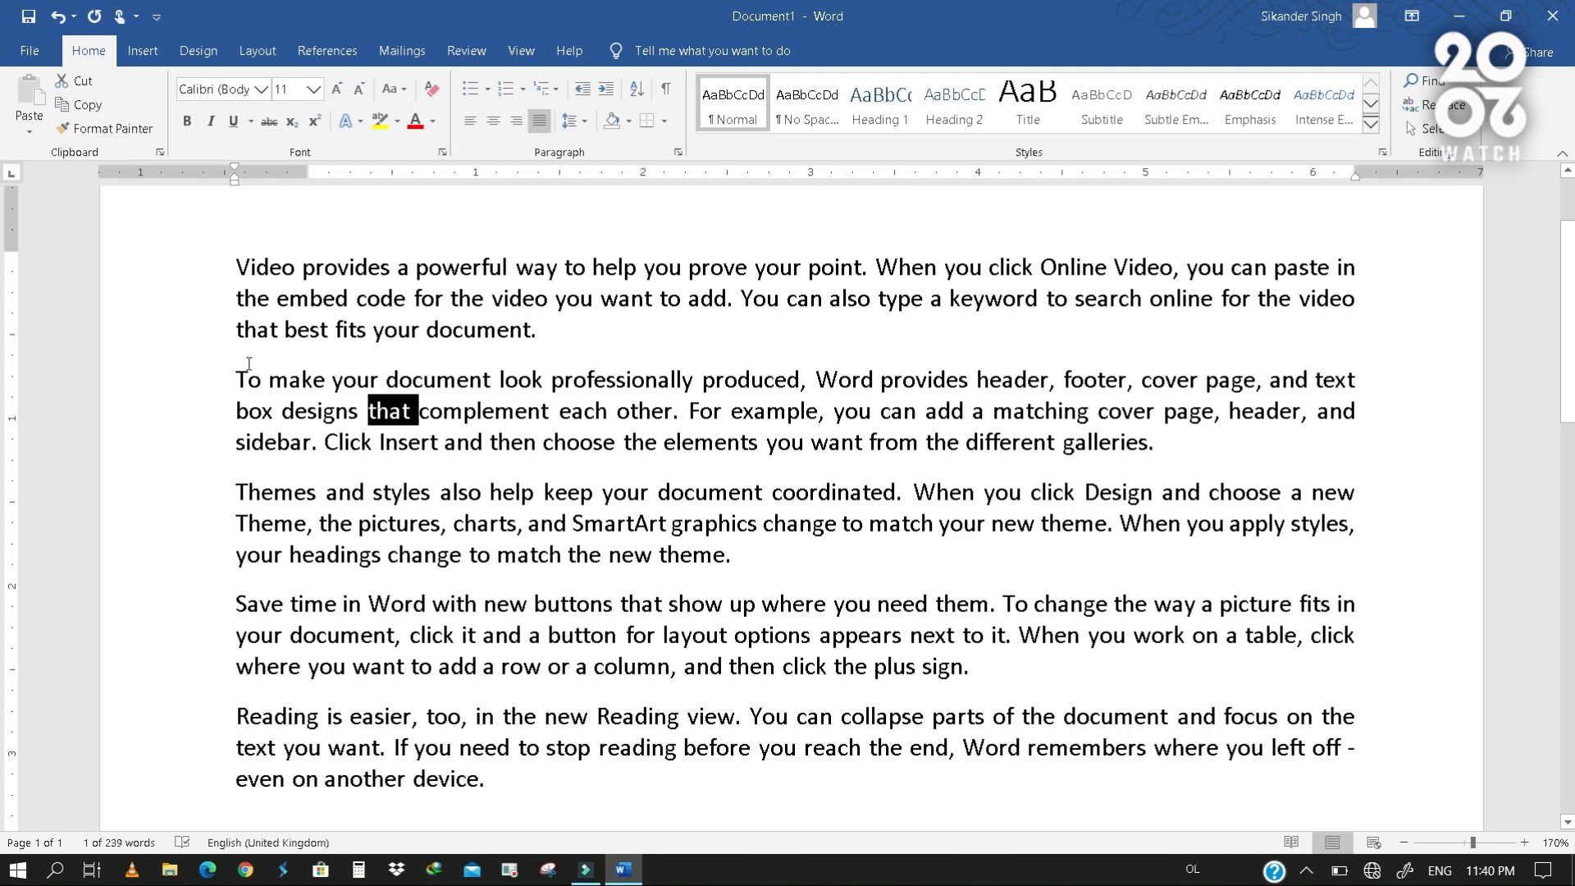
{"action": "left_click_drag", "start_coordinate": [236, 369], "coordinate": [333, 373]}
{"action": "left_click", "coordinate": [406, 351]}
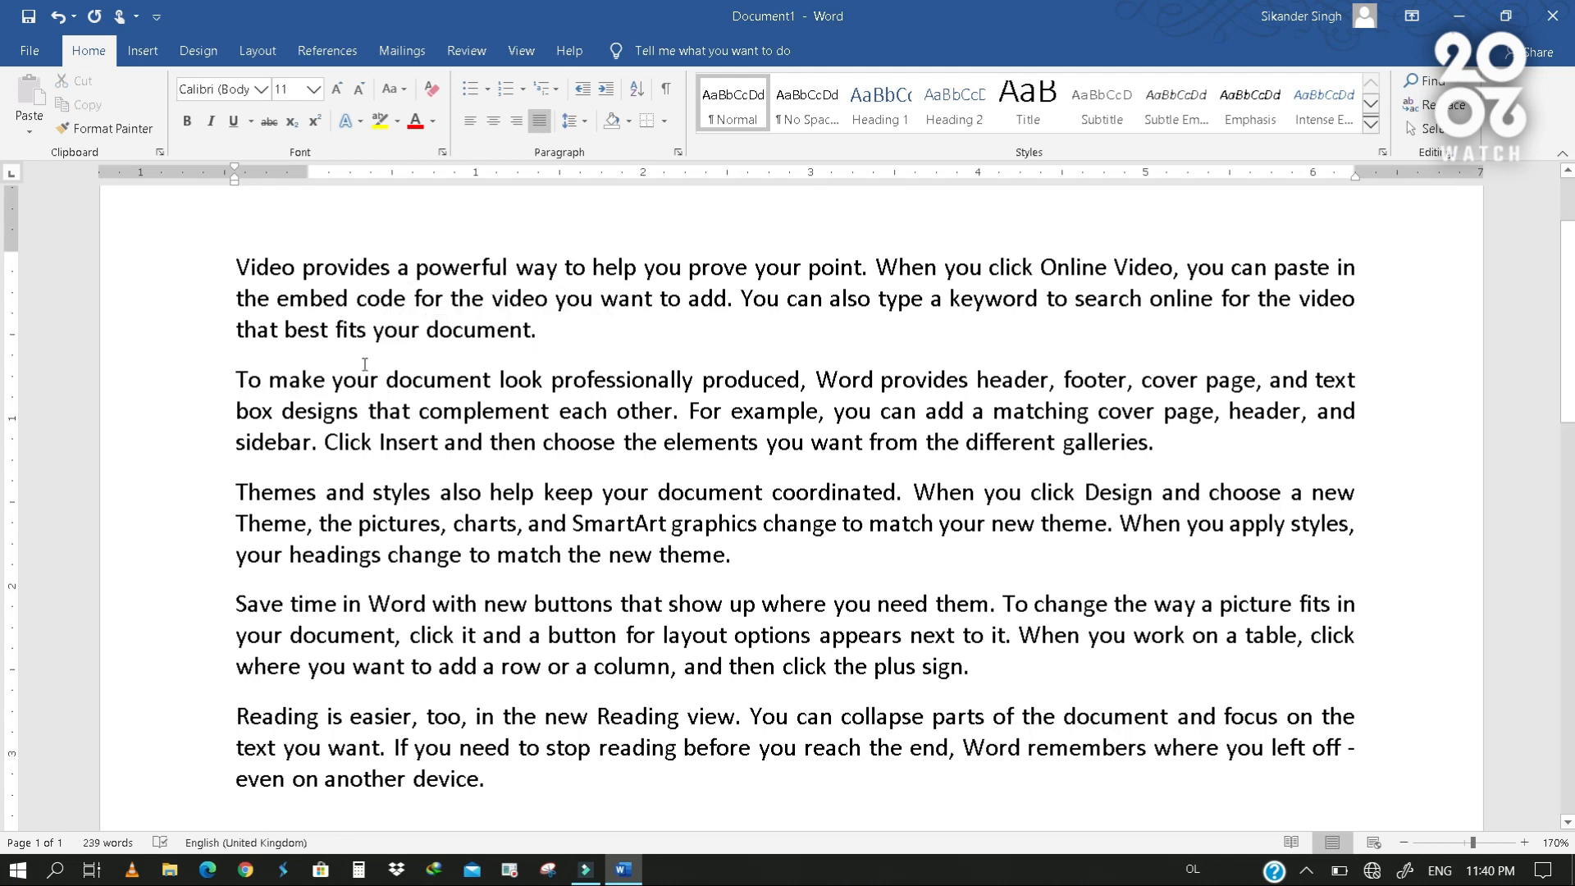
- Remove the space after all the sample paragraphs
{"action": "left_click_drag", "start_coordinate": [201, 275], "coordinate": [267, 785]}
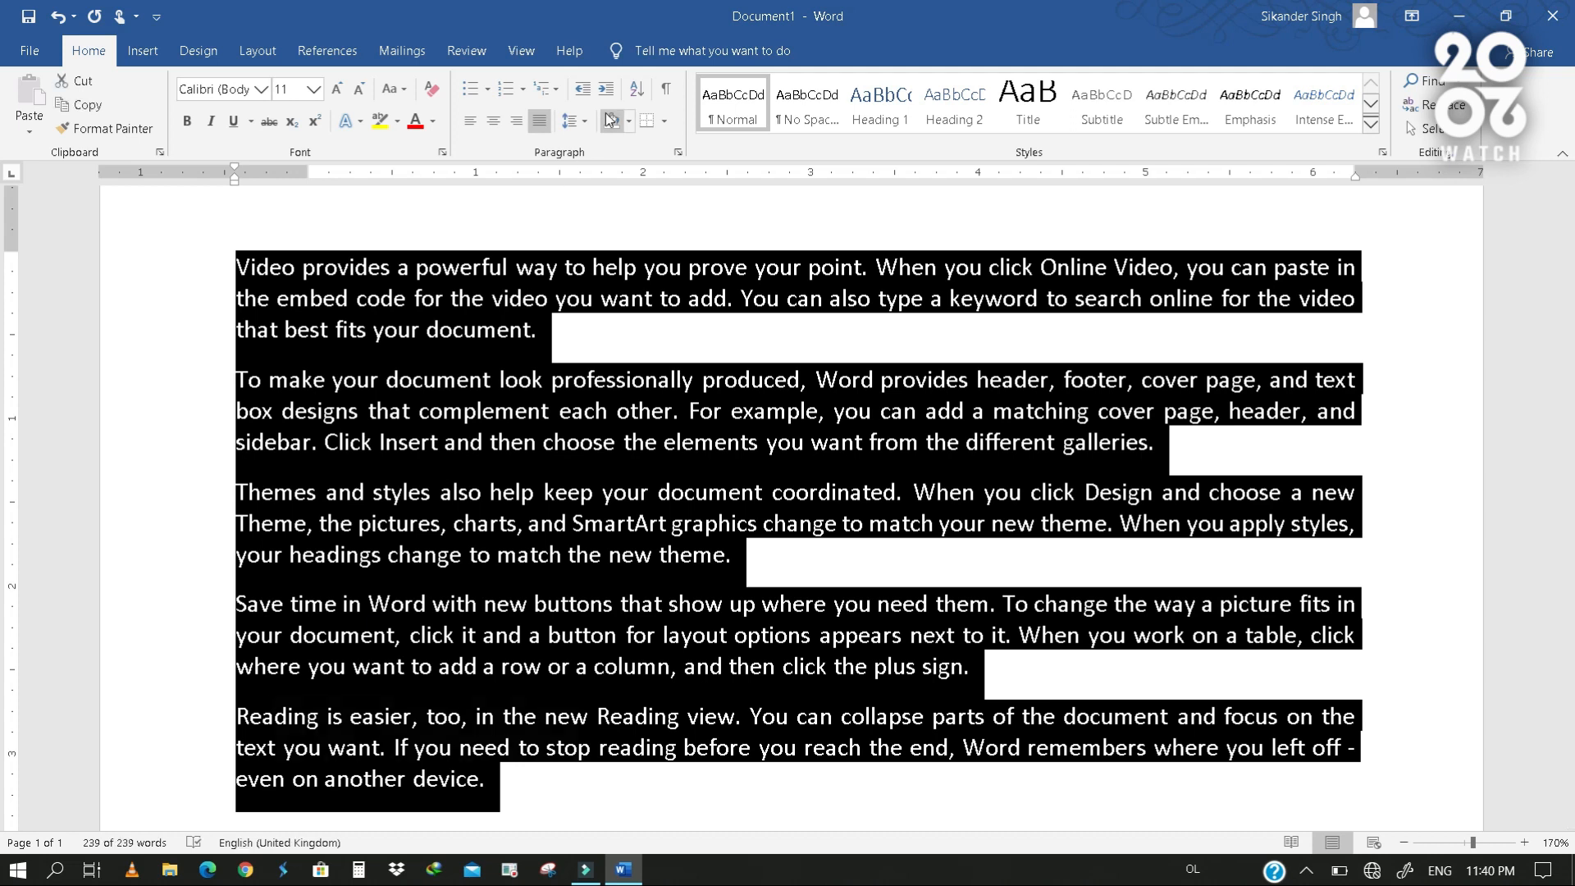
{"action": "left_click", "coordinate": [587, 130]}
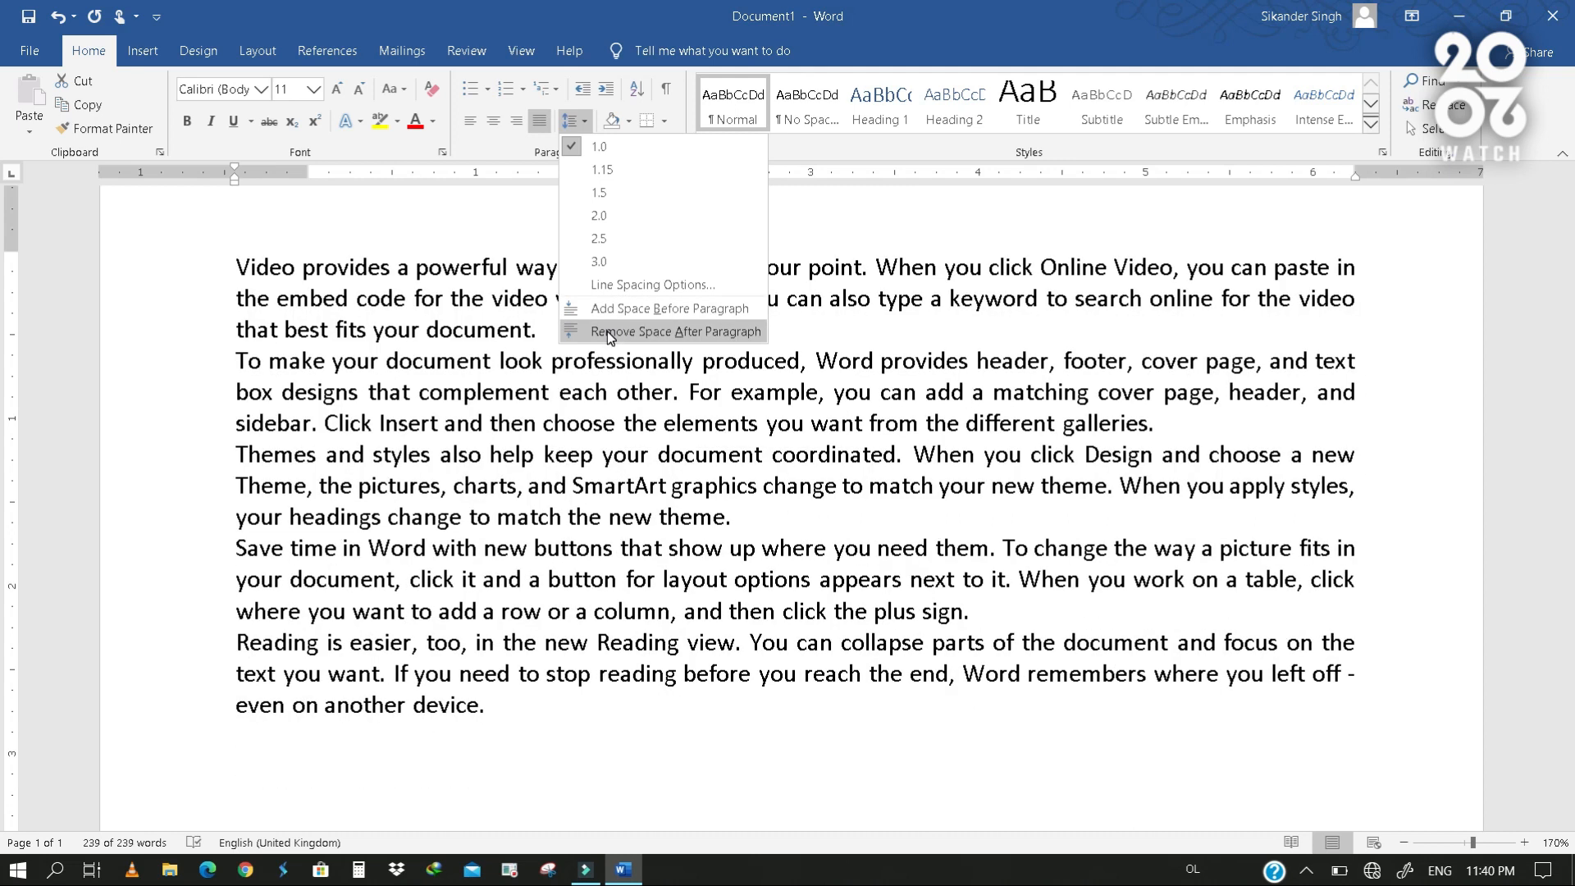
{"action": "left_click", "coordinate": [609, 332]}
{"action": "left_click", "coordinate": [565, 337]}
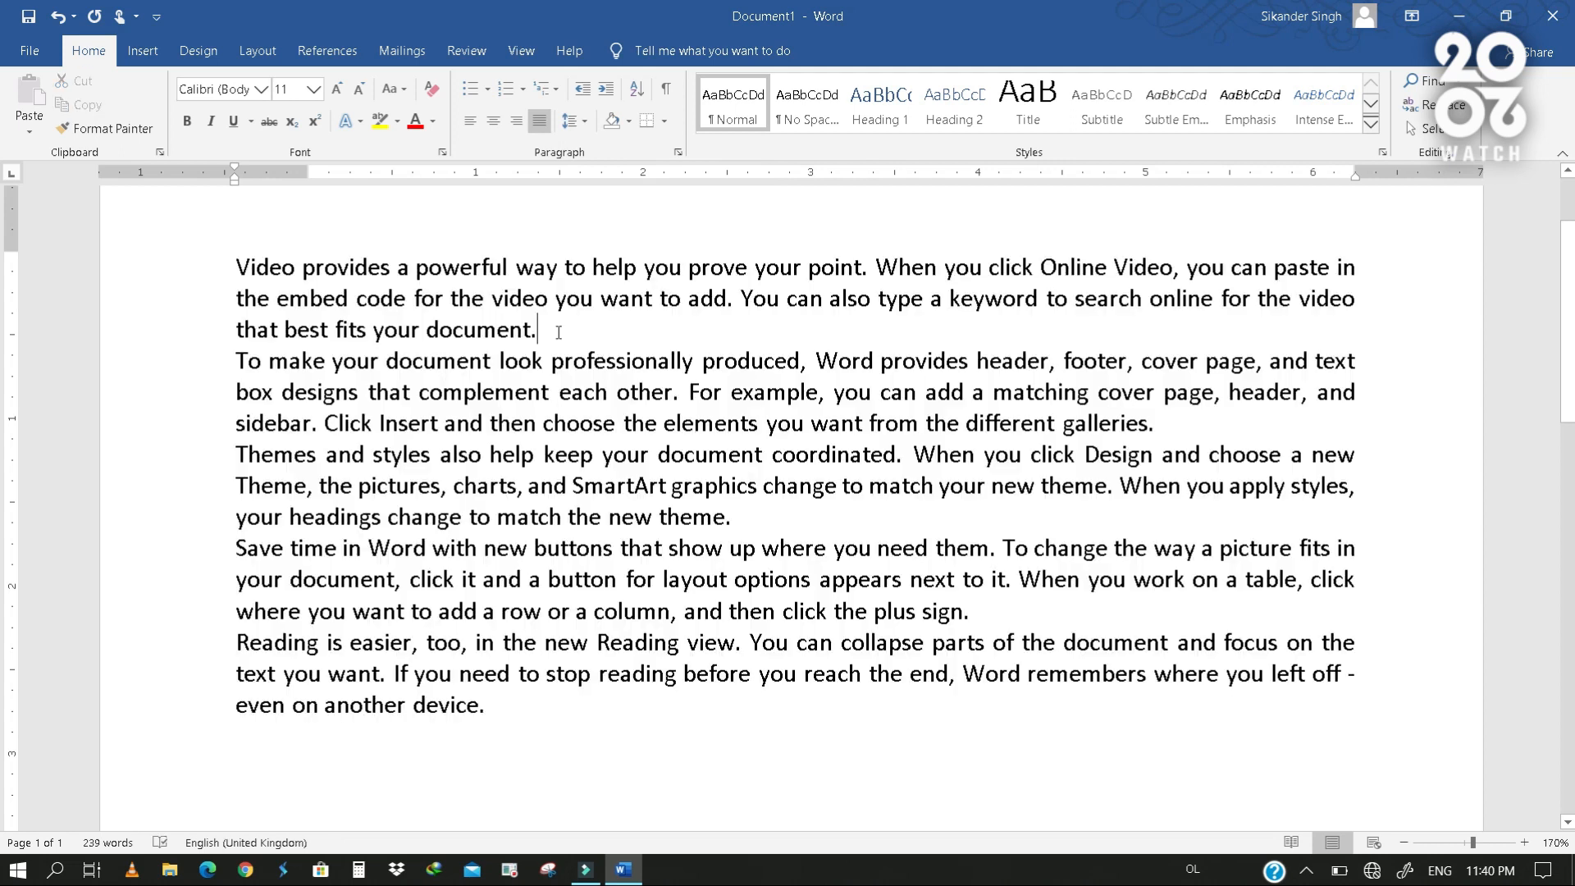
{"action": "triple_click", "coordinate": [490, 304]}
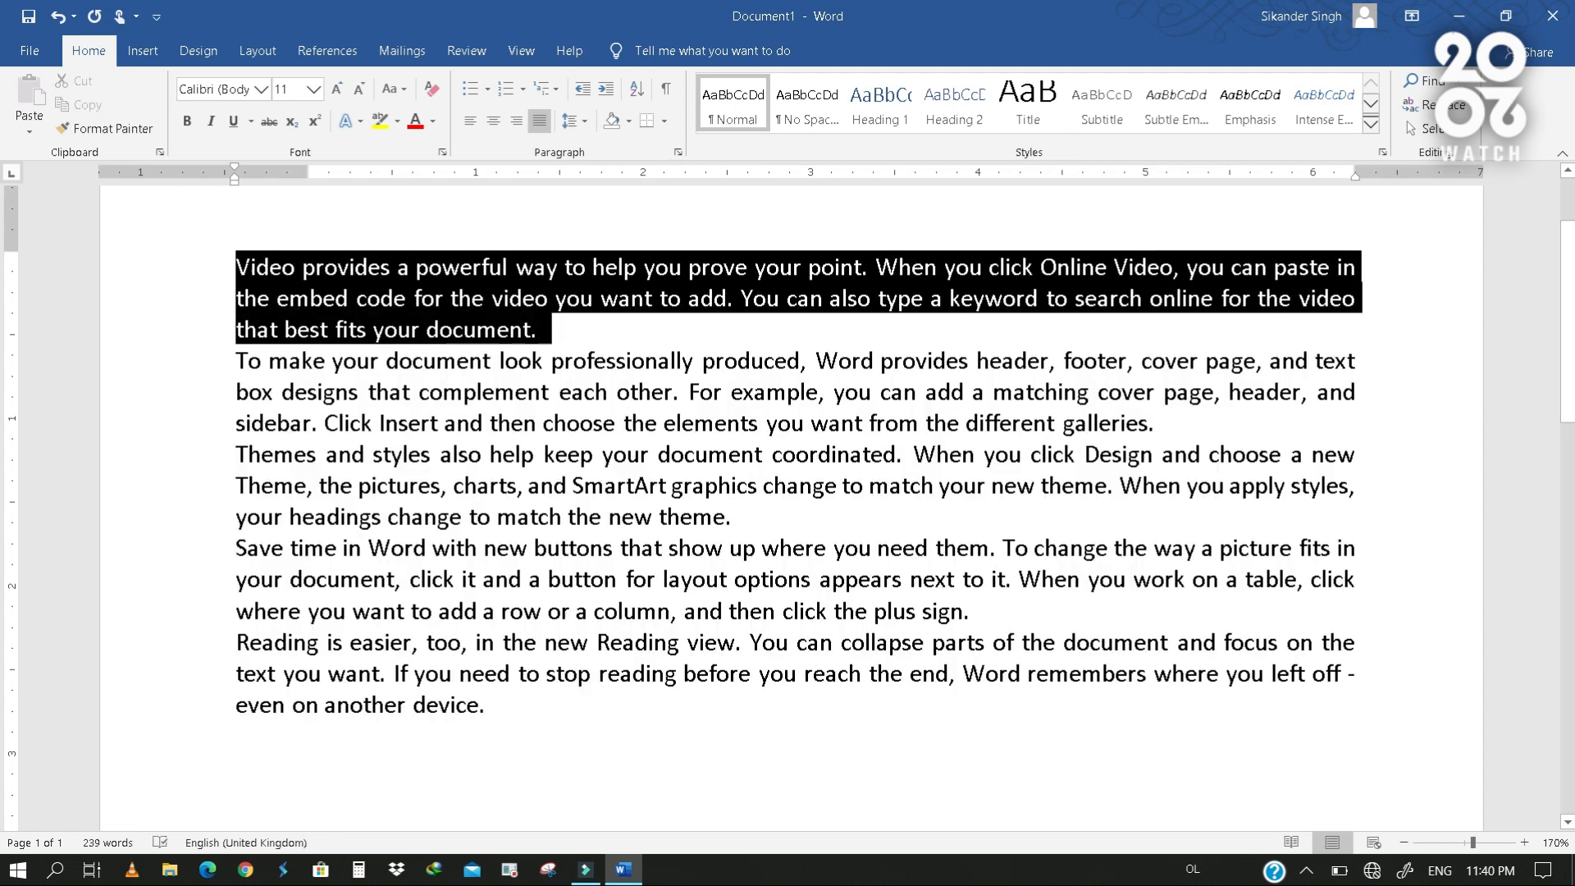
{"action": "left_click_drag", "start_coordinate": [239, 362], "coordinate": [1060, 426]}
{"action": "left_click", "coordinate": [222, 361]}
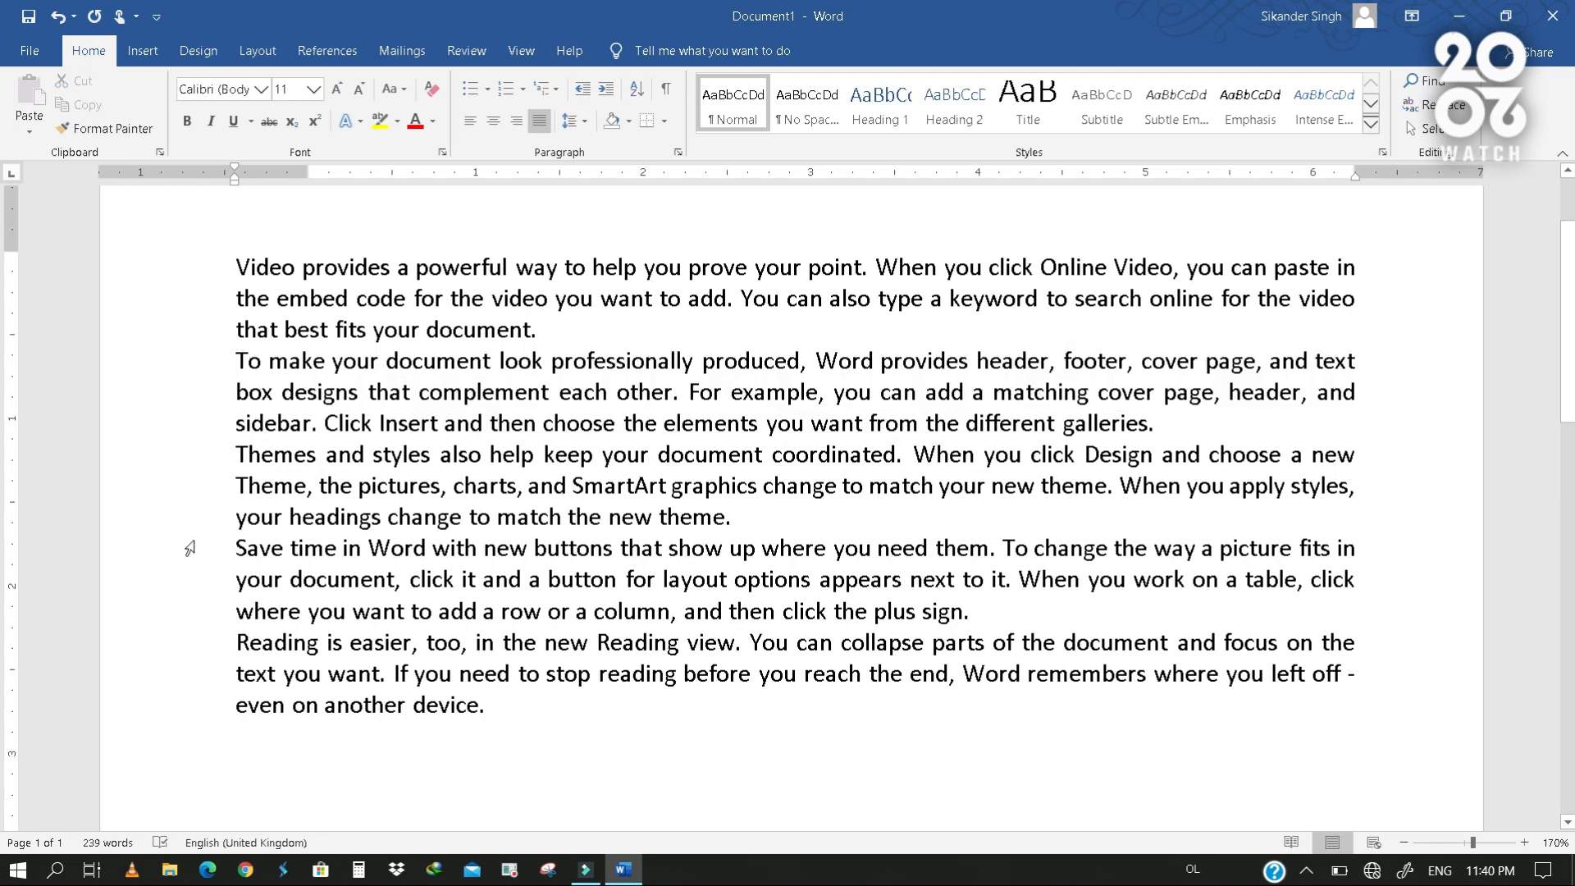
- Add space before every sample paragraph
{"action": "left_click_drag", "start_coordinate": [128, 281], "coordinate": [164, 742]}
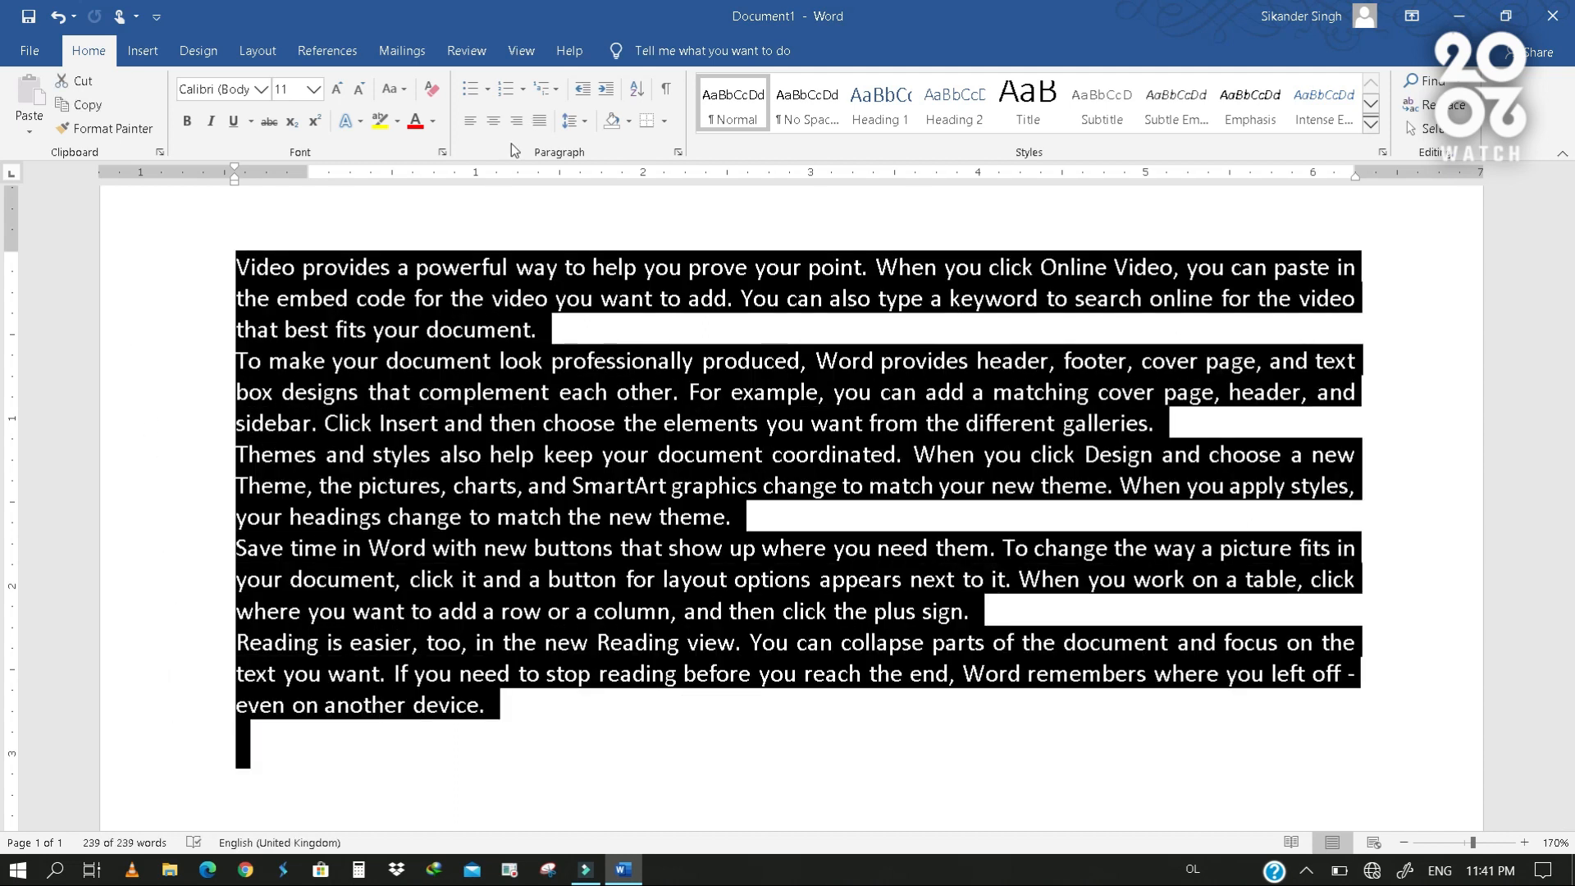
{"action": "left_click", "coordinate": [582, 123]}
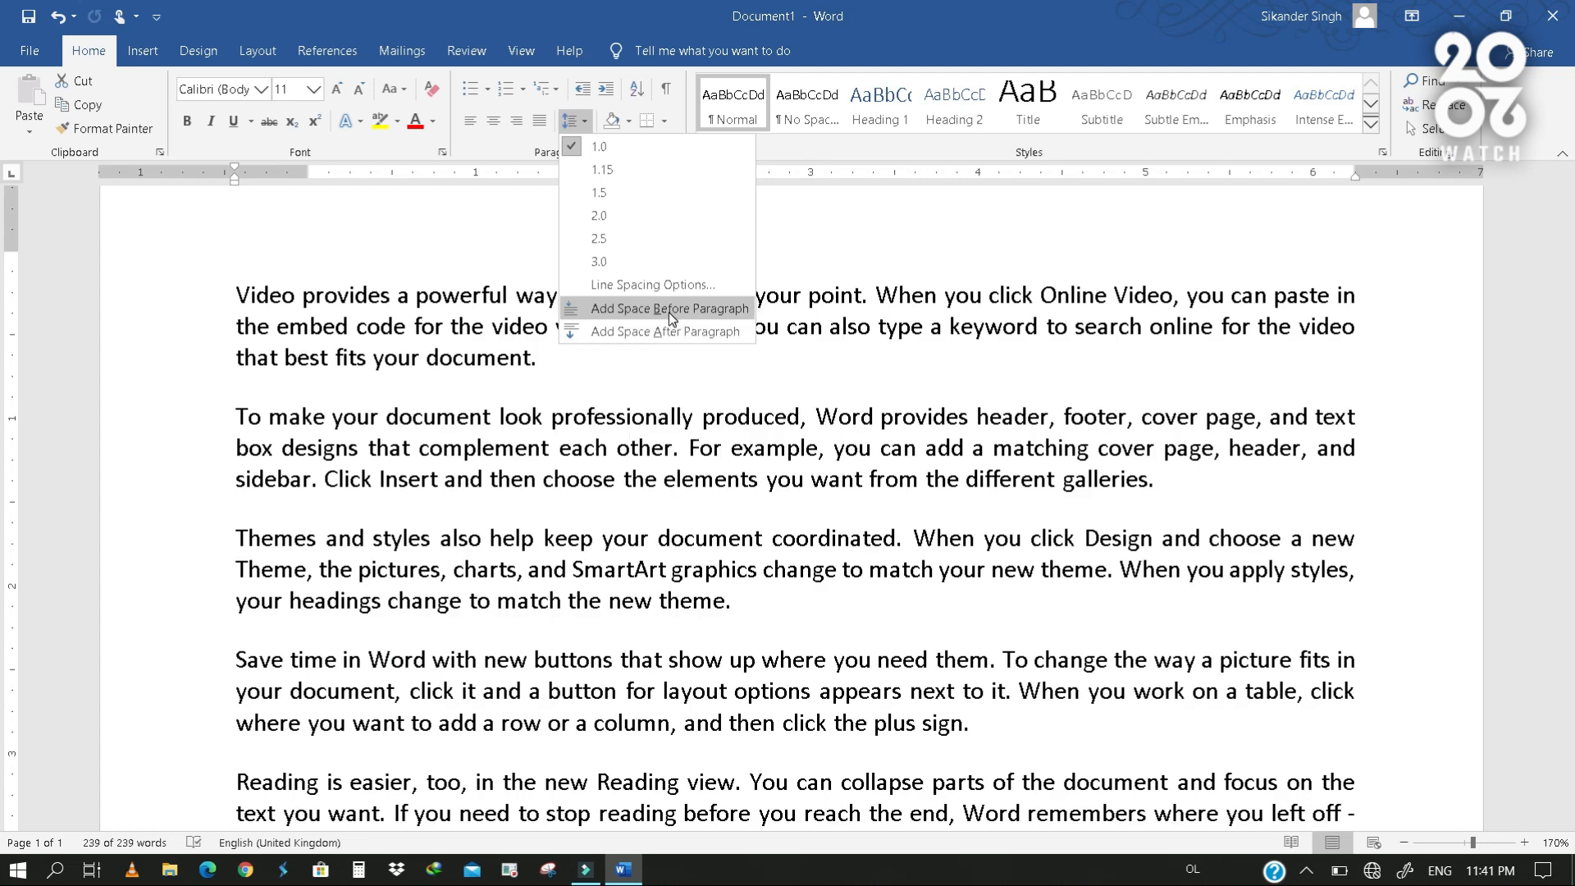
{"action": "left_click", "coordinate": [667, 310]}
{"action": "left_click", "coordinate": [430, 447]}
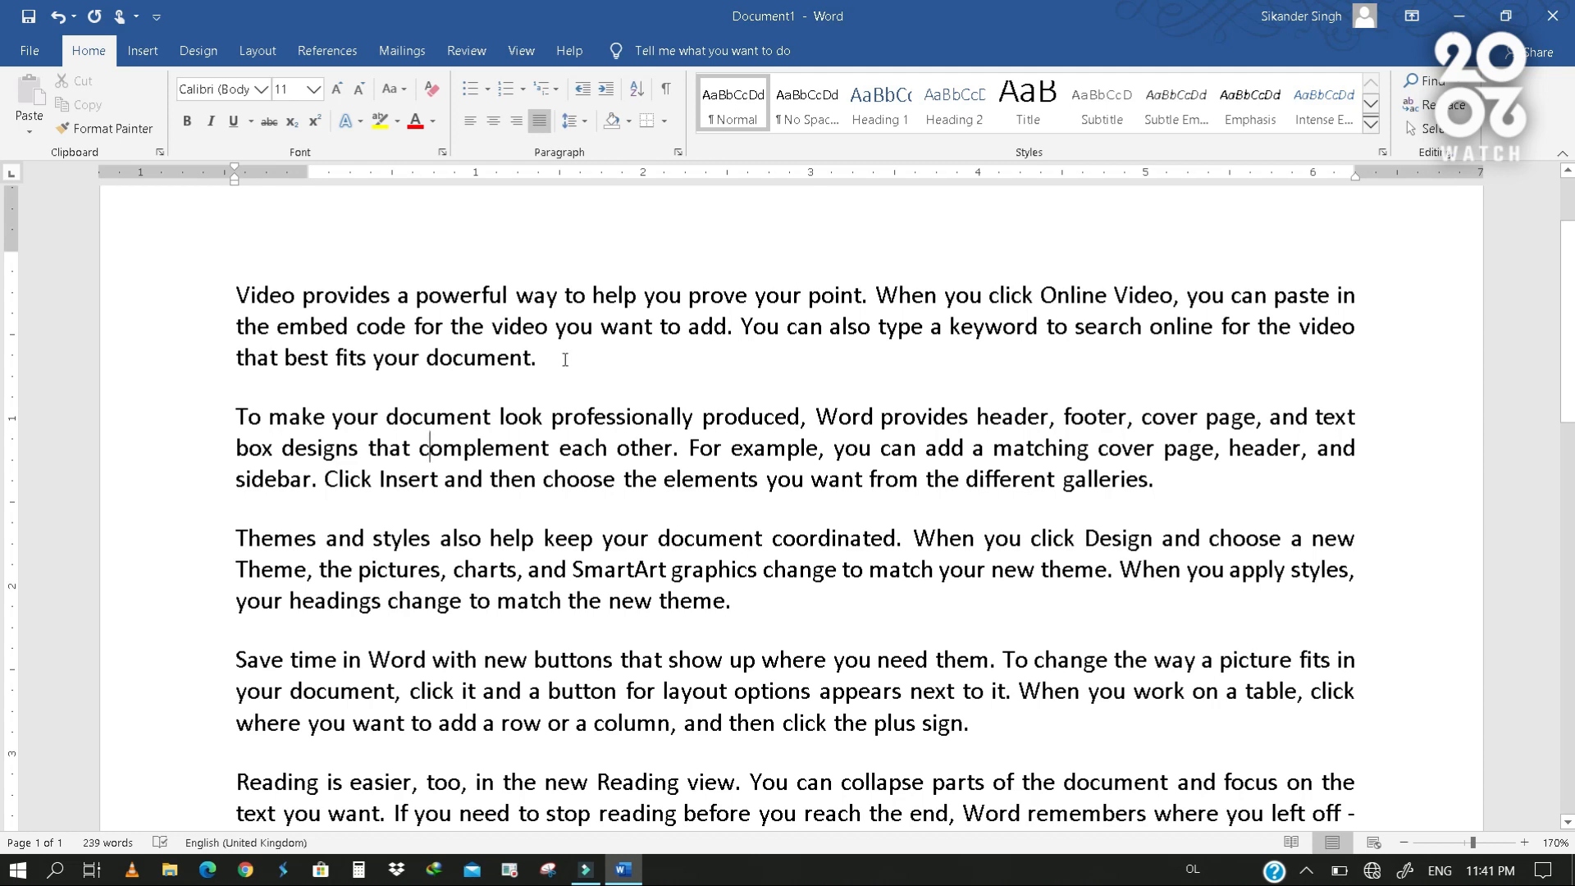
- Review the indentation and spacing options for the second paragraph, then dismiss them without changes
{"action": "left_click", "coordinate": [585, 123]}
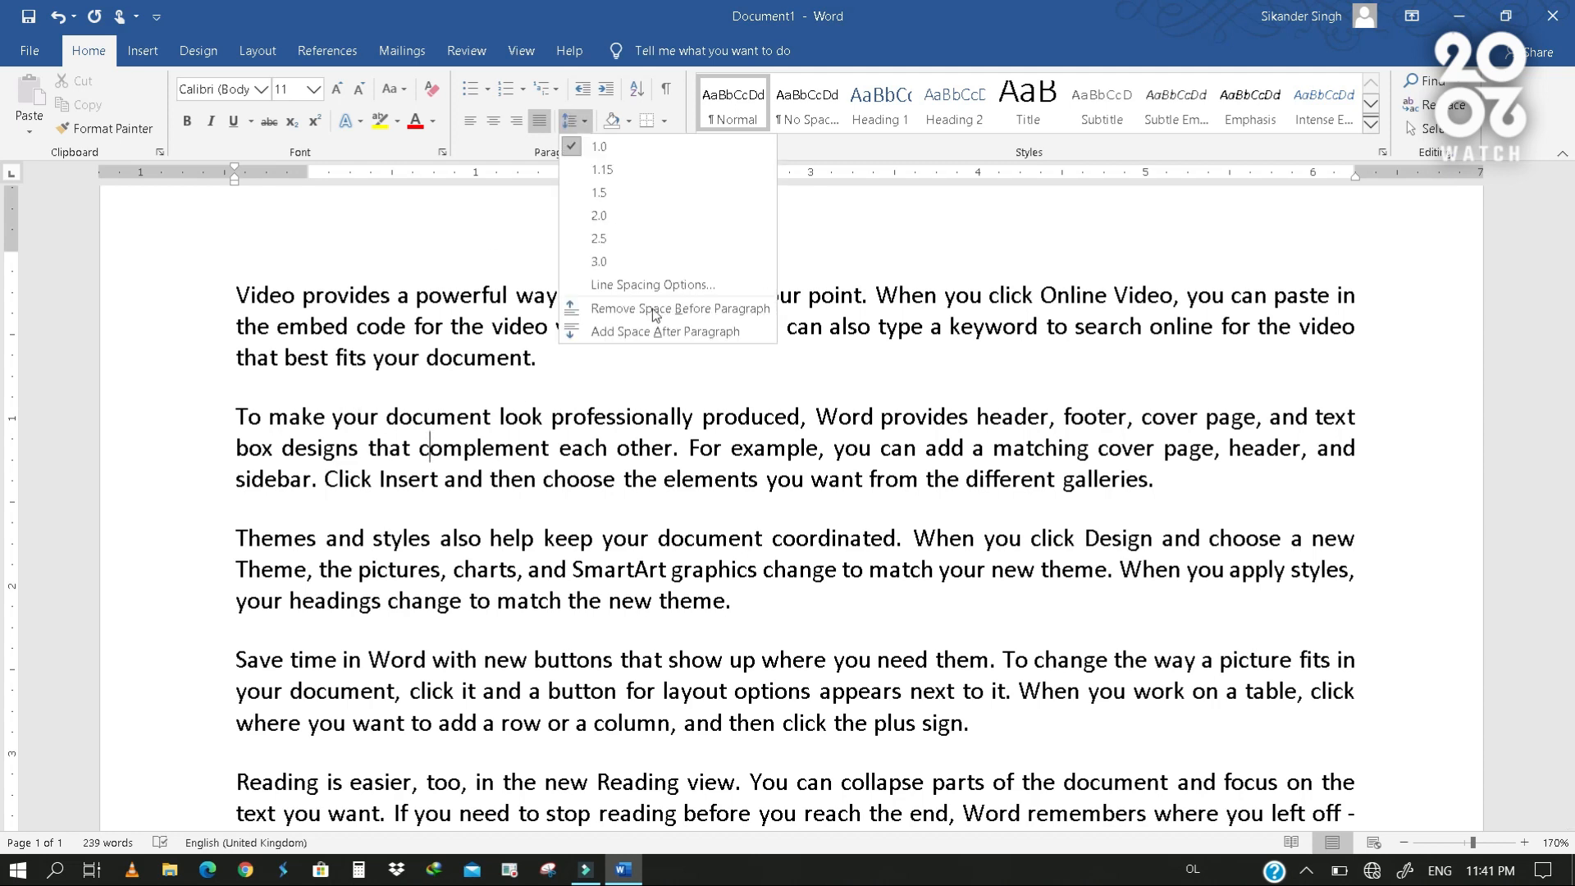
{"action": "left_click", "coordinate": [674, 284]}
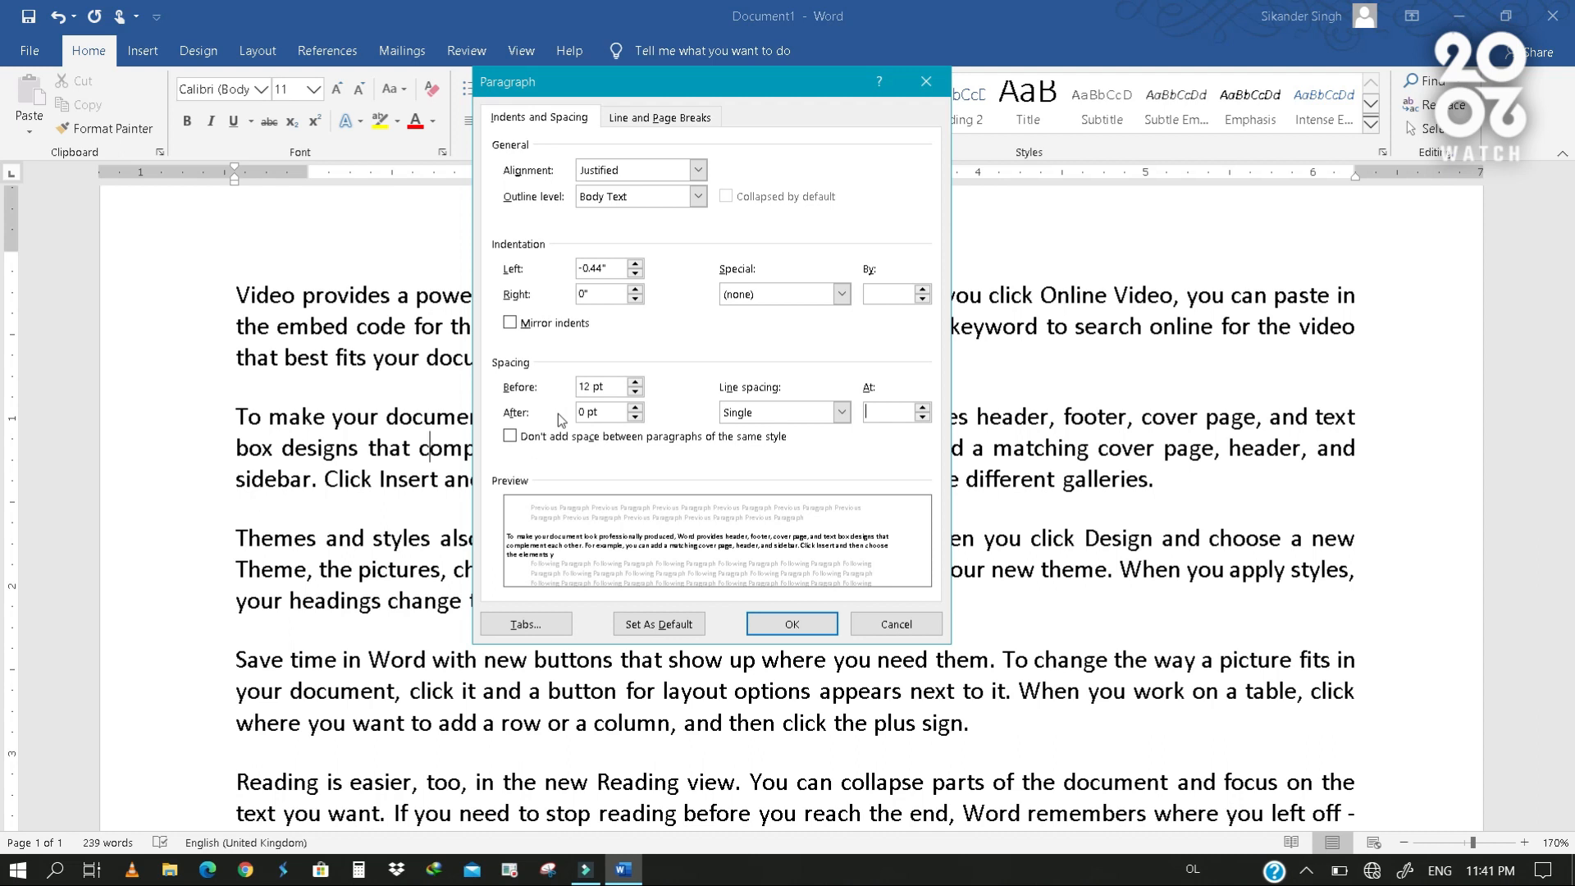
{"action": "left_click", "coordinate": [900, 628]}
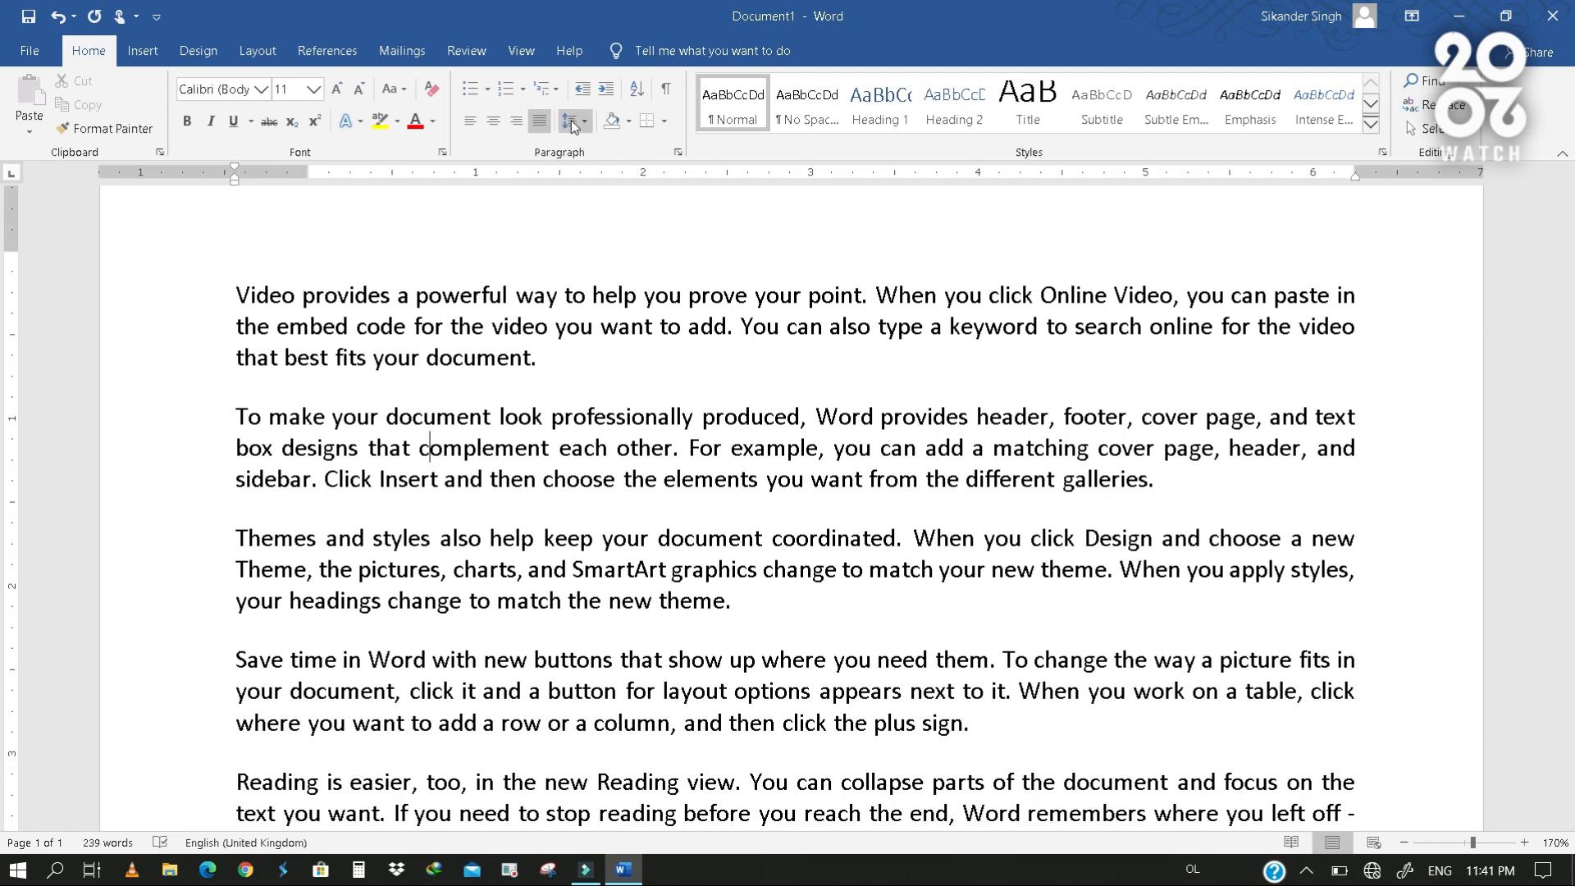
- Apply yellow shading to the first paragraph and to the words "choose the elements" in the second paragraph
{"action": "double_click", "coordinate": [187, 303]}
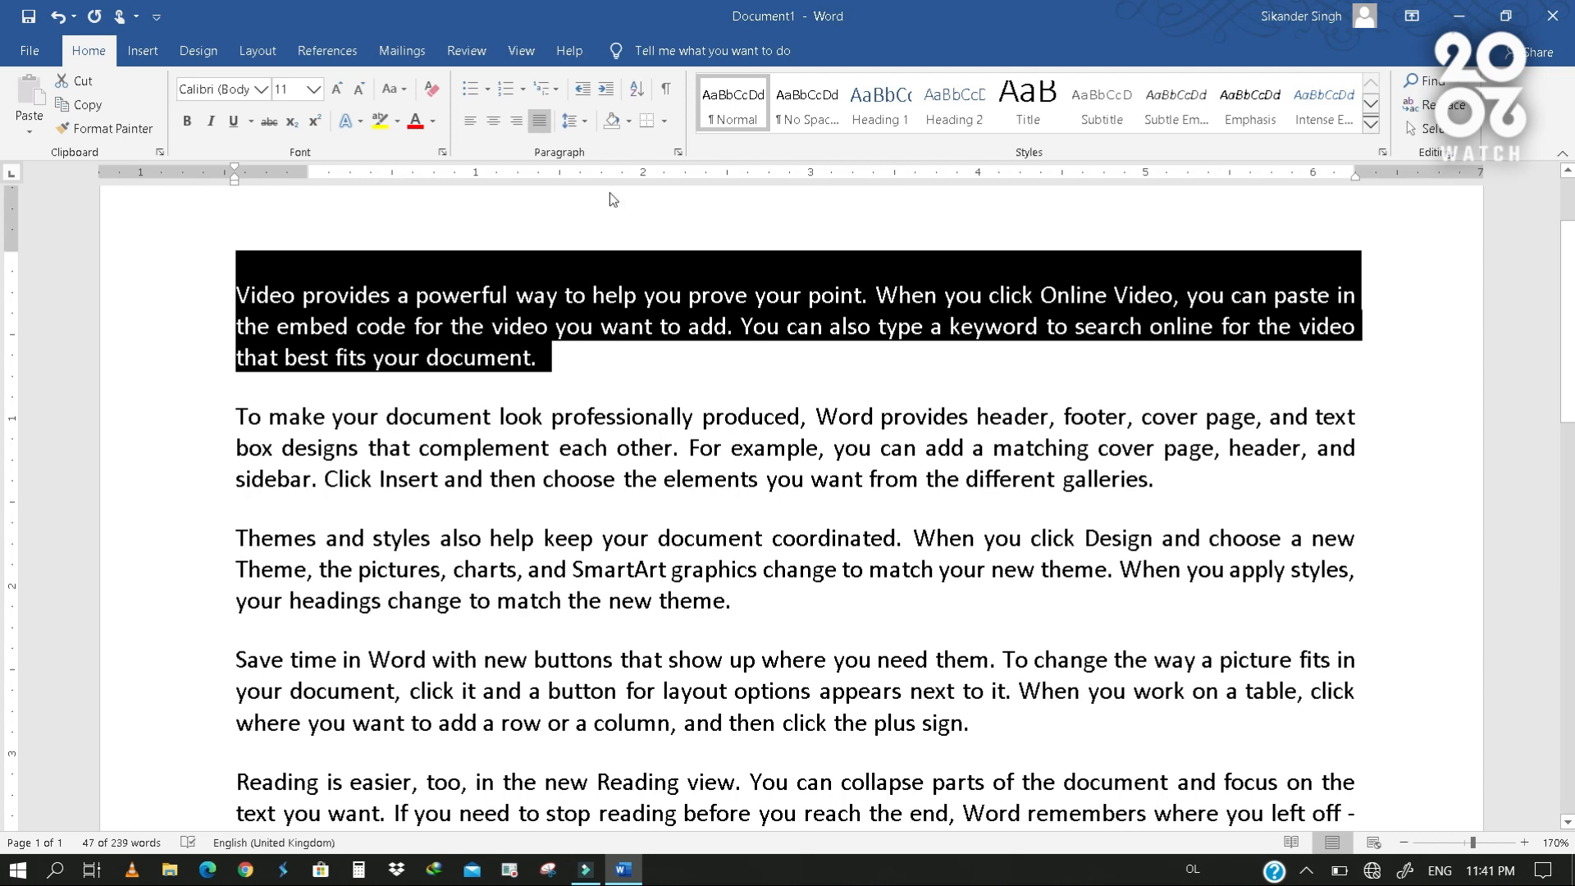
{"action": "left_click", "coordinate": [632, 131]}
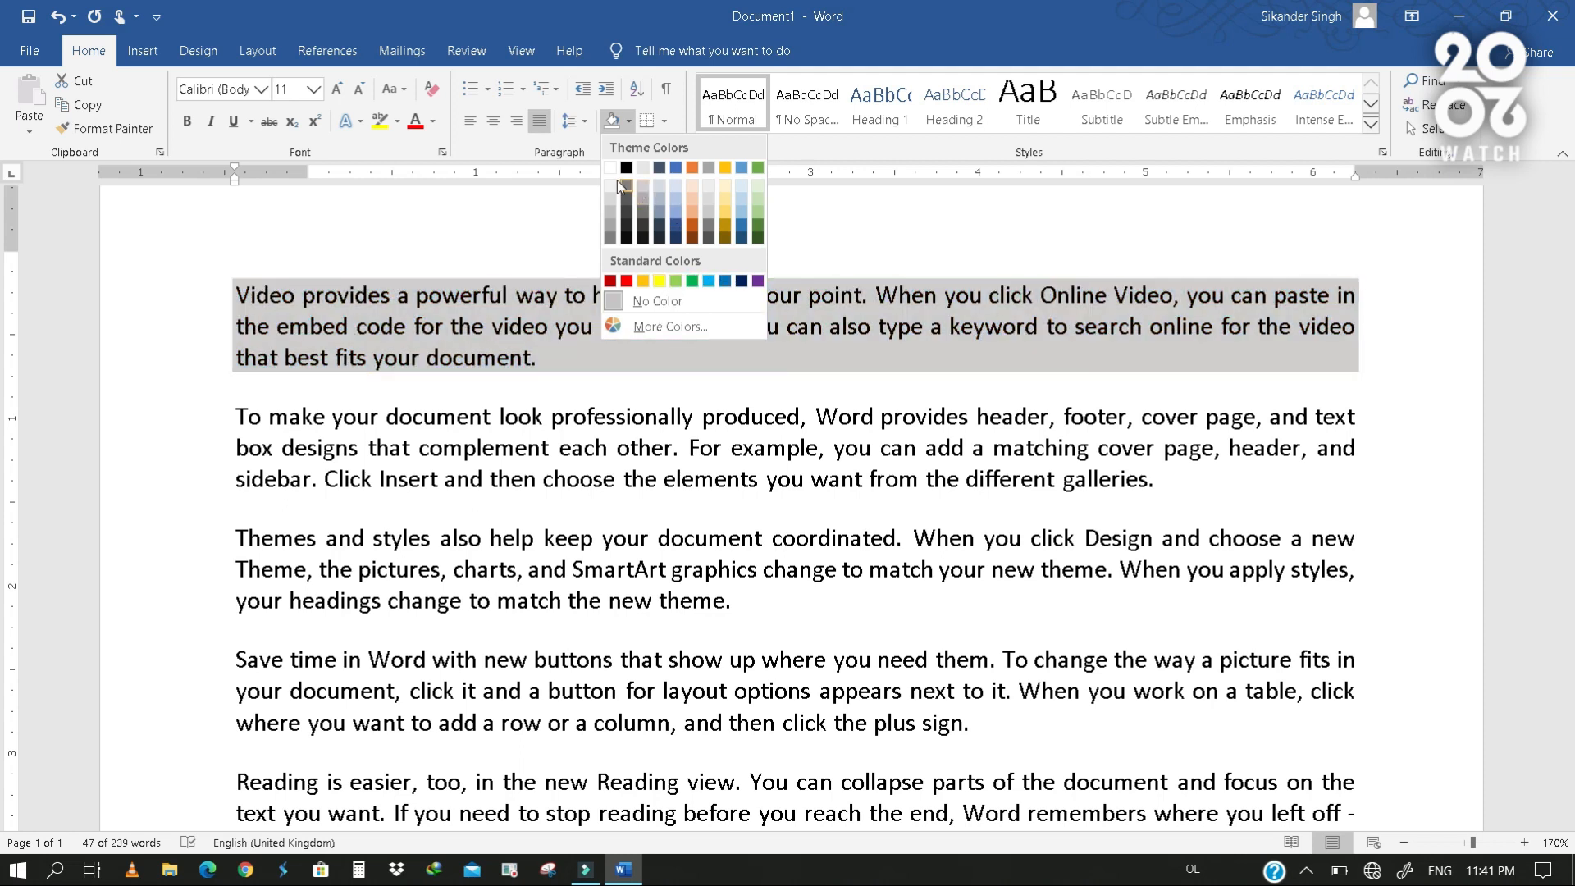
{"action": "left_click", "coordinate": [659, 280]}
{"action": "left_click_drag", "start_coordinate": [541, 478], "coordinate": [757, 479]}
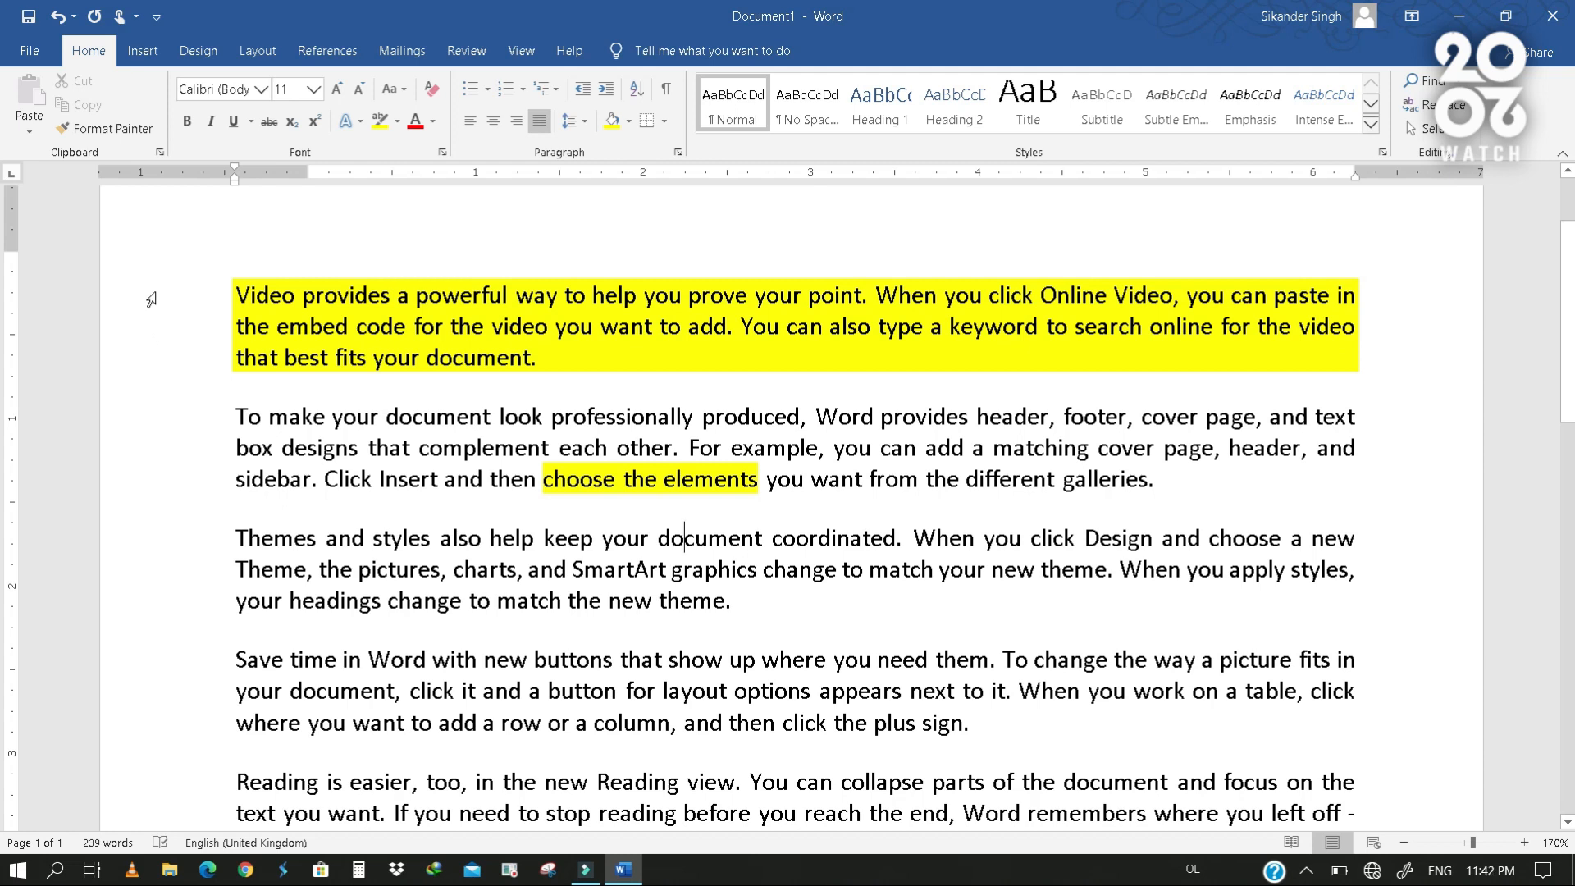
- Undo the yellow shading on the first paragraph and on "choose the elements"
{"action": "left_click_drag", "start_coordinate": [152, 299], "coordinate": [181, 486]}
{"action": "key", "text": "ctrl+z"}
{"action": "key", "text": "ctrl+z"}
{"action": "left_click", "coordinate": [217, 361]}
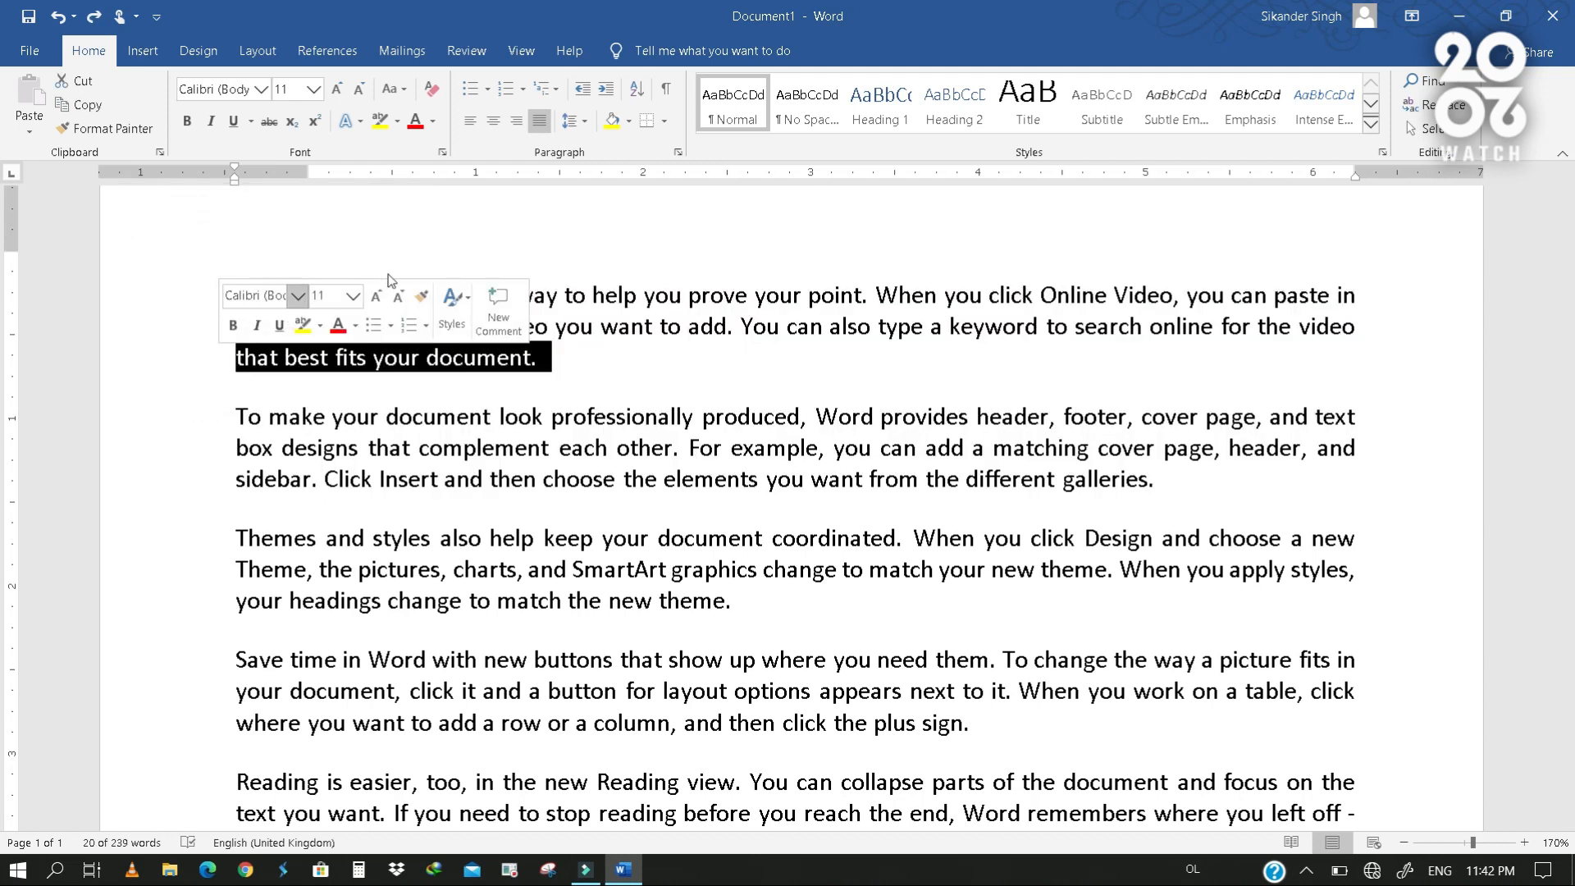
{"action": "left_click", "coordinate": [687, 296]}
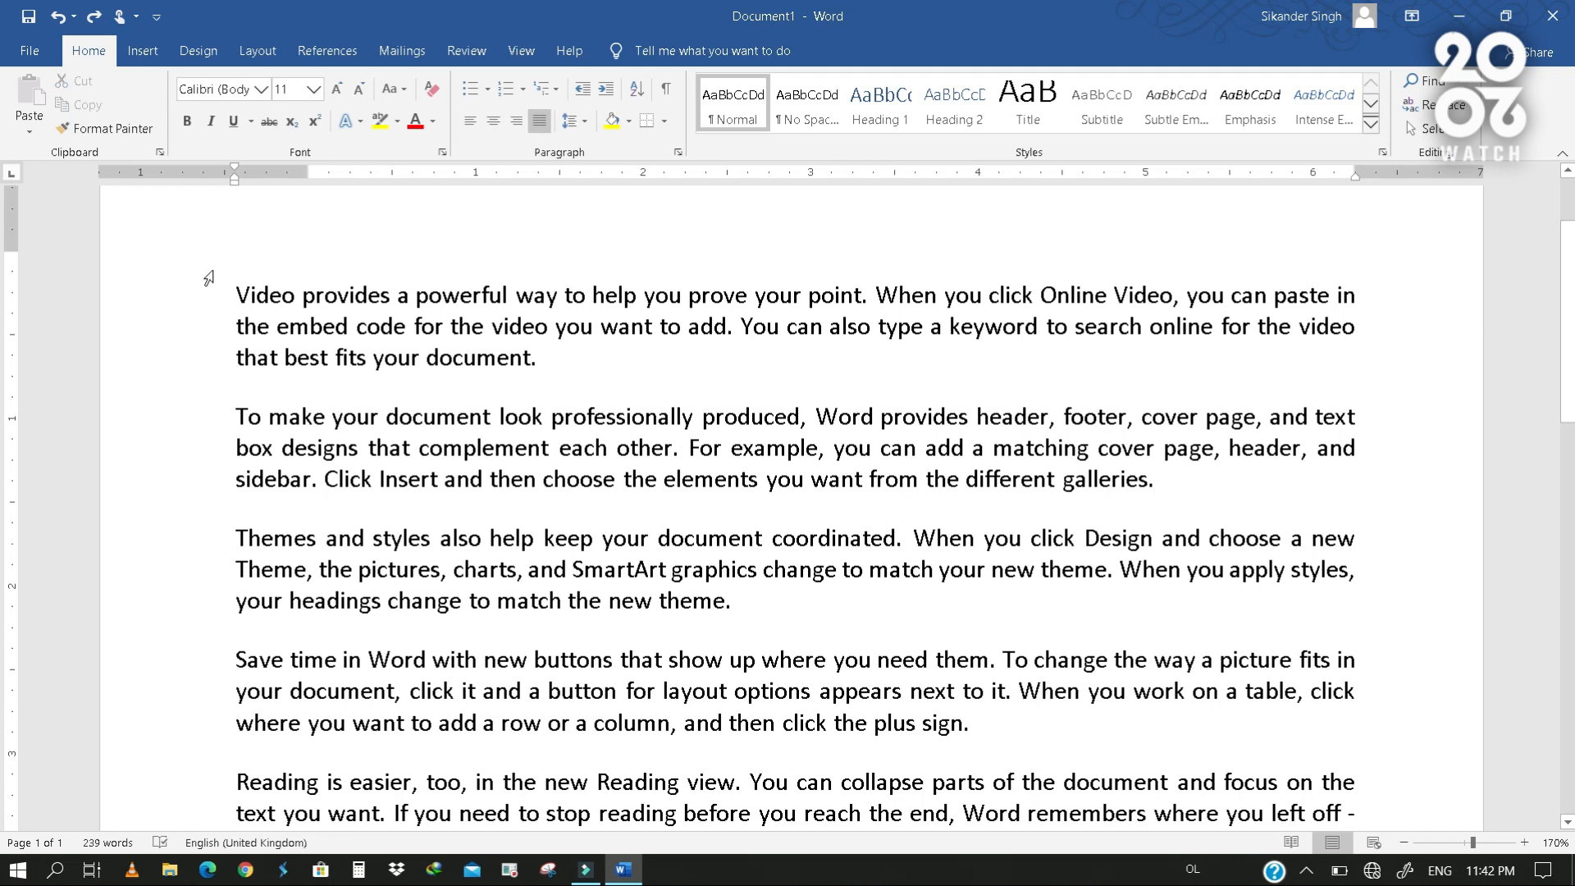
- Insert the title "WATCH2020" on its own line above the first paragraph and center it
{"action": "left_click", "coordinate": [238, 294]}
{"action": "key", "text": "Return"}
{"action": "type", "text": "WATCH2020"}
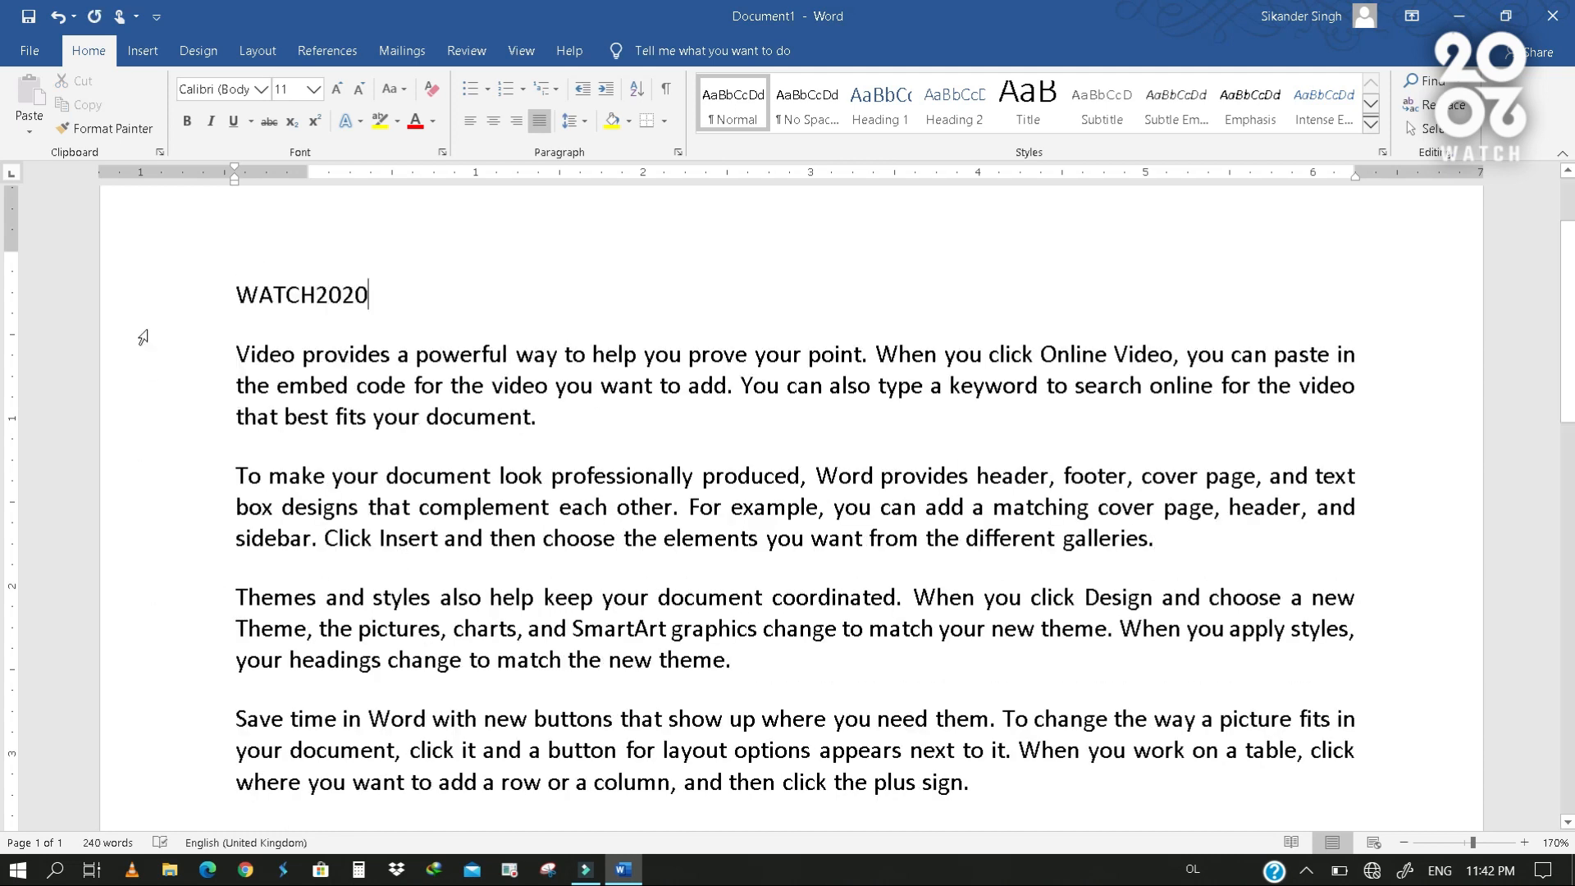
{"action": "left_click", "coordinate": [149, 301]}
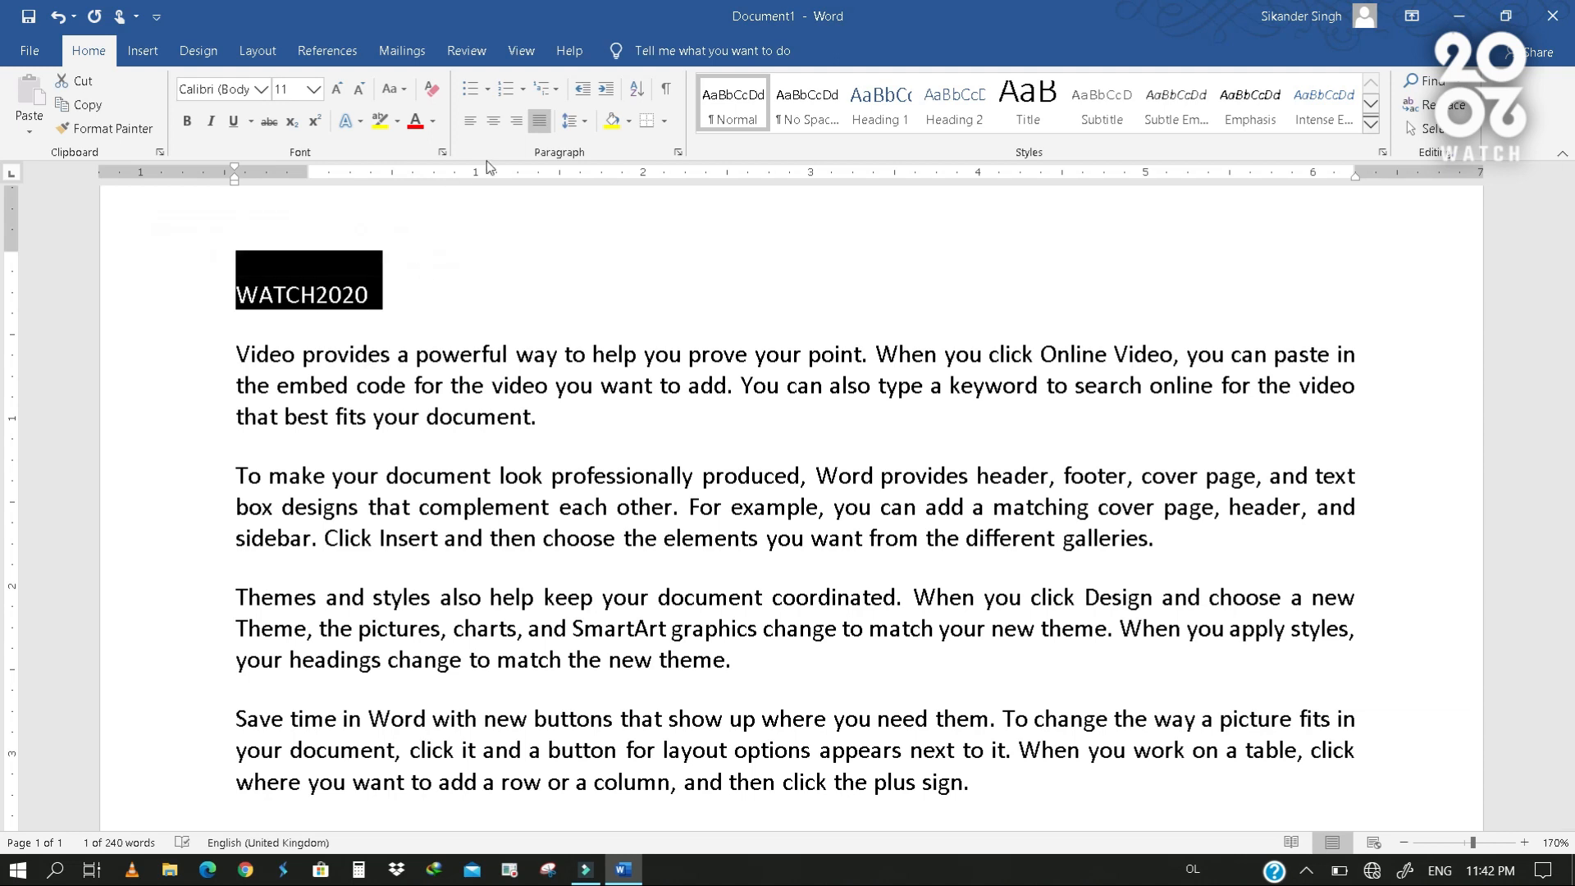
{"action": "left_click", "coordinate": [493, 127]}
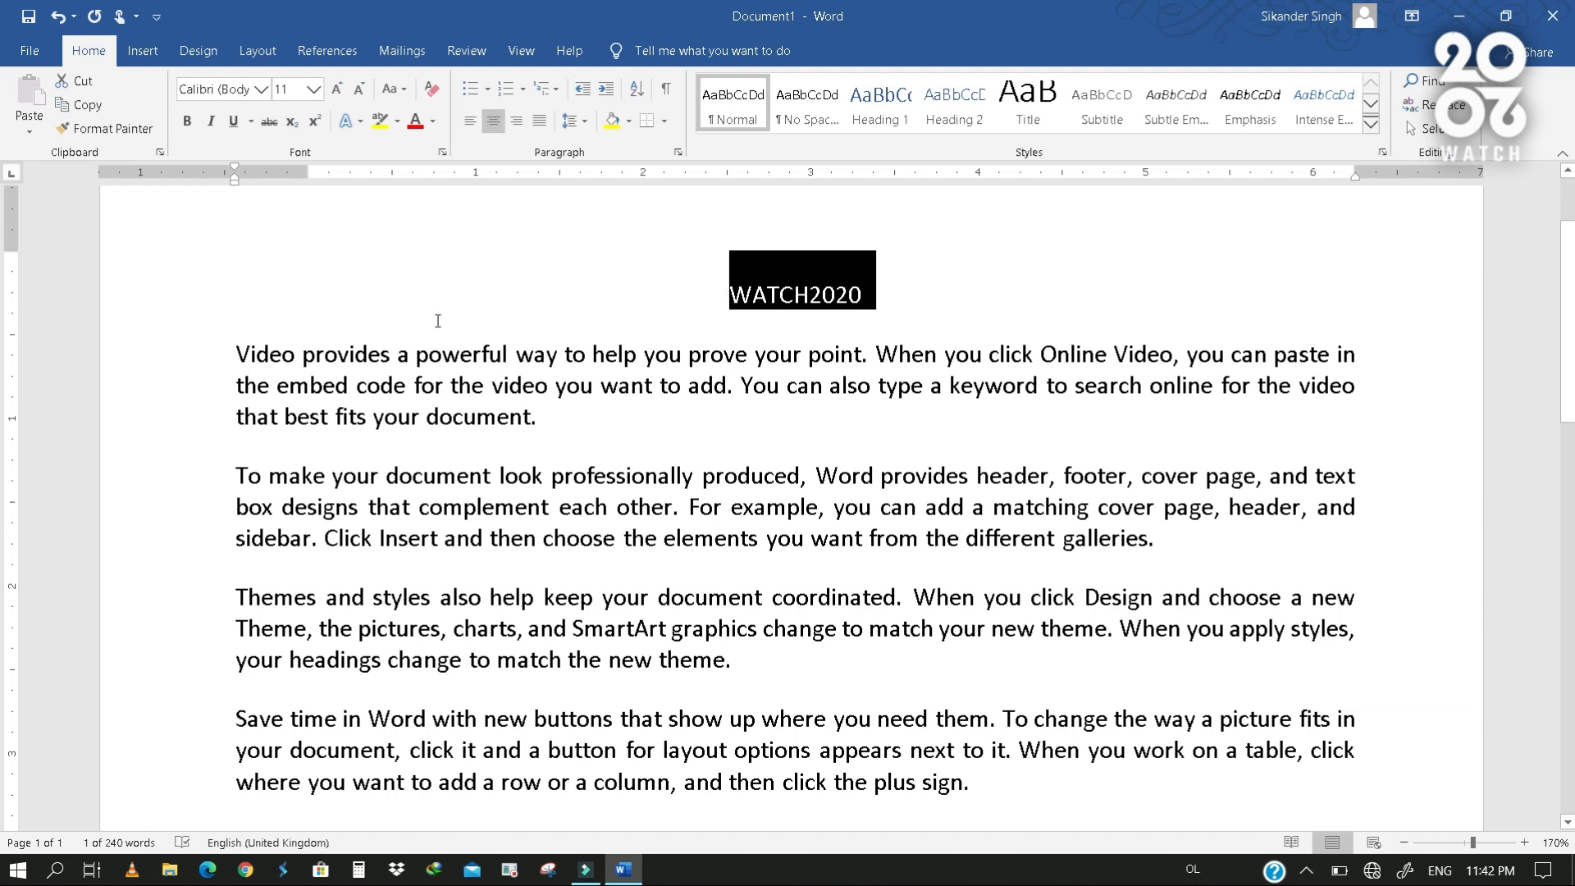
- Enlarge the WATCH2020 title to 72 pt and set its font color to standard dark blue
{"action": "left_click", "coordinate": [337, 88]}
{"action": "left_click", "coordinate": [337, 89]}
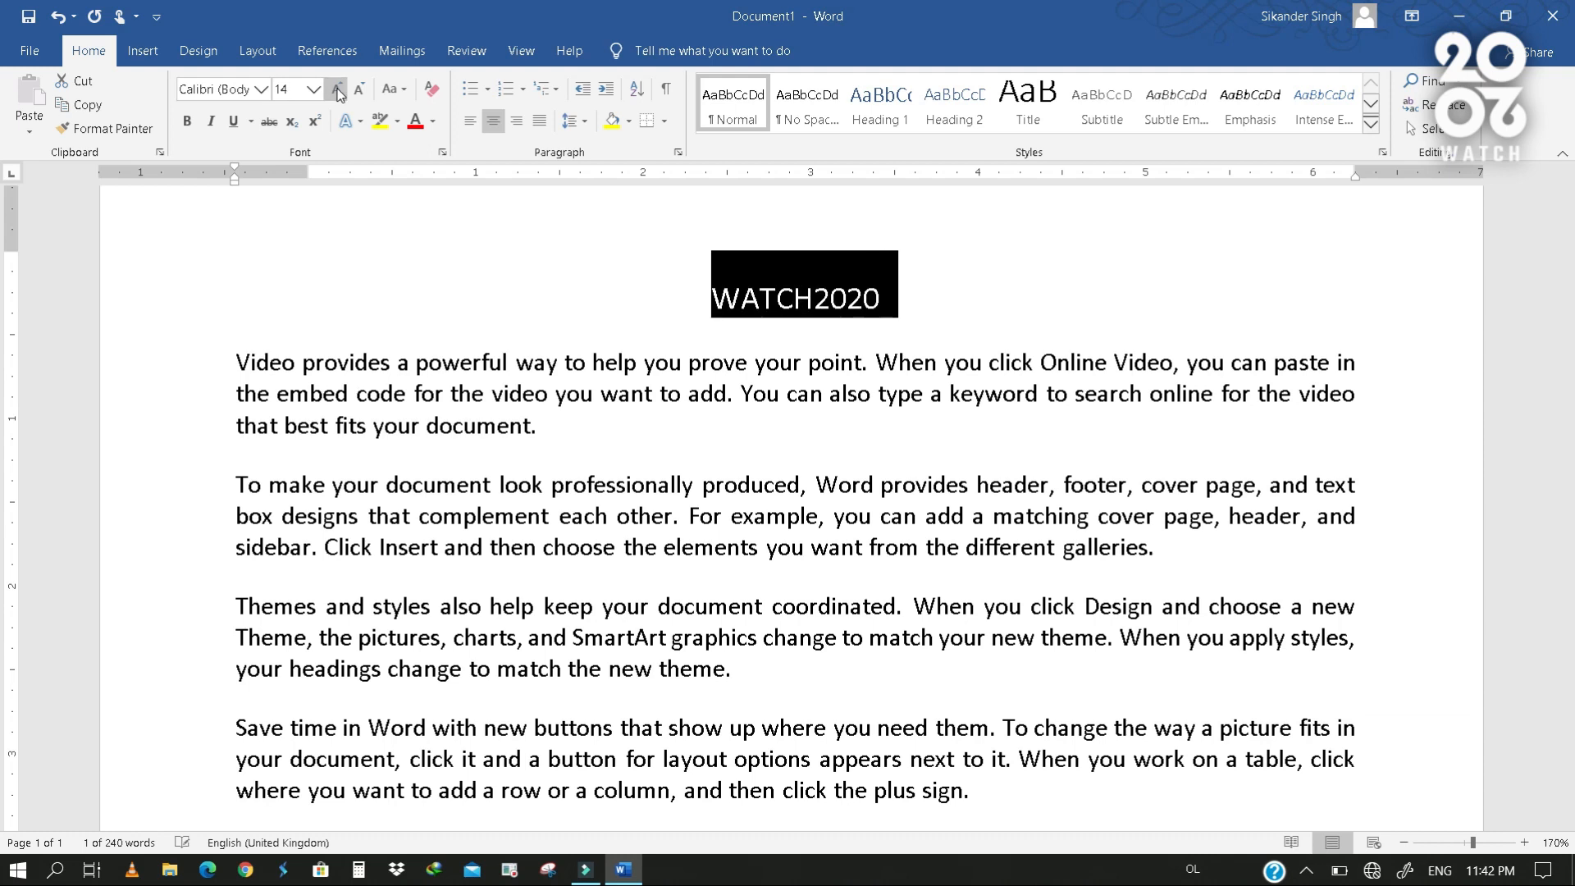
{"action": "left_click", "coordinate": [337, 88]}
{"action": "left_click", "coordinate": [337, 89]}
{"action": "left_click", "coordinate": [337, 89]}
{"action": "left_click", "coordinate": [338, 88]}
{"action": "left_click", "coordinate": [337, 89]}
{"action": "left_click", "coordinate": [337, 88]}
{"action": "left_click", "coordinate": [337, 89]}
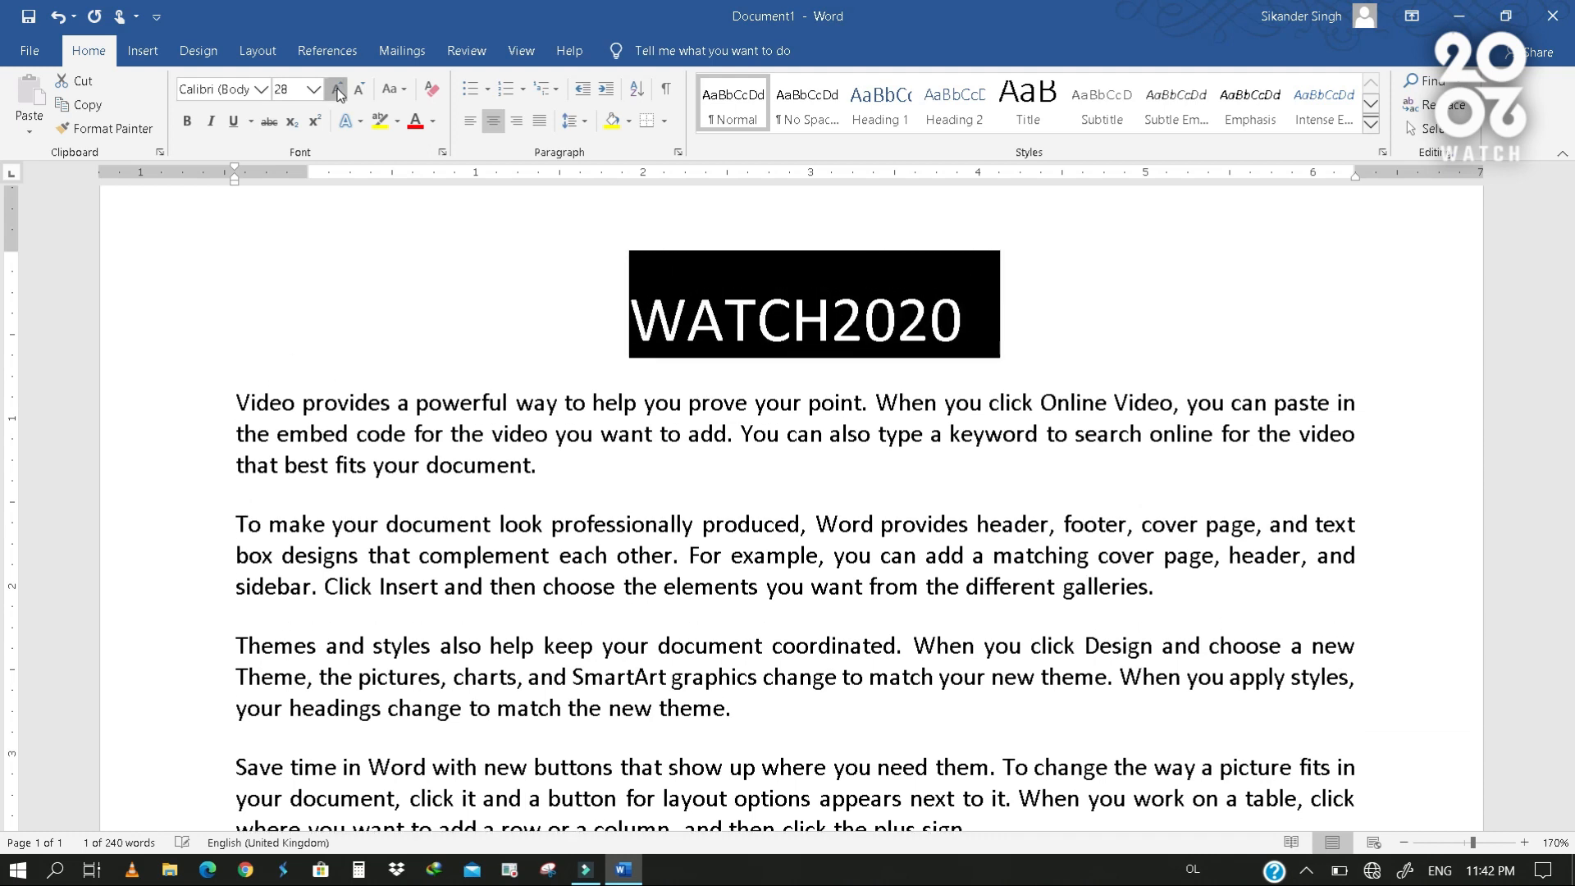
{"action": "left_click", "coordinate": [337, 89]}
{"action": "left_click", "coordinate": [337, 88]}
{"action": "left_click", "coordinate": [432, 120]}
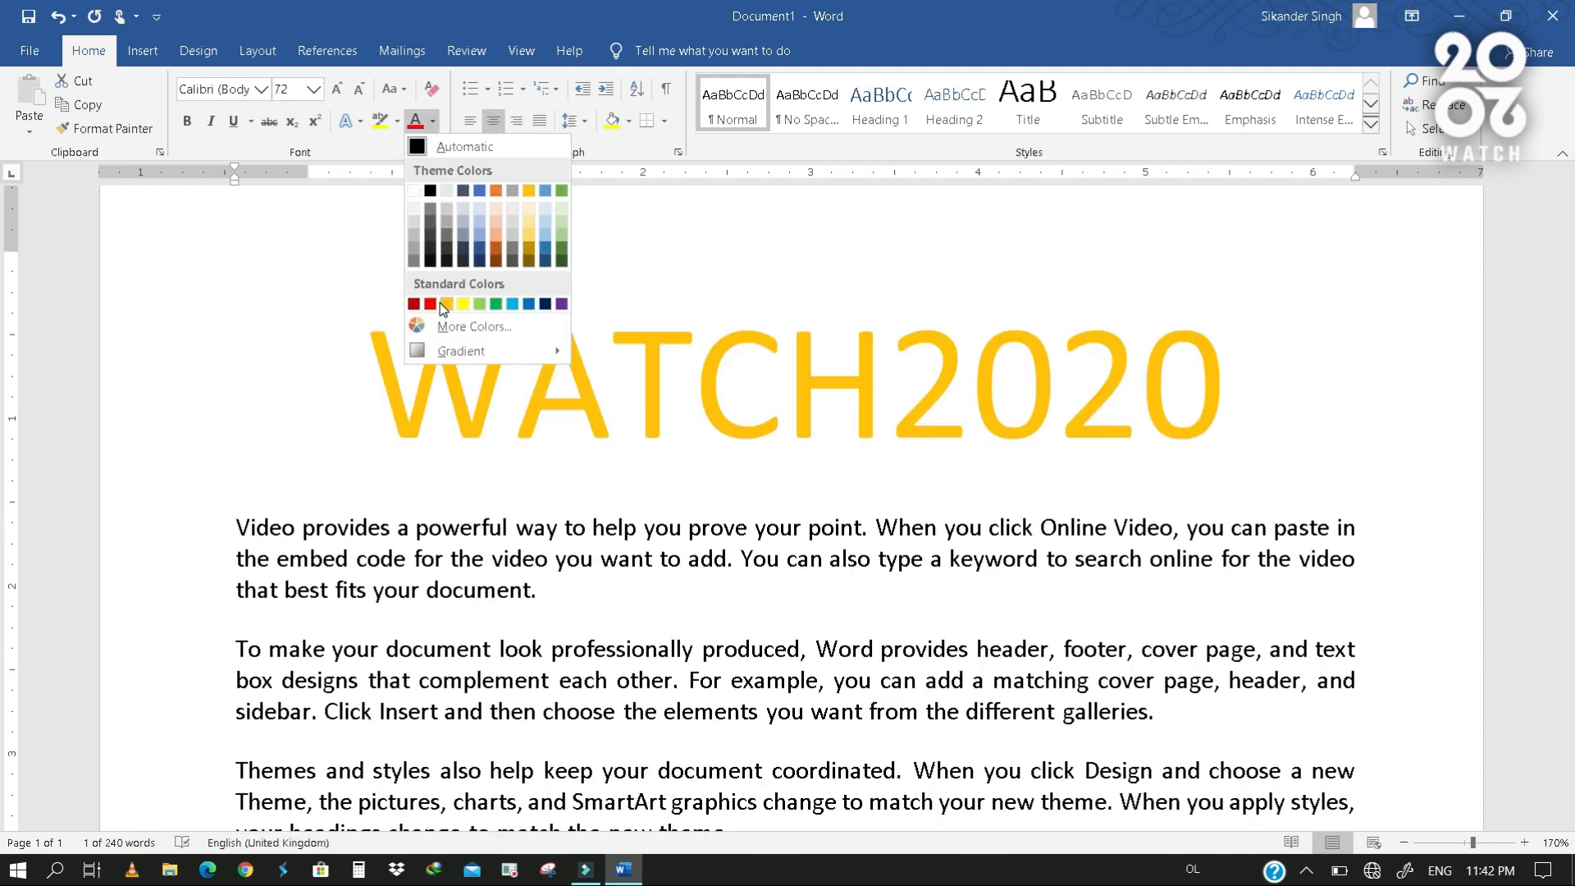
{"action": "left_click", "coordinate": [545, 303]}
{"action": "left_click", "coordinate": [548, 476]}
- Apply the black-filled text effect with a hard blue shadow to the WATCH2020 title
{"action": "left_click_drag", "start_coordinate": [369, 386], "coordinate": [1312, 386]}
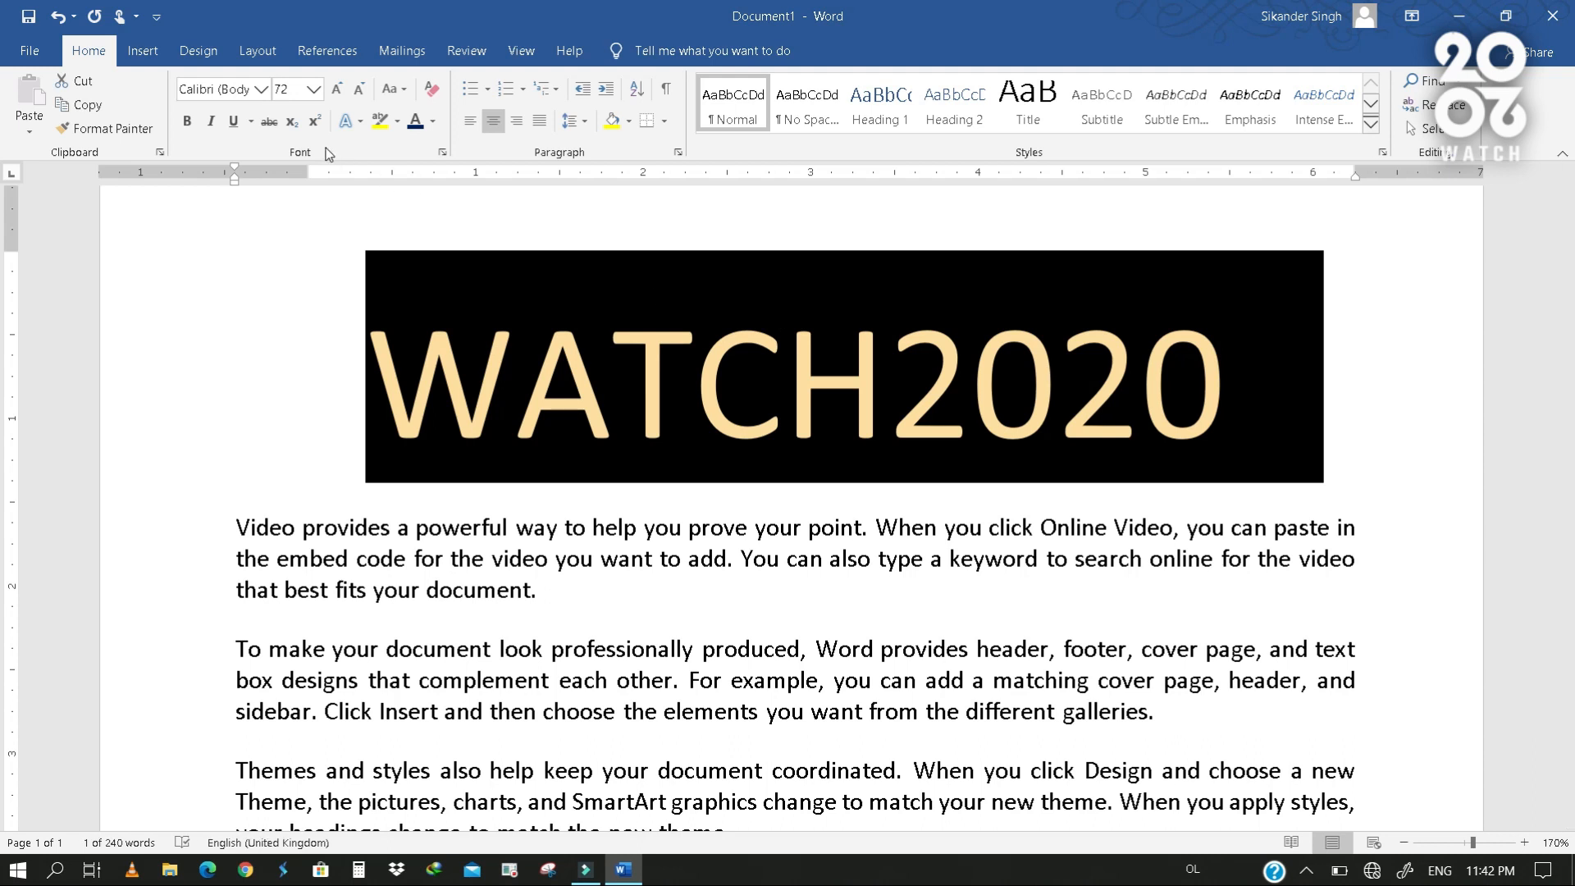
{"action": "left_click", "coordinate": [355, 130]}
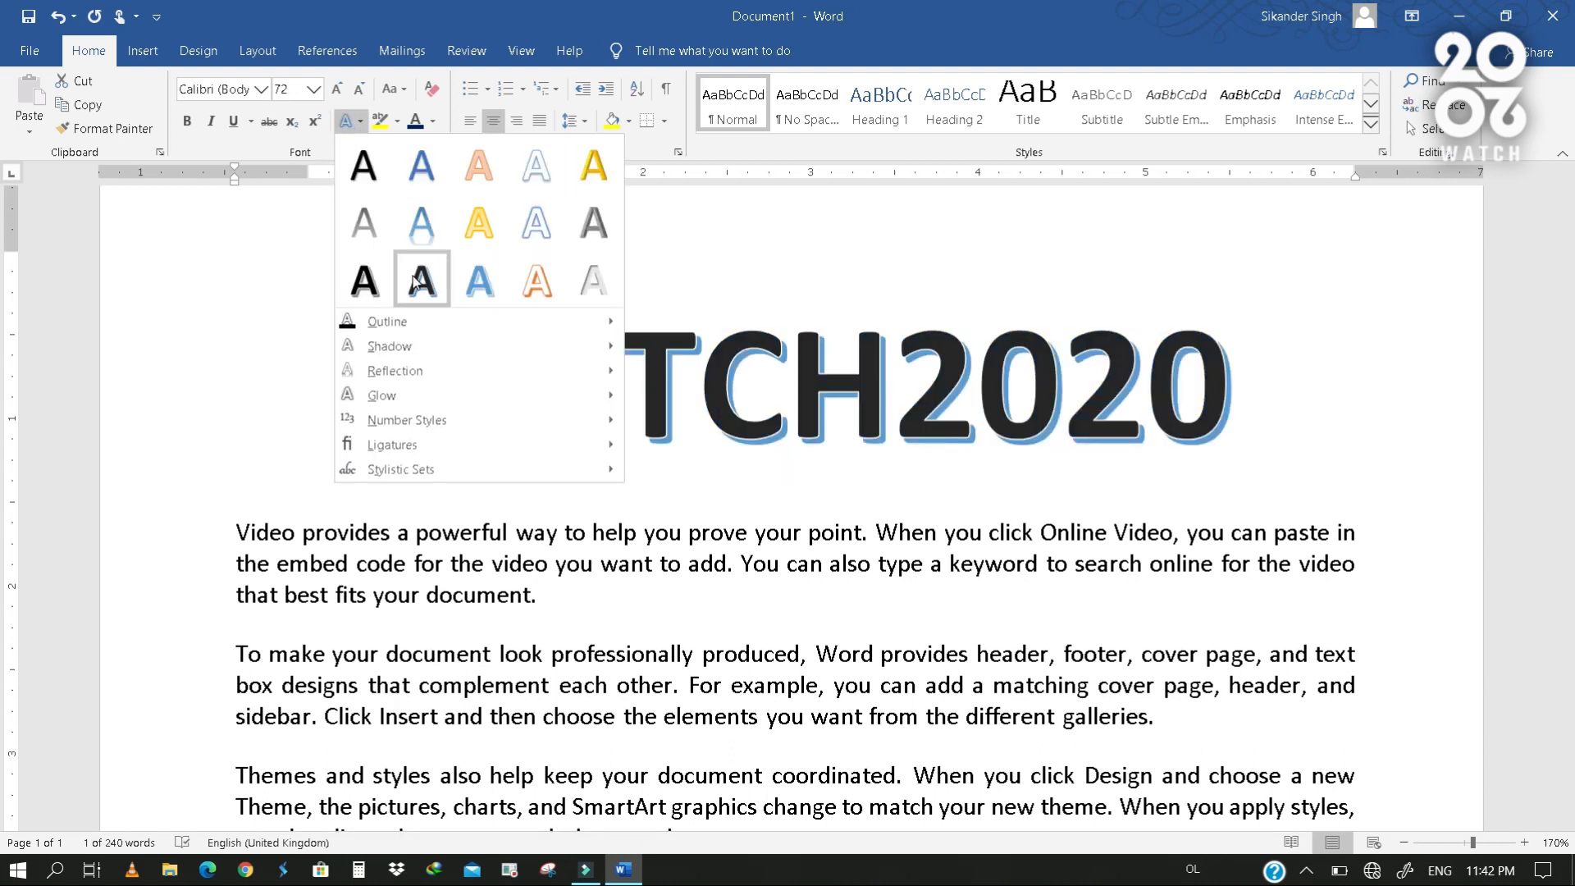
{"action": "left_click", "coordinate": [427, 283]}
{"action": "left_click", "coordinate": [716, 396]}
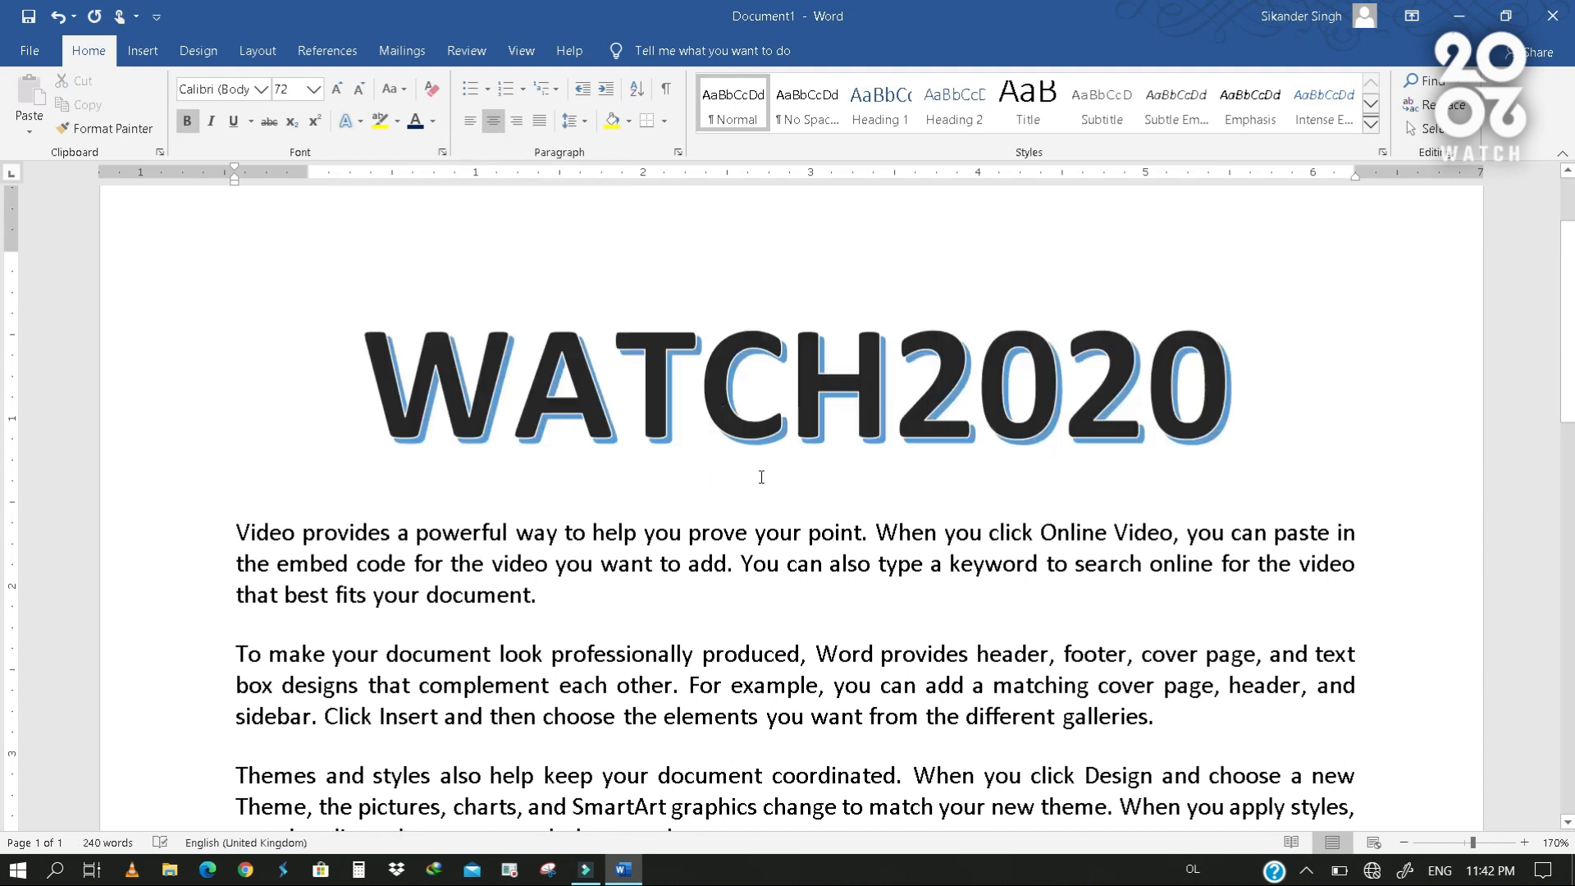
- Apply all borders to the WATCH2020 title paragraph
{"action": "left_click_drag", "start_coordinate": [336, 397], "coordinate": [1329, 397]}
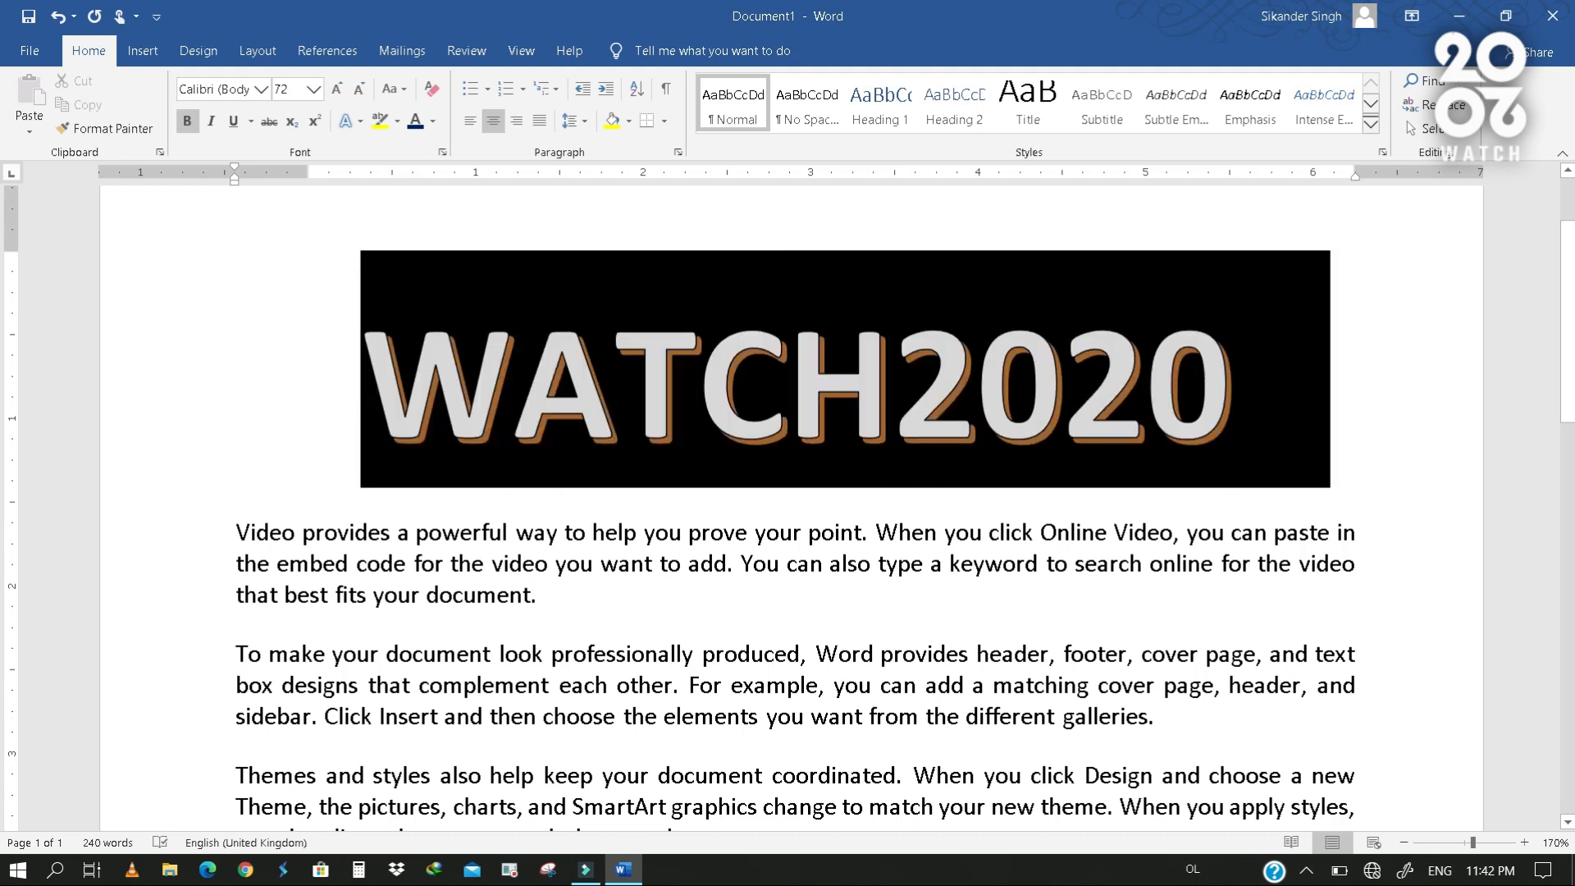
{"action": "left_click", "coordinate": [665, 121]}
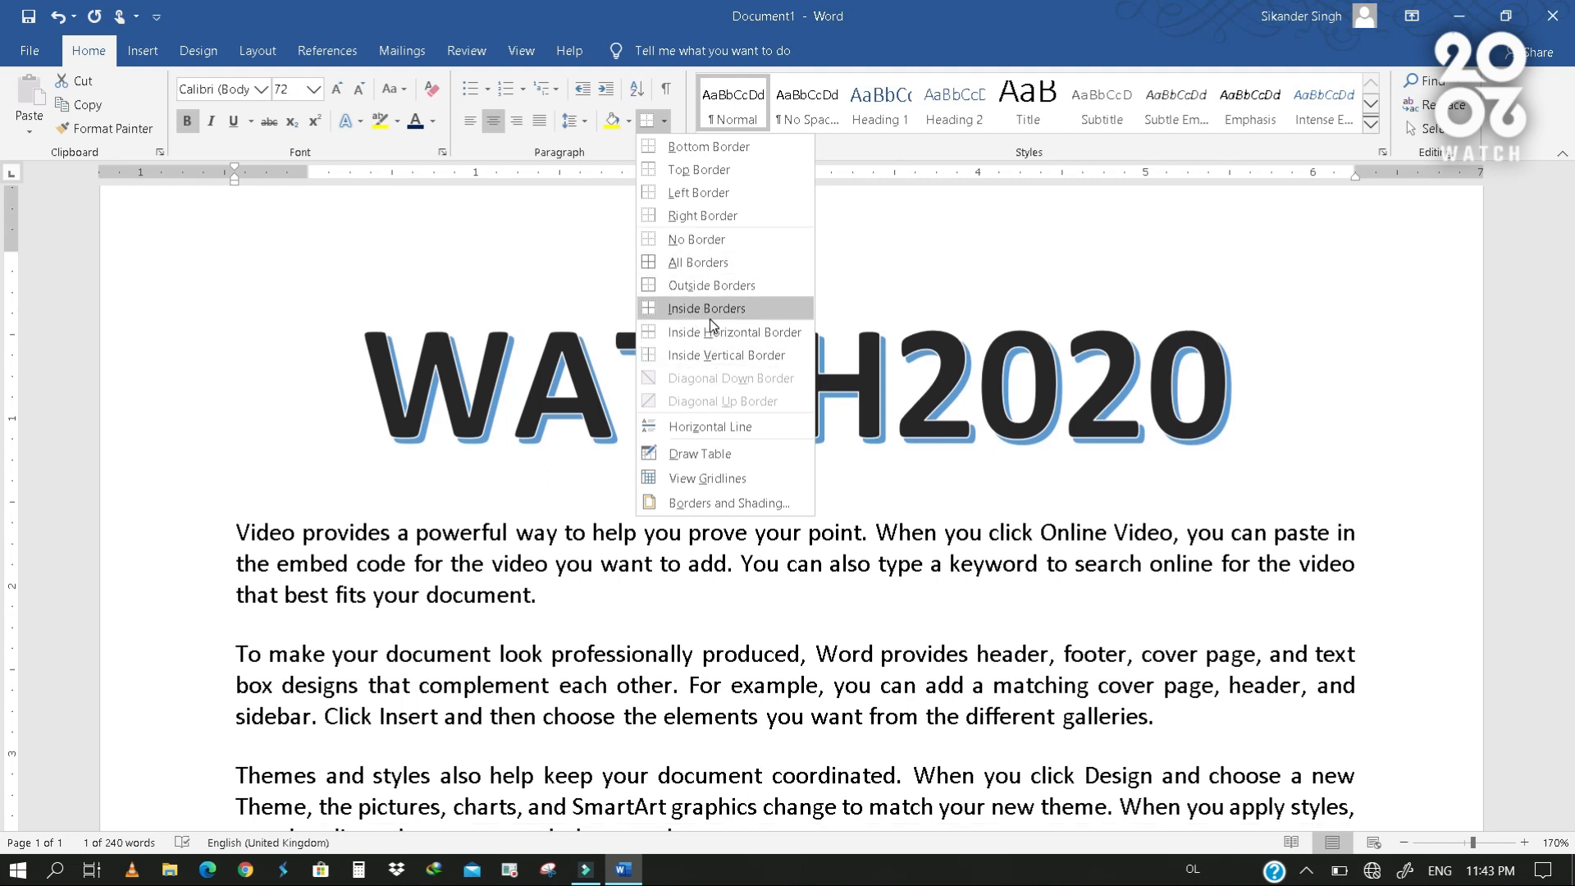
{"action": "left_click", "coordinate": [697, 268]}
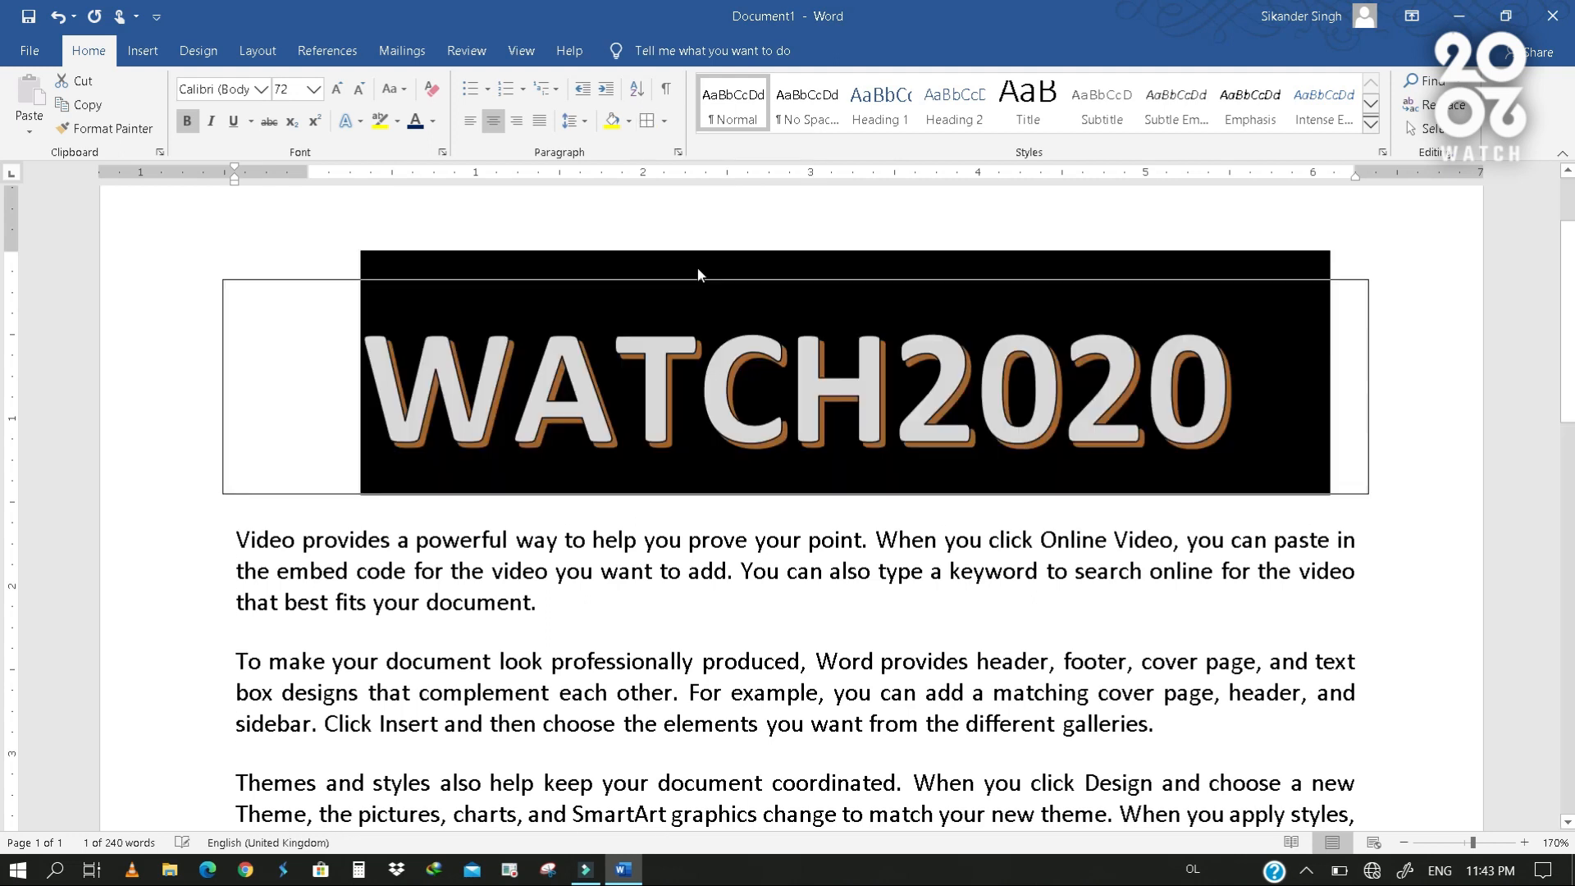
{"action": "left_click", "coordinate": [697, 534]}
- Add a tab-separated heading line reading "Sr.No.", "Name", "Father" and "Address" below the last paragraph
{"action": "scroll", "coordinate": [696, 558], "scroll_direction": "down", "scroll_amount": 10}
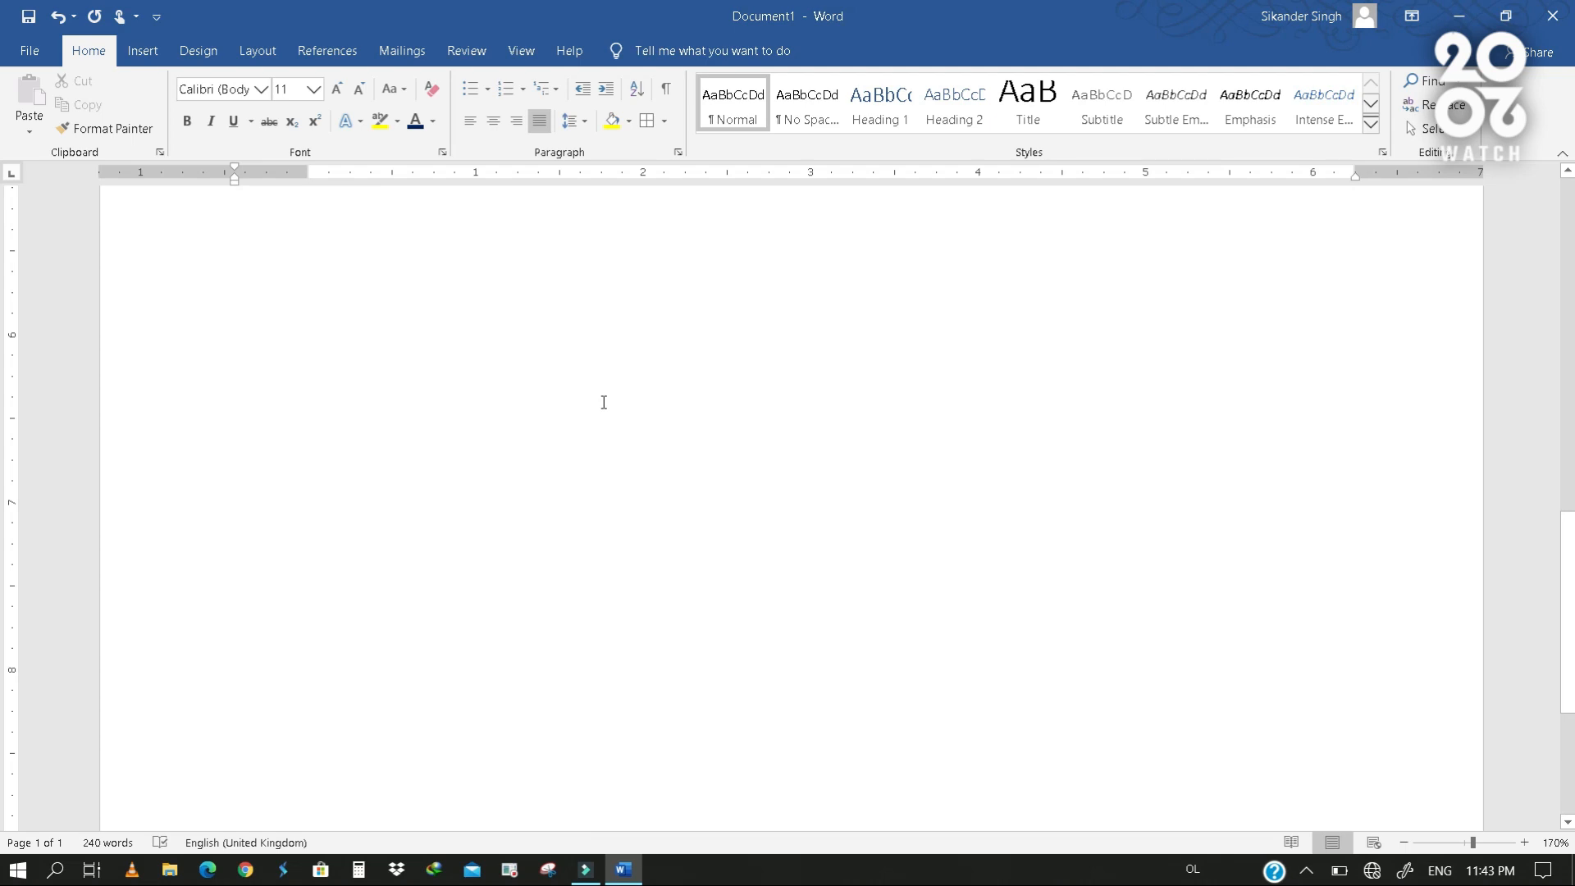
{"action": "scroll", "coordinate": [603, 402], "scroll_direction": "up", "scroll_amount": 3}
{"action": "left_click", "coordinate": [615, 497]}
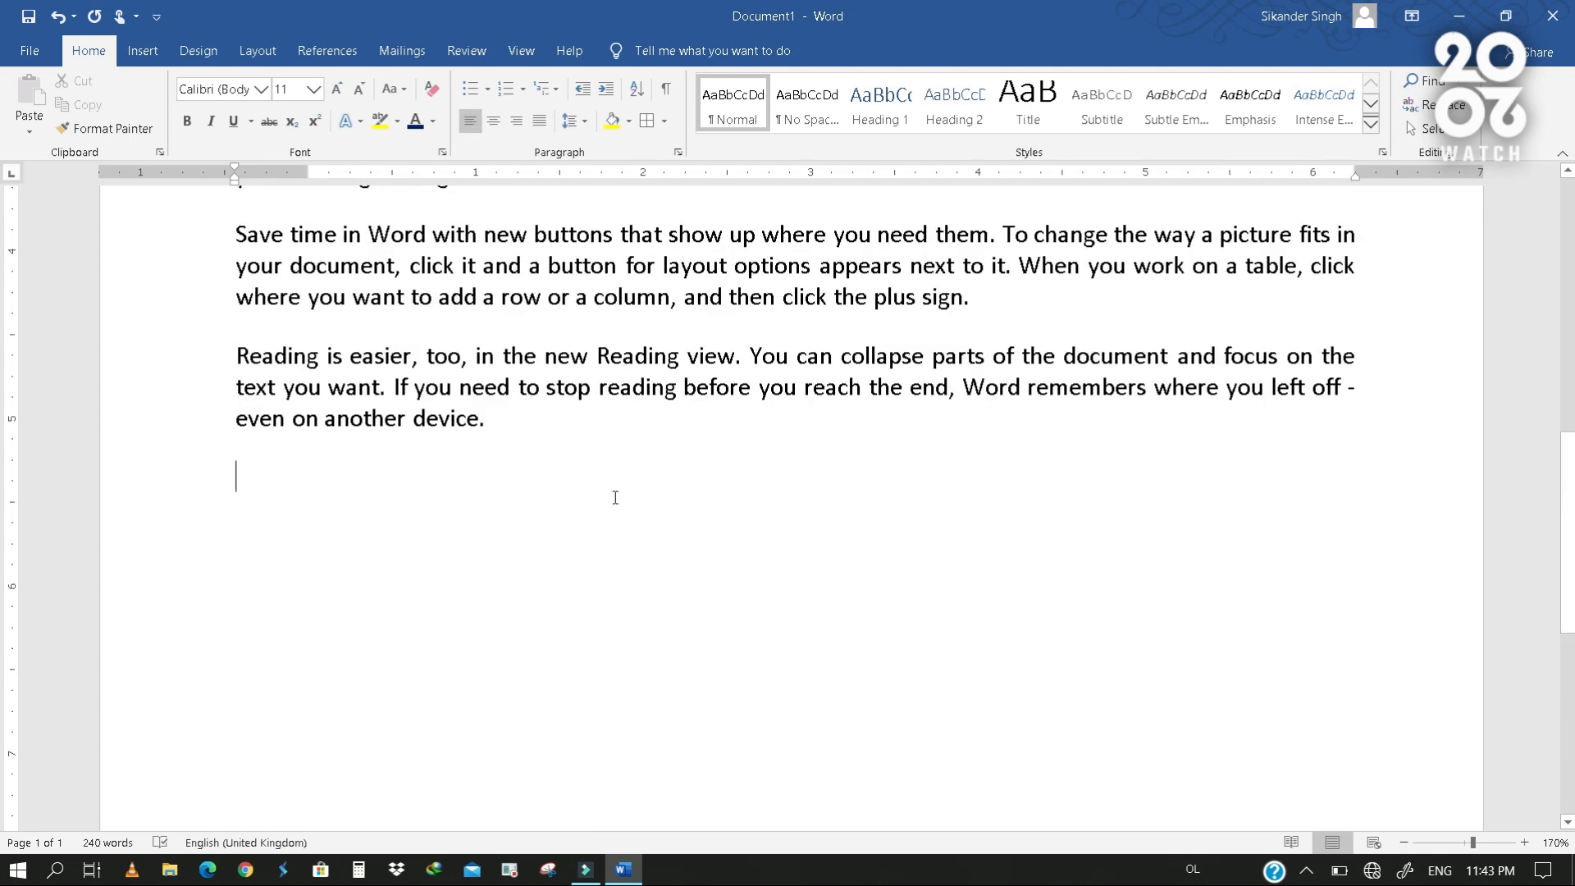
{"action": "type", "text": "Sr.No."}
{"action": "key", "text": "Tab"}
{"action": "type", "text": "Name\tFather"}
{"action": "key", "text": "Tab"}
{"action": "type", "text": "Address"}
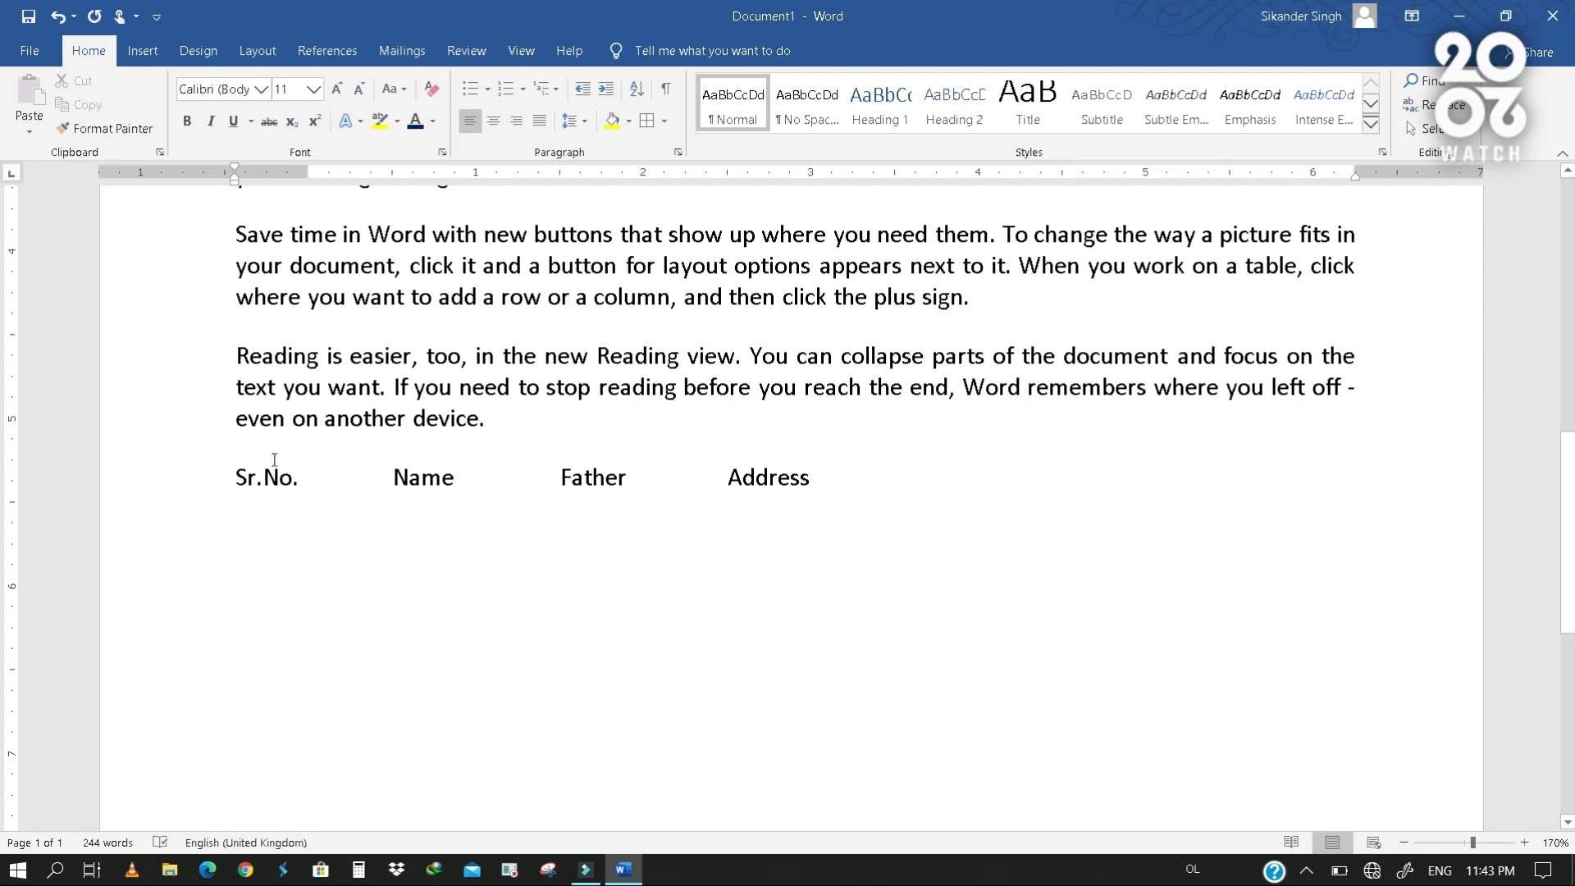
- Apply all borders to the Sr.No. heading line and add an empty bordered line below it
{"action": "left_click", "coordinate": [180, 478]}
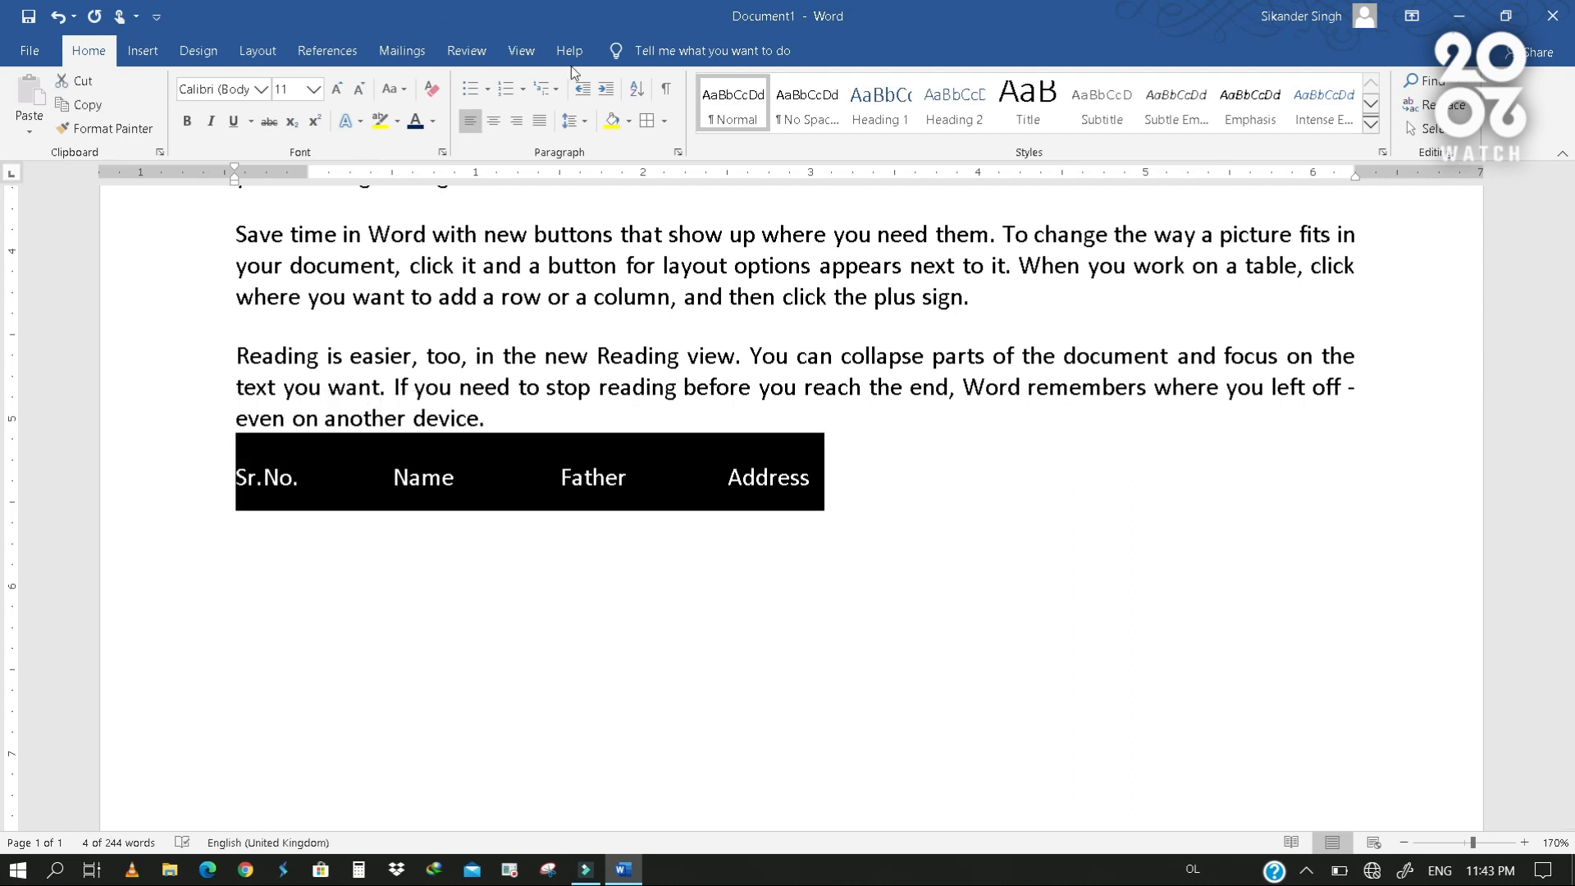
{"action": "left_click", "coordinate": [663, 122]}
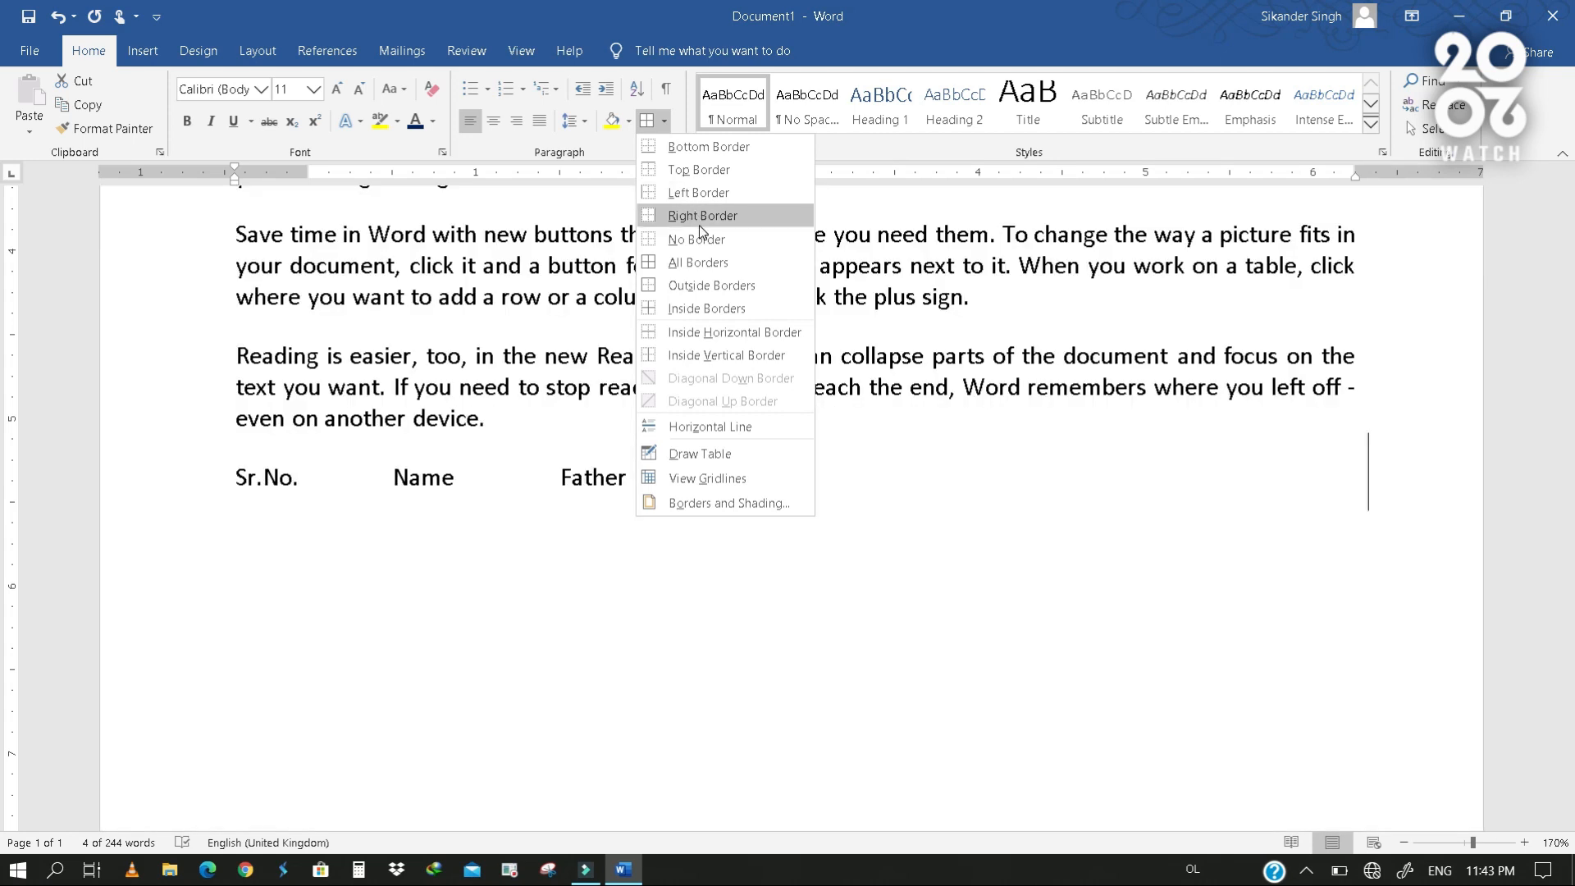
{"action": "left_click", "coordinate": [699, 266]}
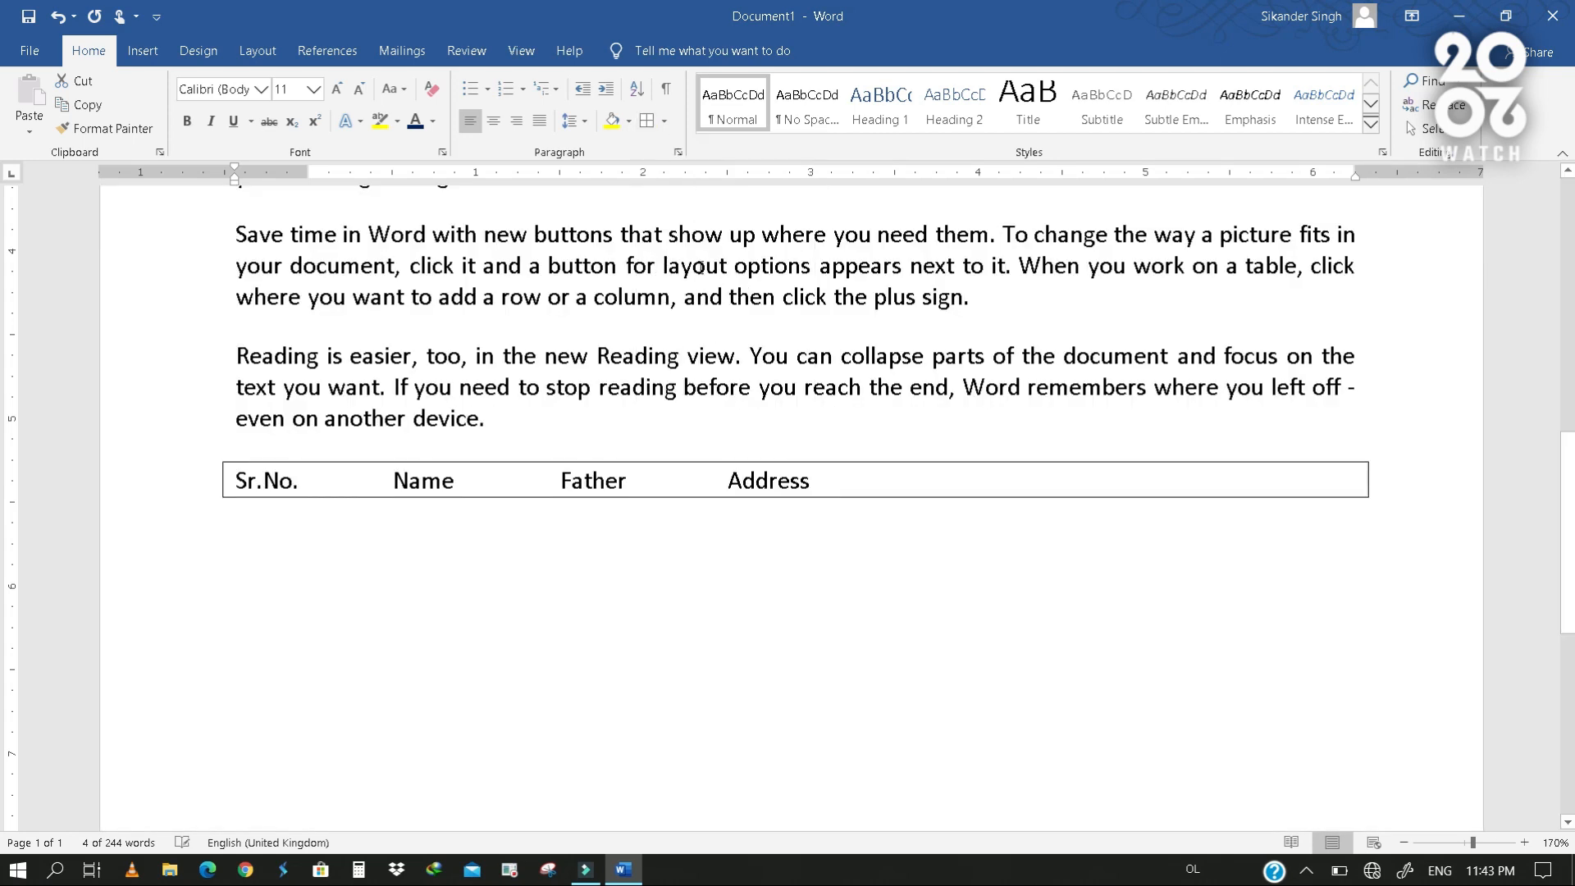
{"action": "left_click", "coordinate": [876, 487]}
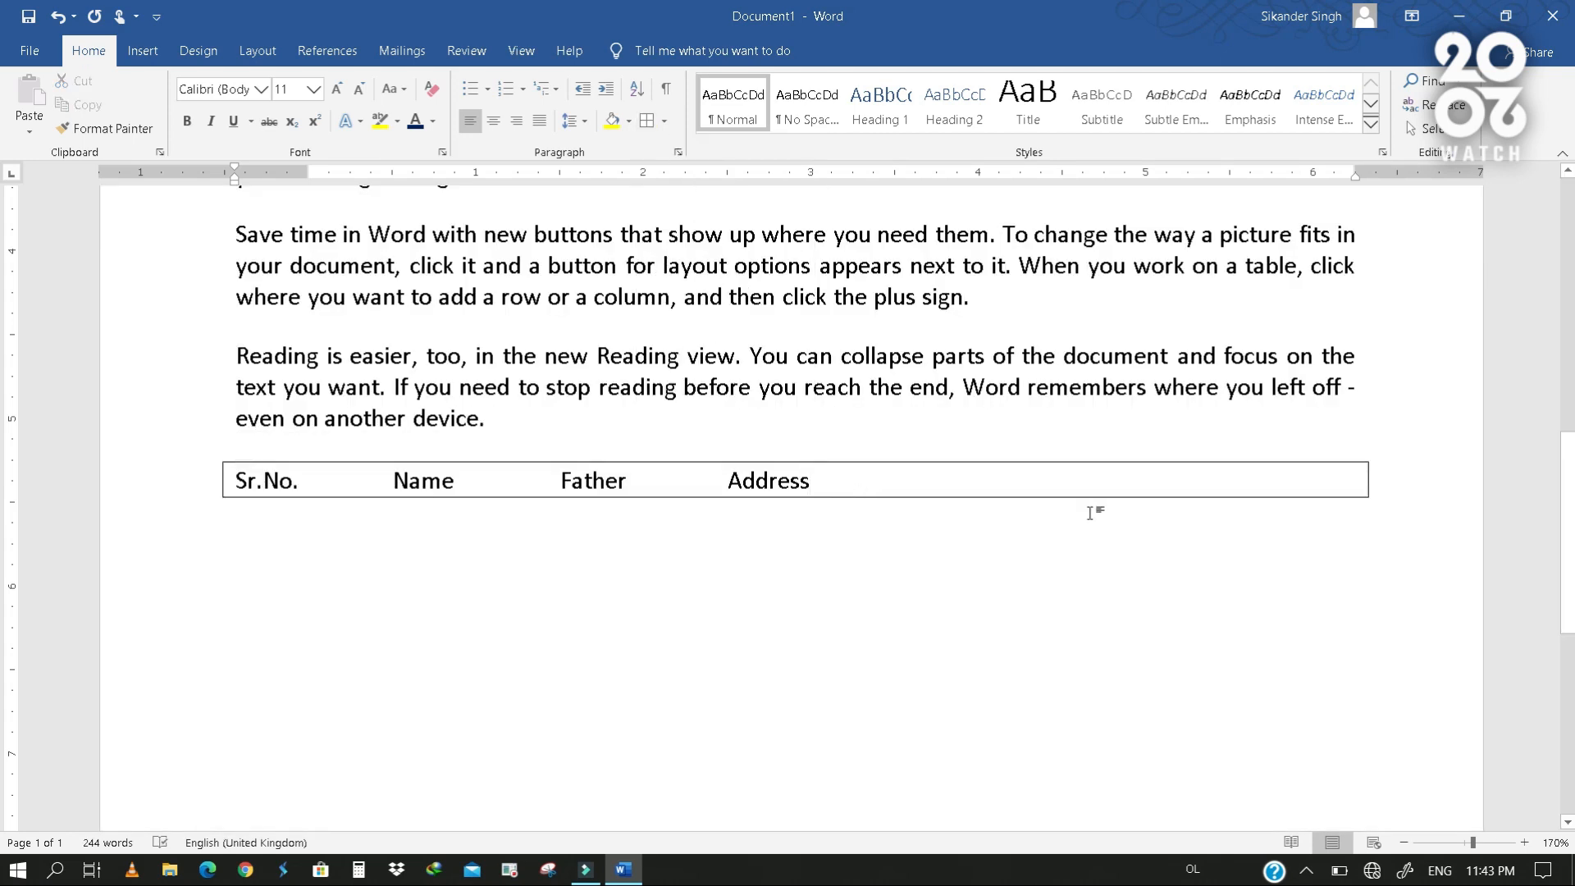
{"action": "key", "text": "Return"}
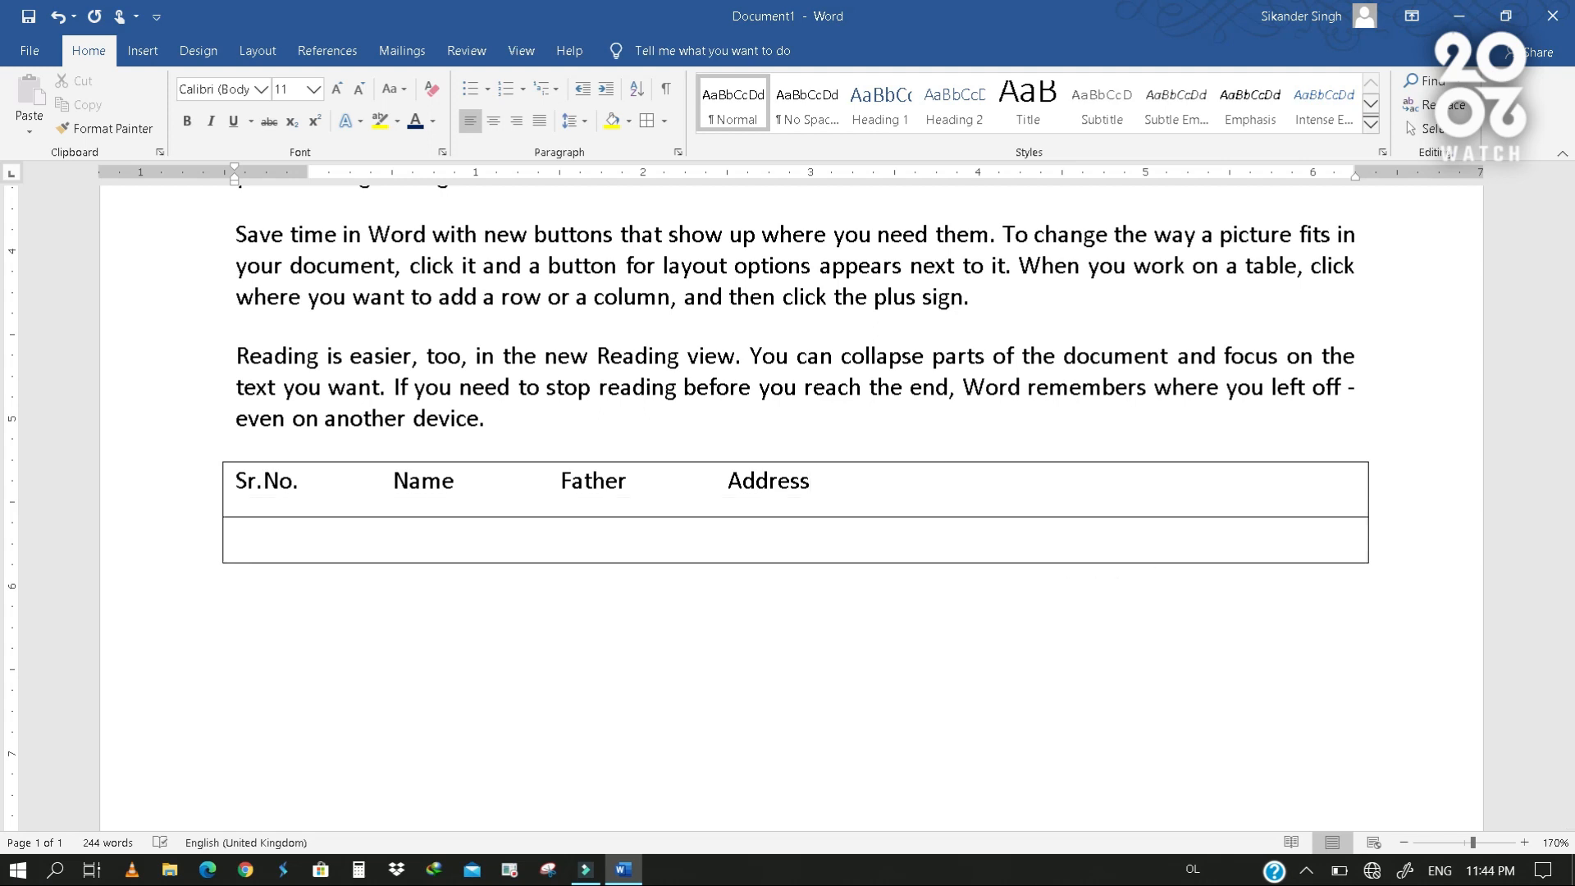